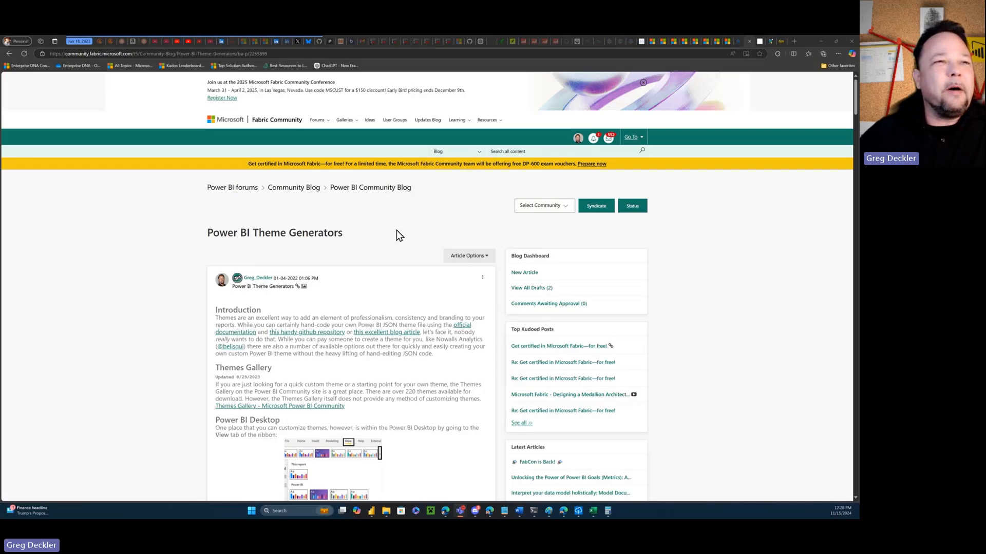
# - Read the Power BI Theme Generators article from the introduction to the powerbithemegenerator.com and Curbal sections
pyautogui.scroll(-5, 396, 230)
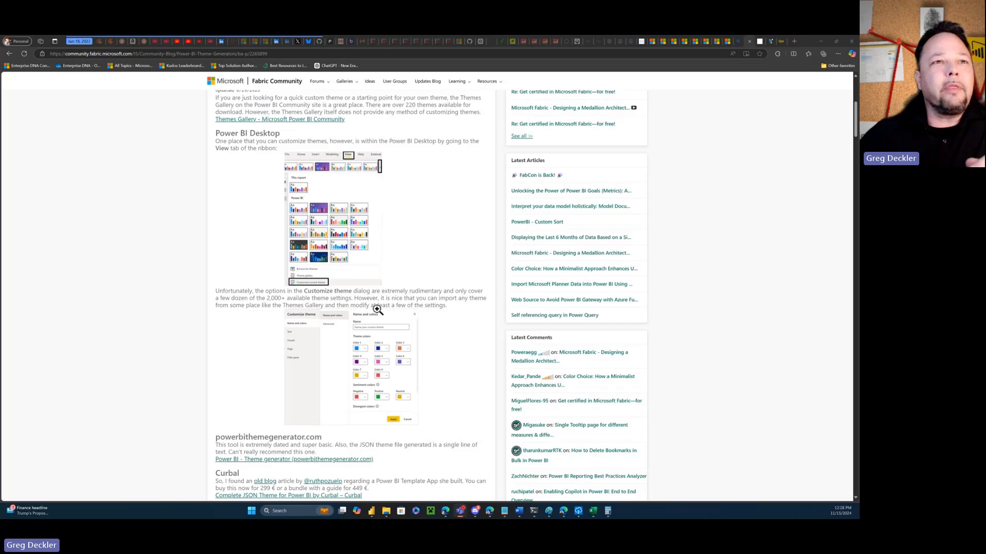
pyautogui.scroll(-1, 420, 273)
pyautogui.scroll(-2, 420, 273)
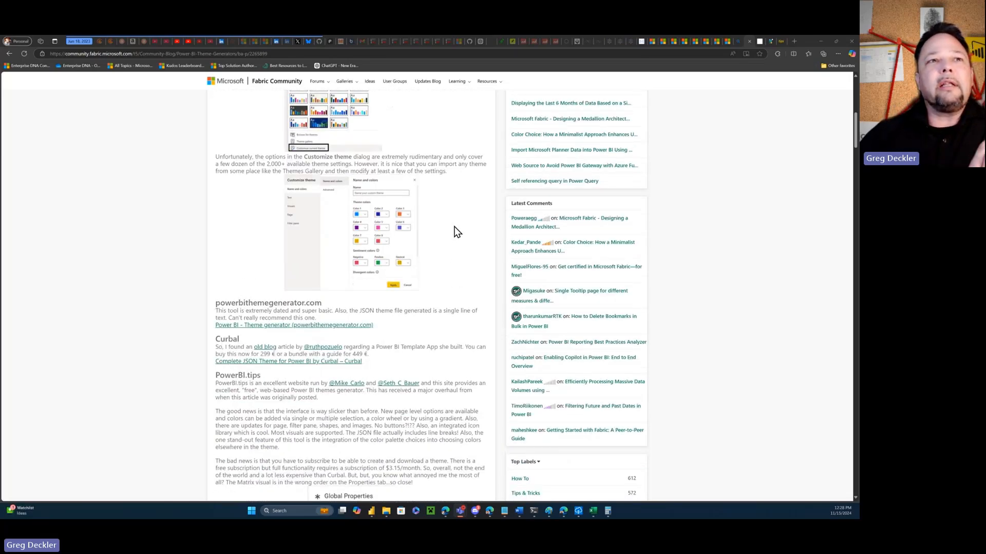
pyautogui.scroll(-1, 453, 233)
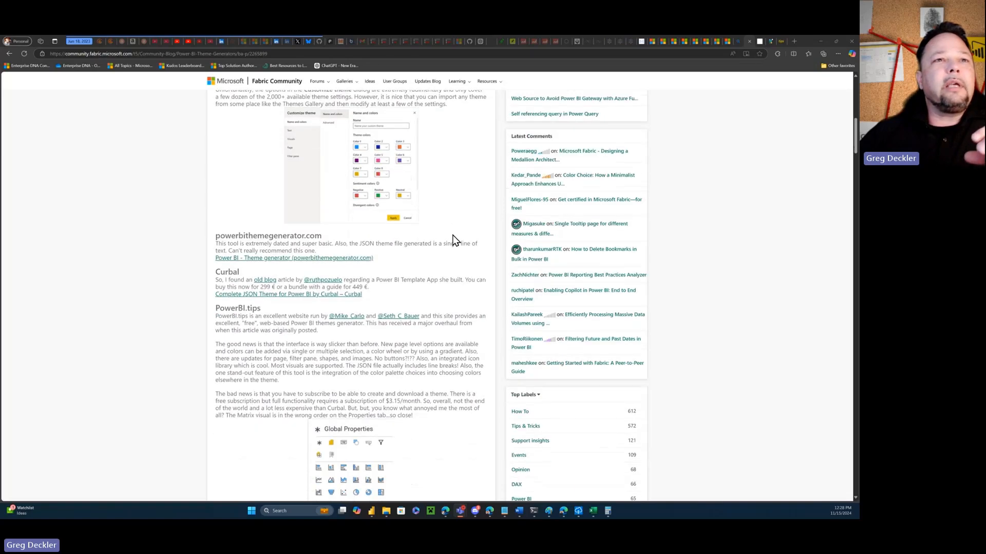
pyautogui.scroll(1, 452, 235)
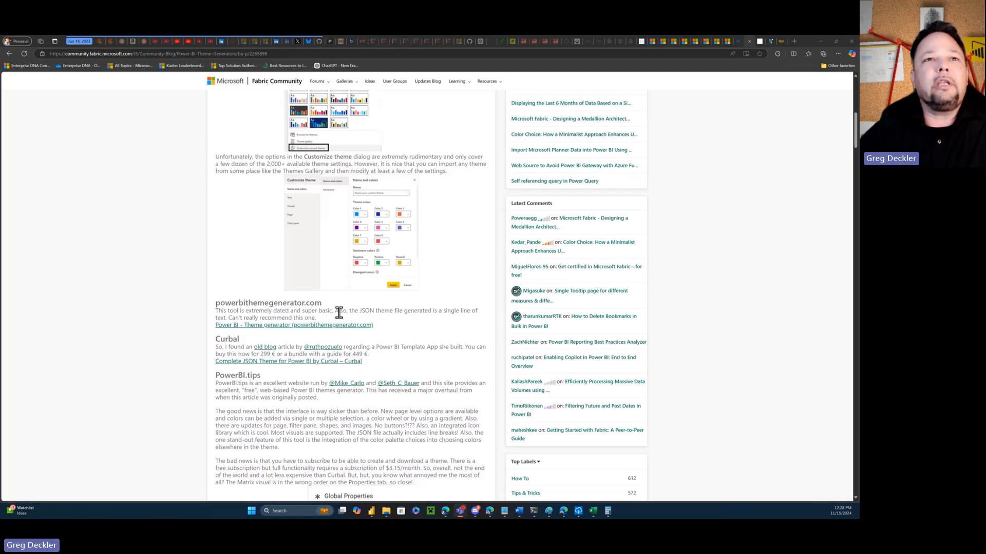
# - View the powerbithemegenerator.com site, check its domain purchase page, close that page and return to the article
pyautogui.click(757, 46)
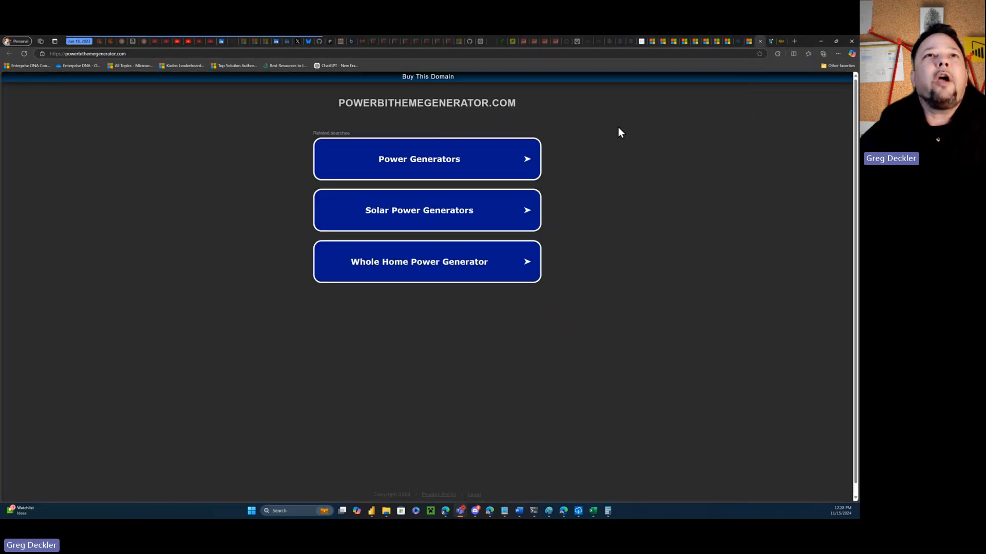
pyautogui.click(430, 78)
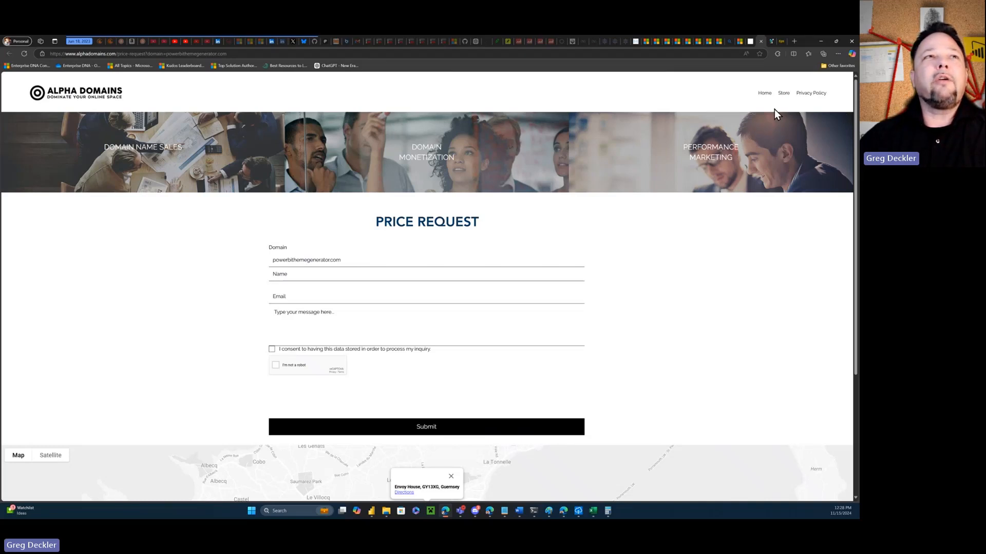
pyautogui.click(760, 41)
pyautogui.click(738, 42)
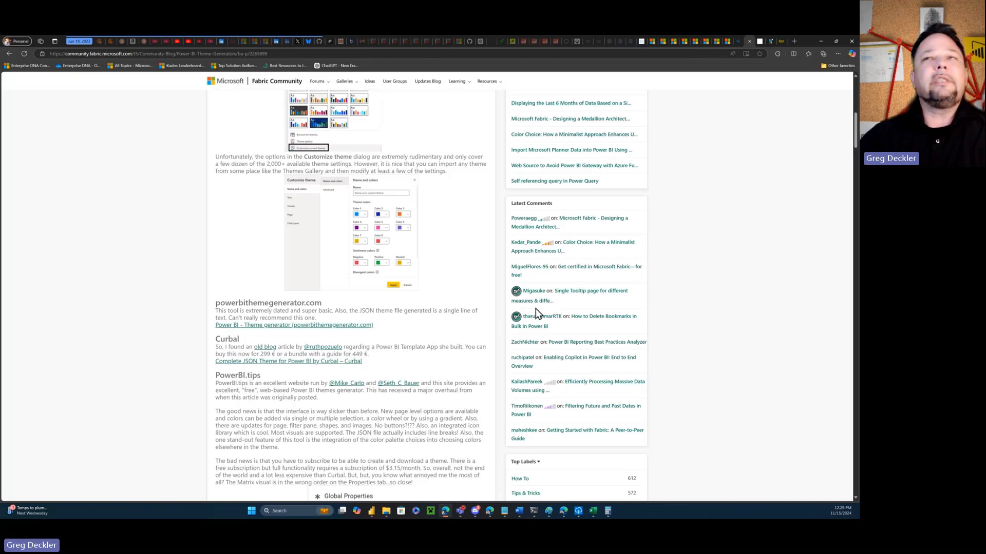
# - Examine Curbal's Complete JSON Theme for Power BI product page, including its price and description
pyautogui.click(769, 43)
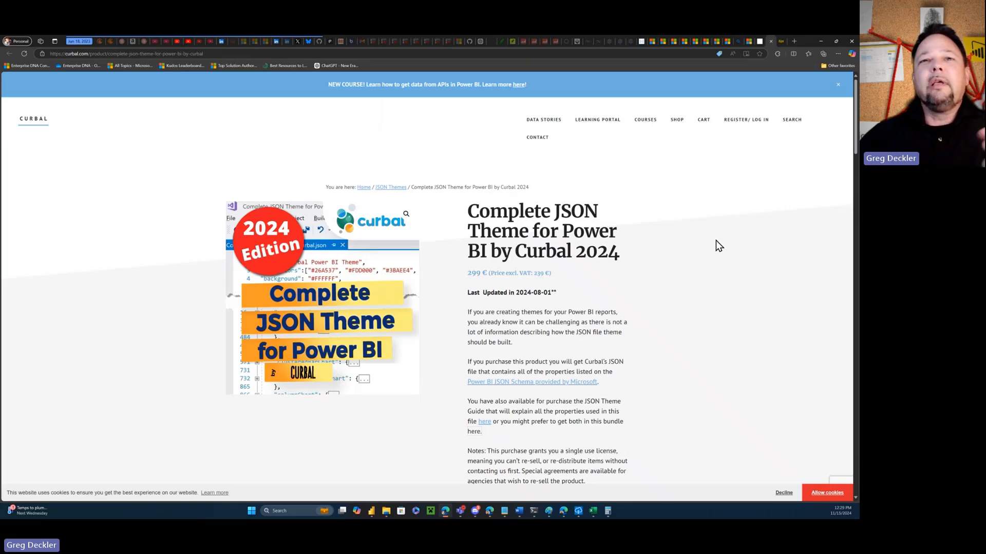
pyautogui.scroll(-2, 715, 240)
pyautogui.scroll(2, 716, 240)
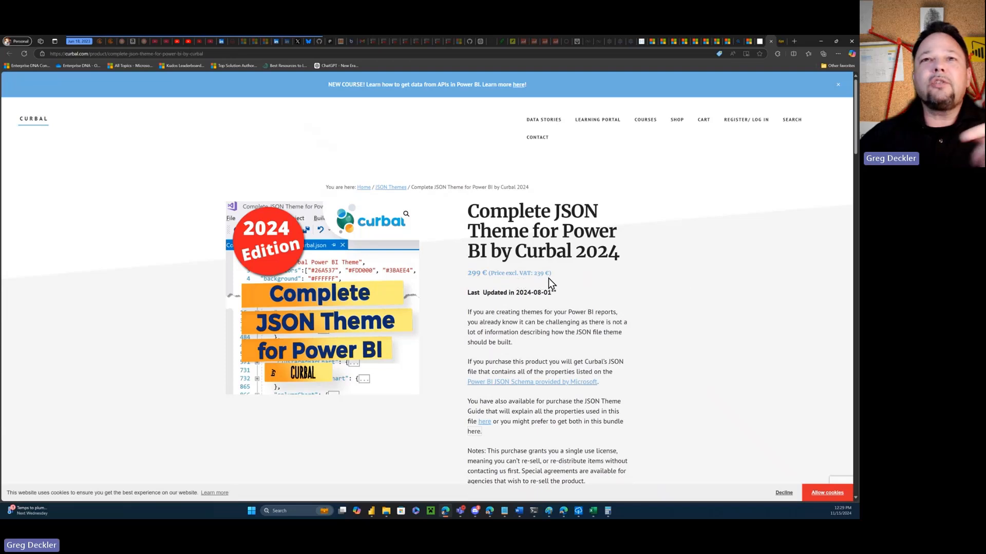
# - Open Curbal's JSON theme bundle link in a separate tab, view the bundle page and return to the article
pyautogui.rightClick(488, 428)
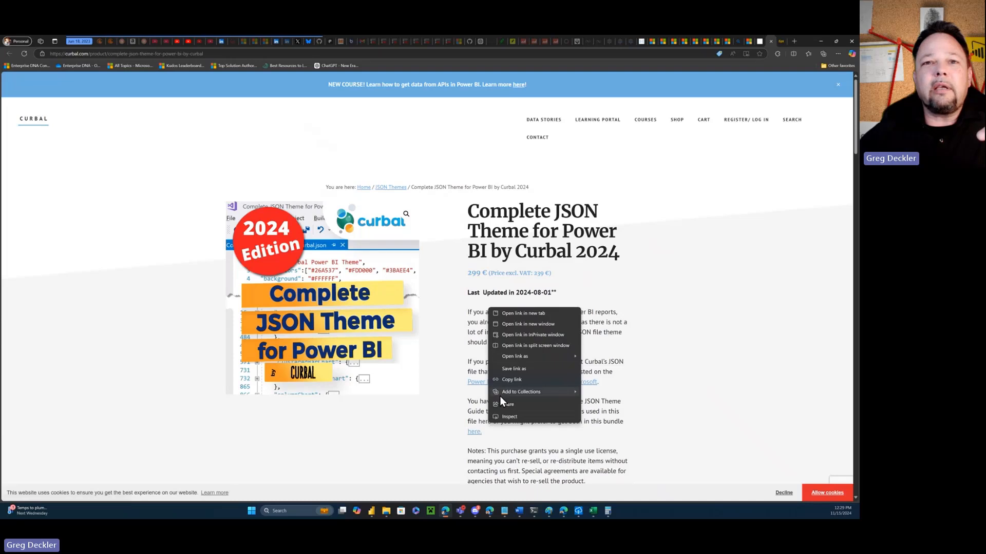
pyautogui.click(458, 416)
pyautogui.rightClick(475, 435)
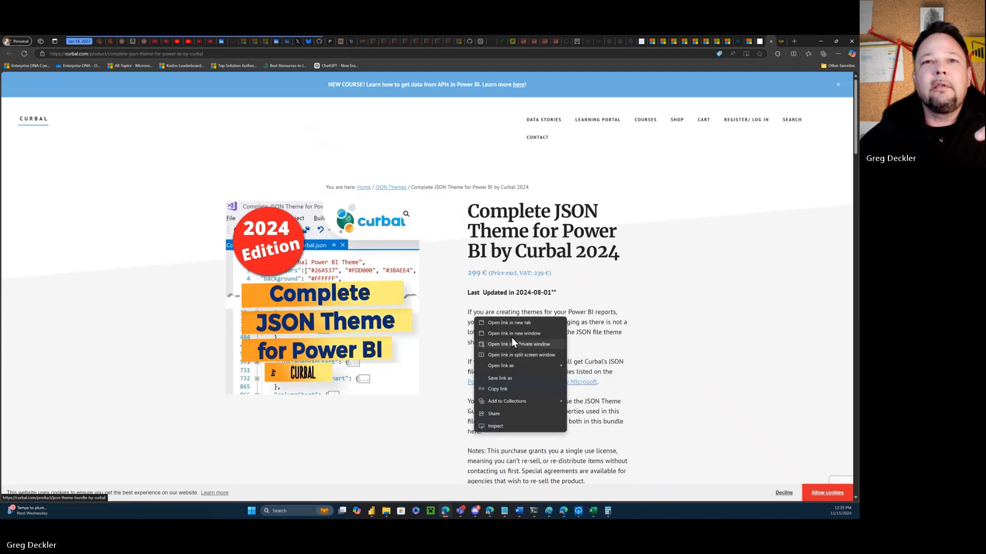
pyautogui.click(514, 322)
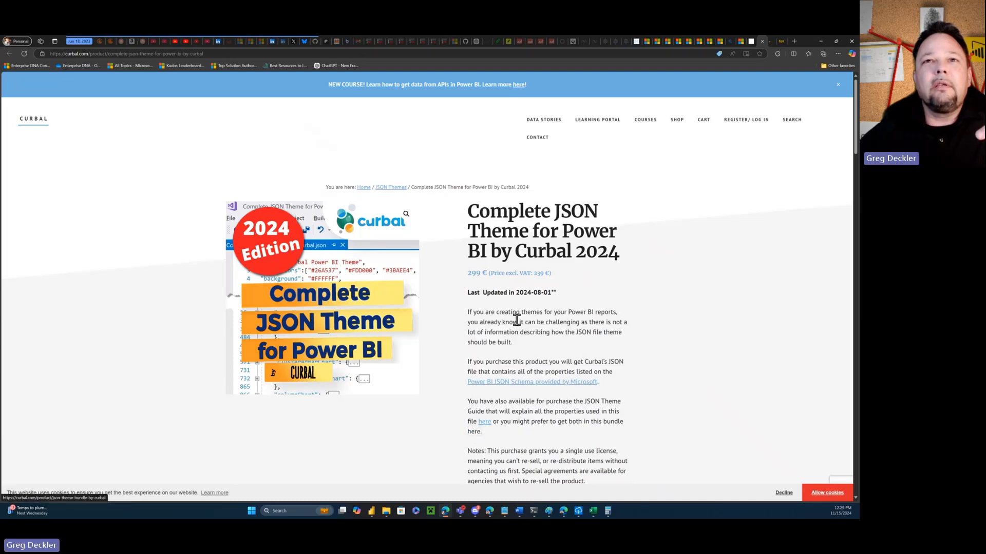
pyautogui.click(768, 44)
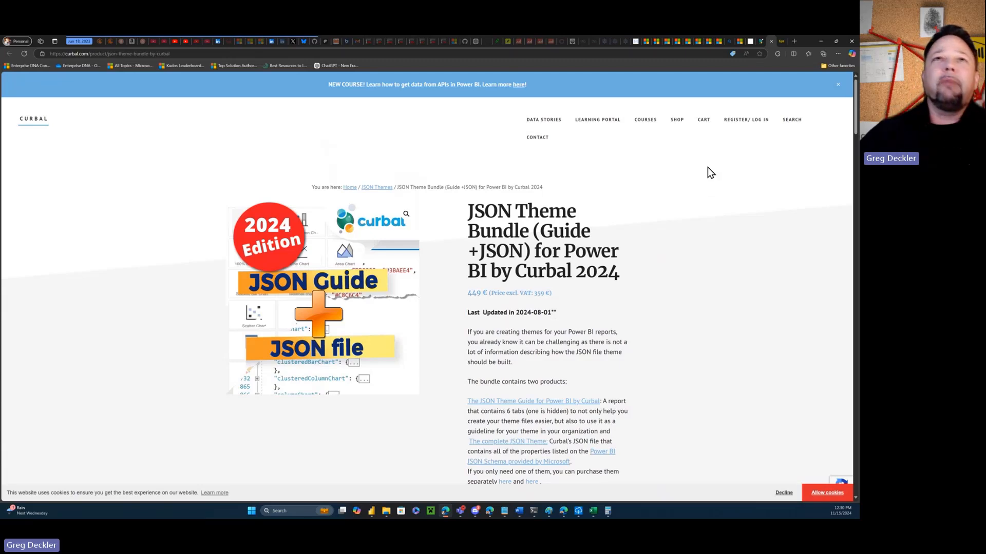
pyautogui.click(741, 45)
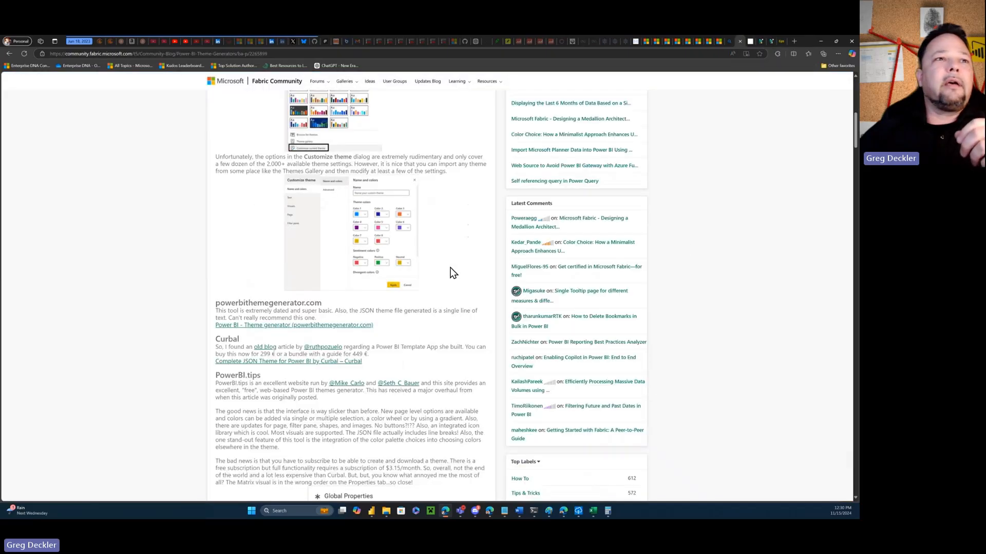
# - Skim the article's PowerBI.tips, Enterprise DNA, POINT, BIBB and Conclusion sections, then return near its introduction
pyautogui.scroll(-3, 450, 268)
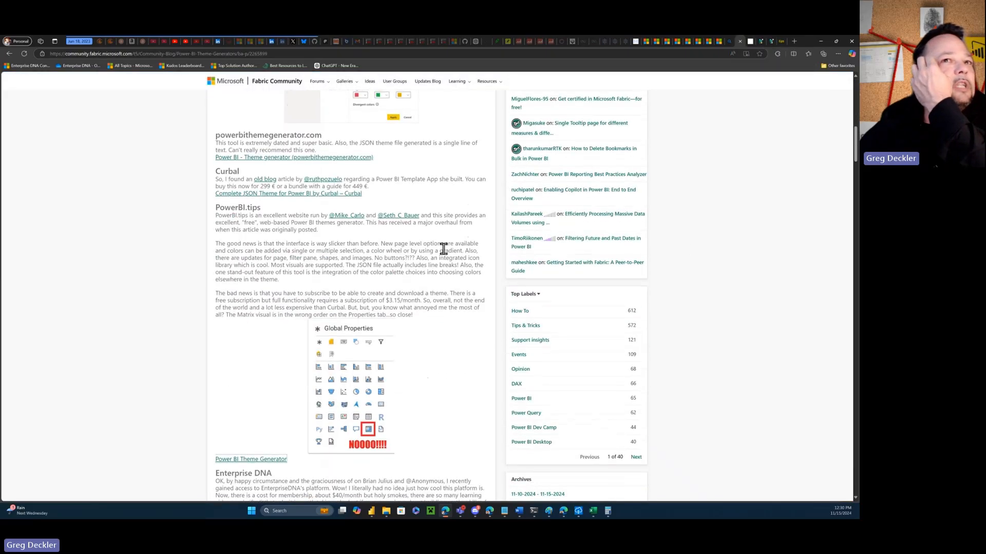
pyautogui.scroll(1, 443, 249)
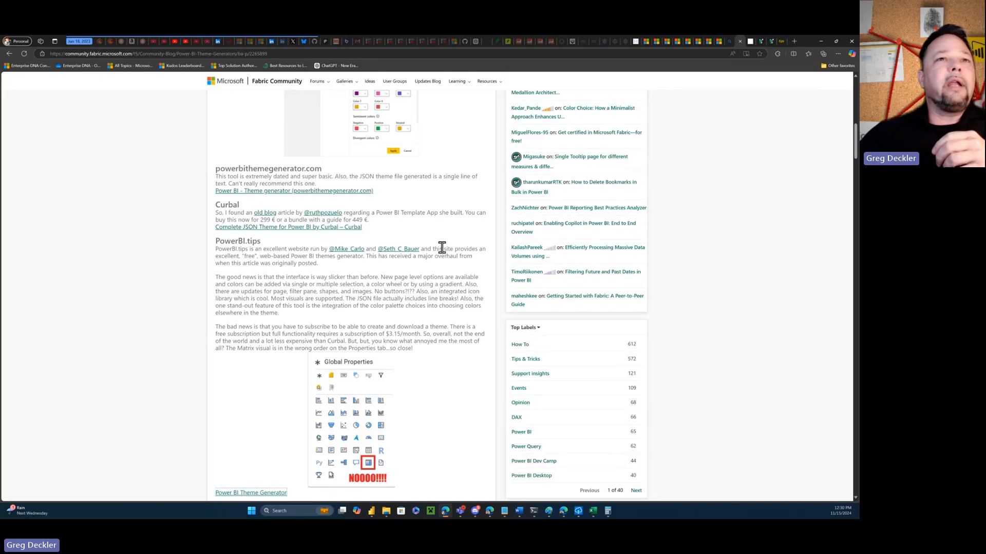
pyautogui.scroll(-7, 426, 194)
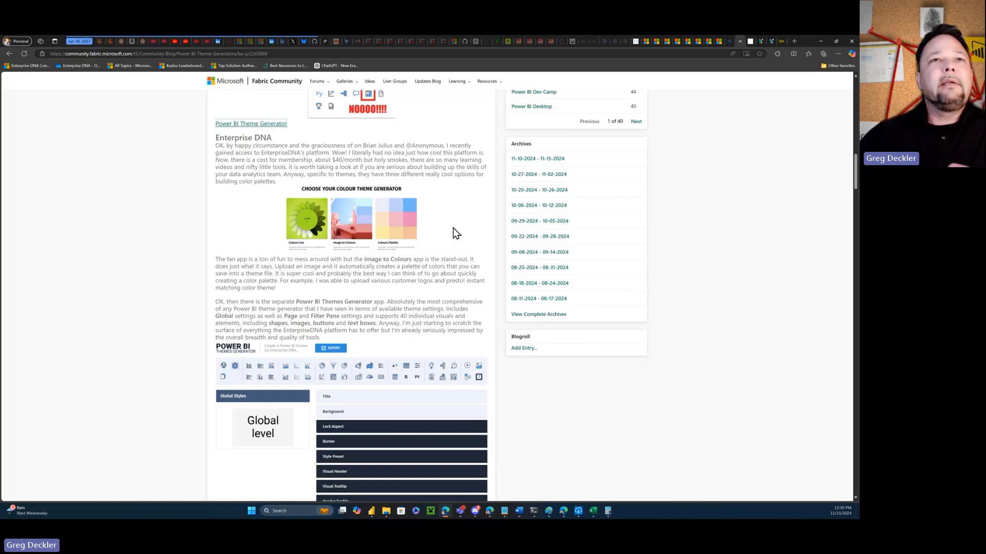
pyautogui.scroll(-10, 454, 231)
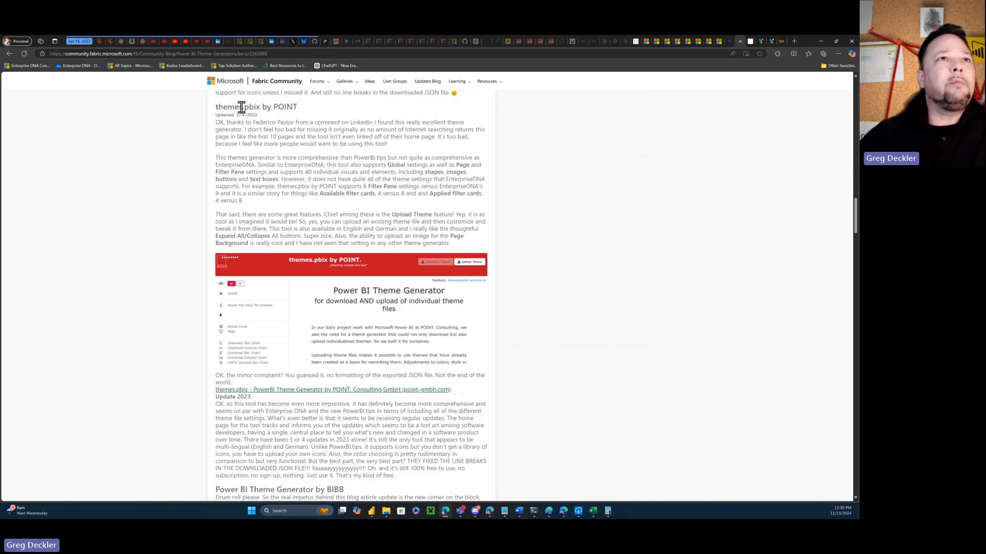
pyautogui.scroll(-5, 422, 165)
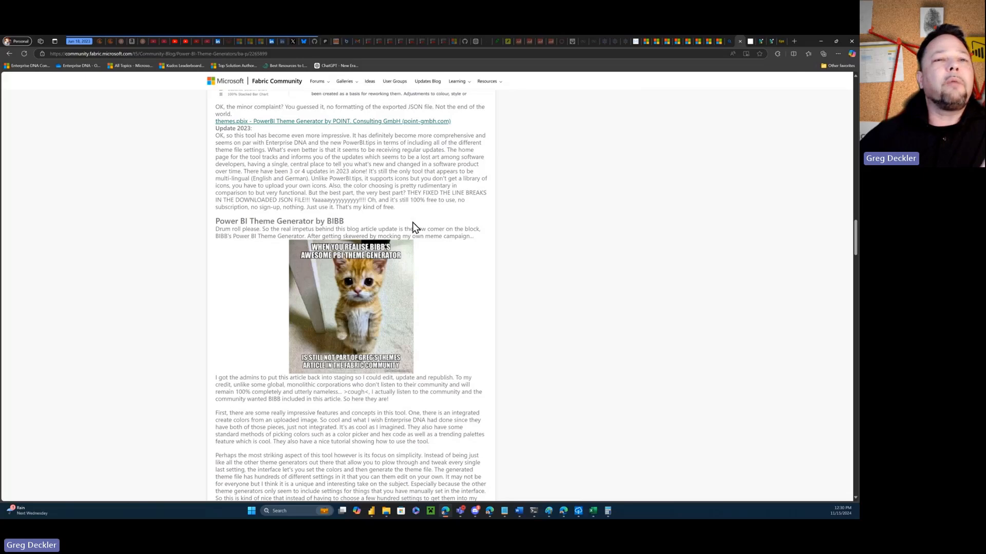
pyautogui.scroll(-15, 414, 216)
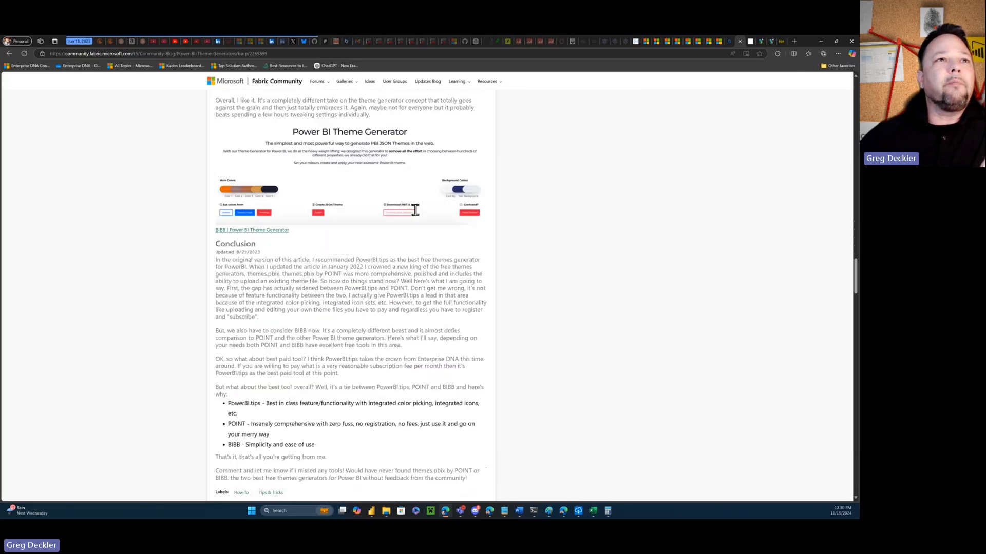
pyautogui.scroll(10, 415, 209)
pyautogui.scroll(15, 415, 209)
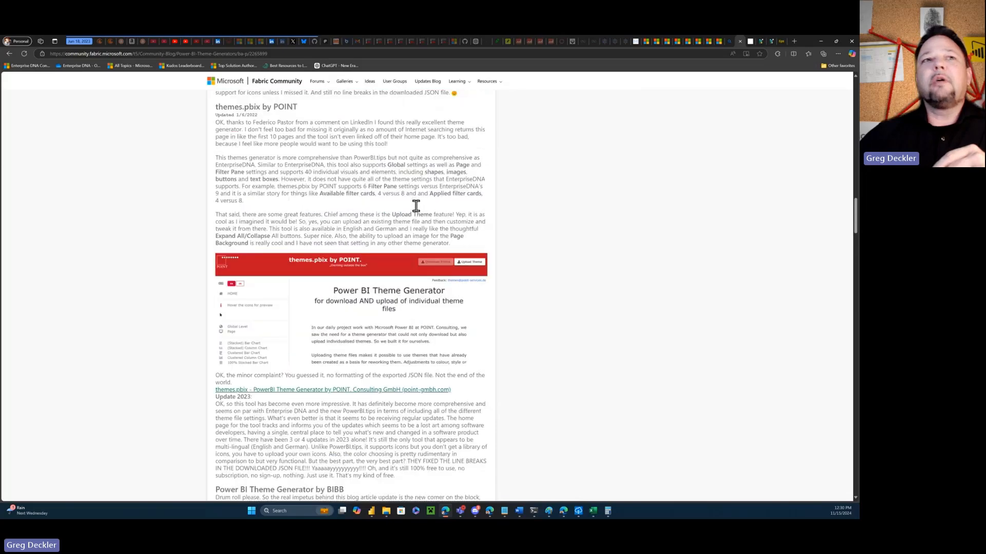
pyautogui.scroll(-3, 416, 204)
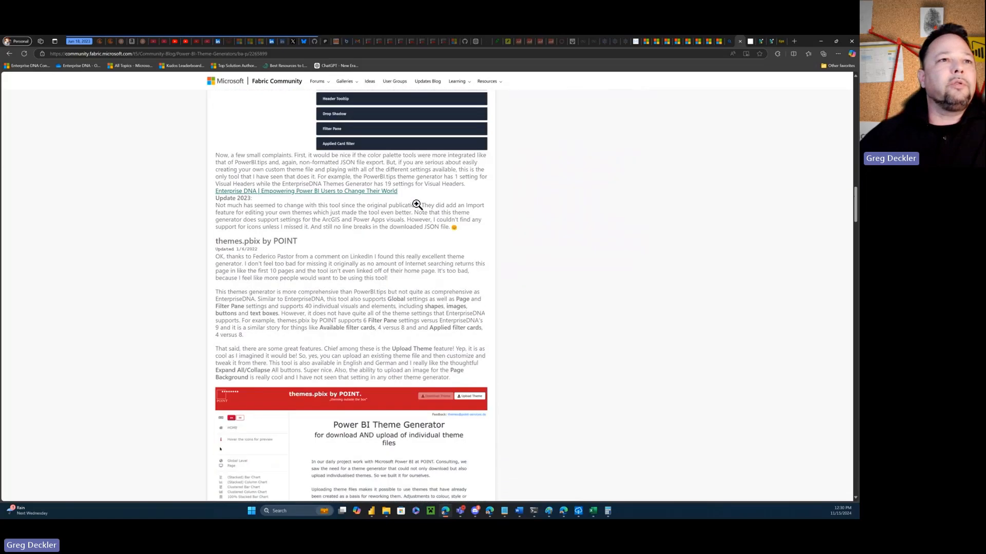
pyautogui.scroll(10, 460, 243)
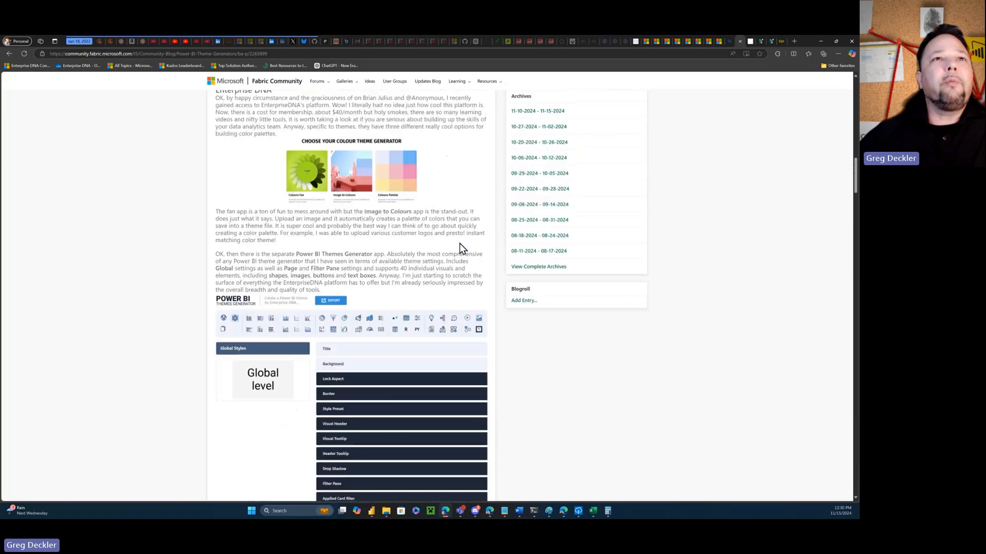
pyautogui.scroll(10, 460, 243)
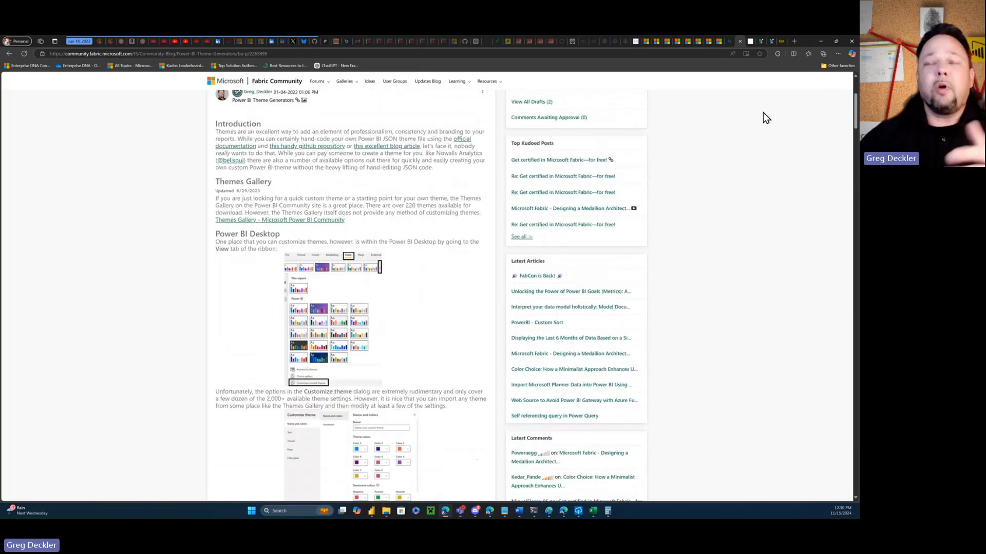
# - Switch from the PowerBI.tips theme editor to its Charts tool and dismiss the New file pane to view the editor
pyautogui.click(779, 44)
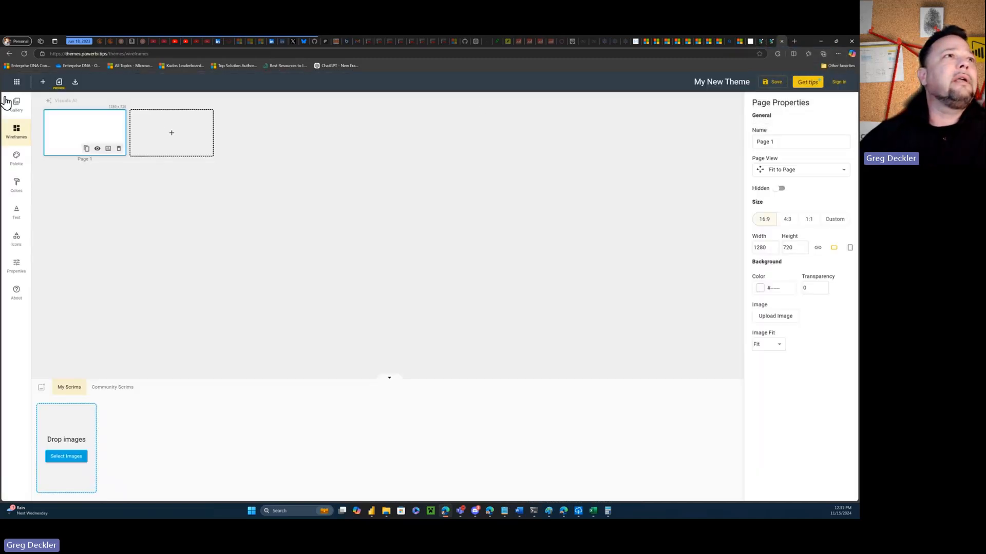
pyautogui.click(17, 82)
pyautogui.click(42, 119)
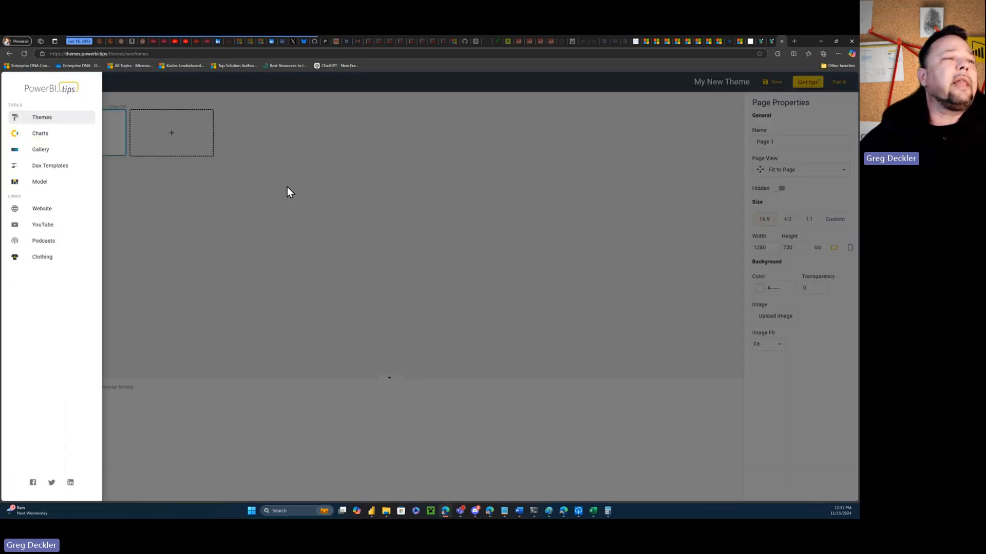
pyautogui.click(40, 136)
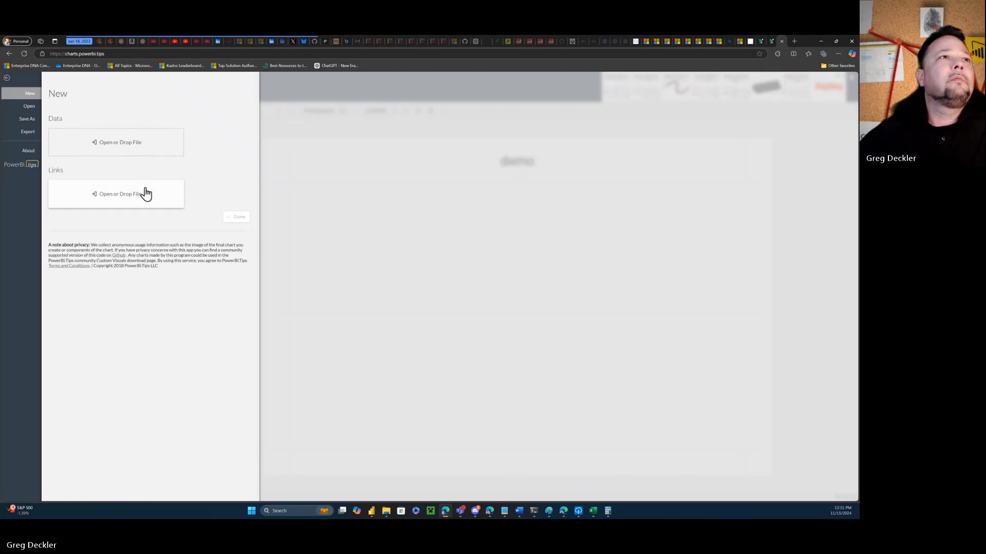
pyautogui.click(7, 78)
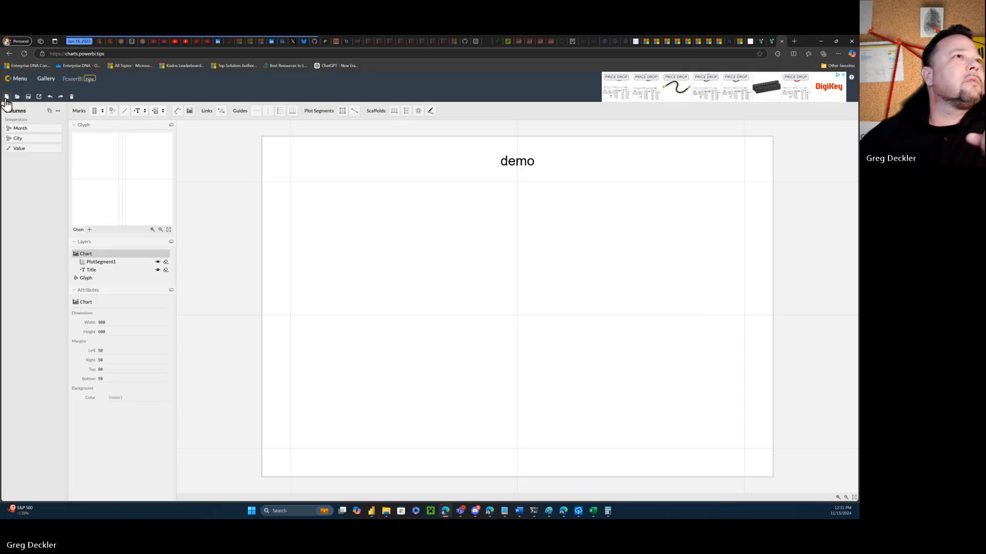
# - Go to the PowerBI.tips website, try its Designer in Fabric page, and open the Theme Generator
pyautogui.click(76, 84)
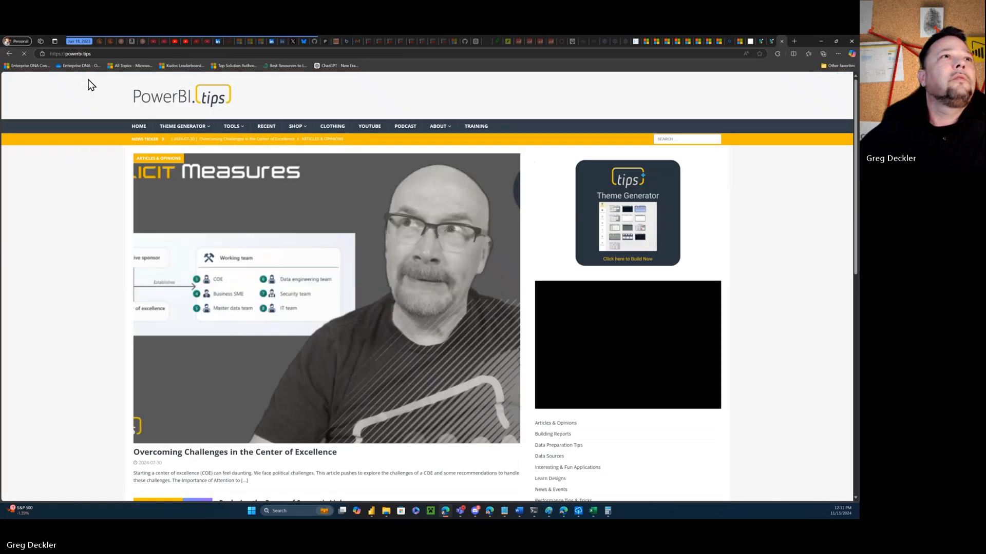
pyautogui.moveTo(198, 125)
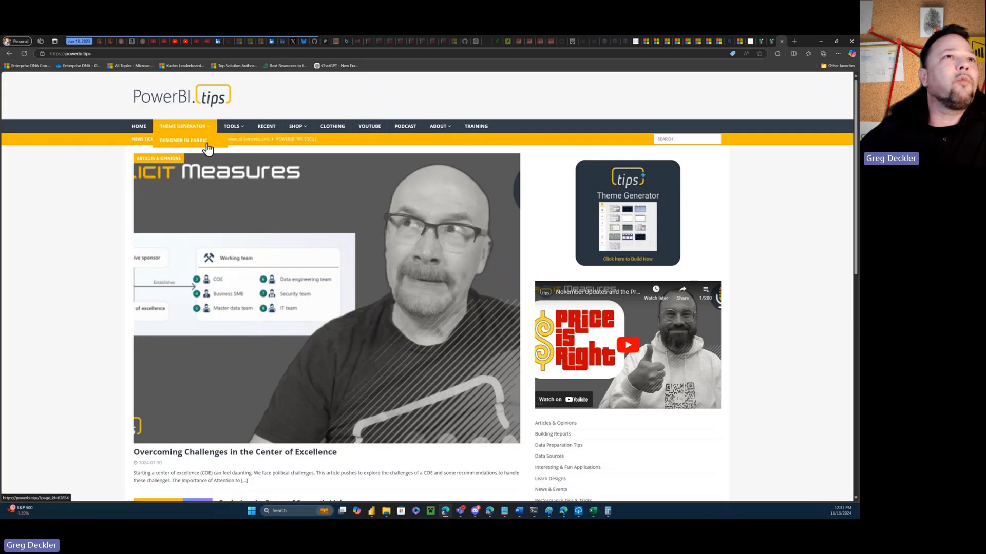
pyautogui.click(197, 146)
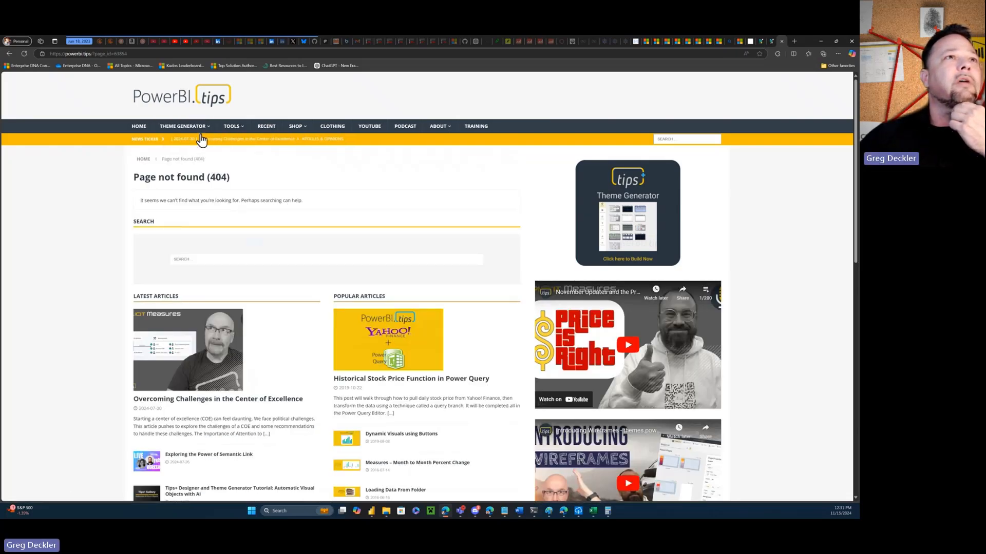
pyautogui.click(194, 127)
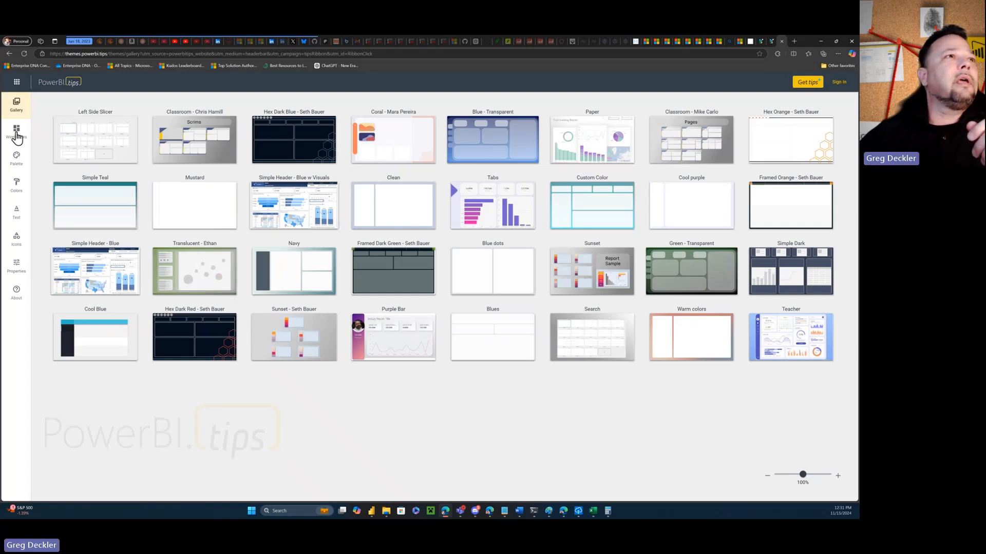
# - Preview the Simple Header - Blue gallery theme's pages, scrims and theme colours
pyautogui.click(104, 254)
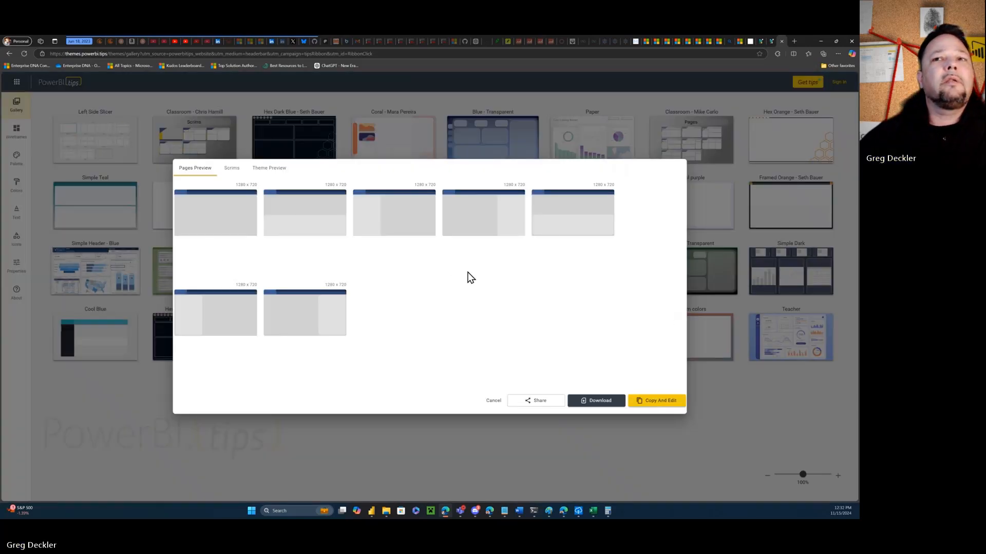
pyautogui.click(238, 171)
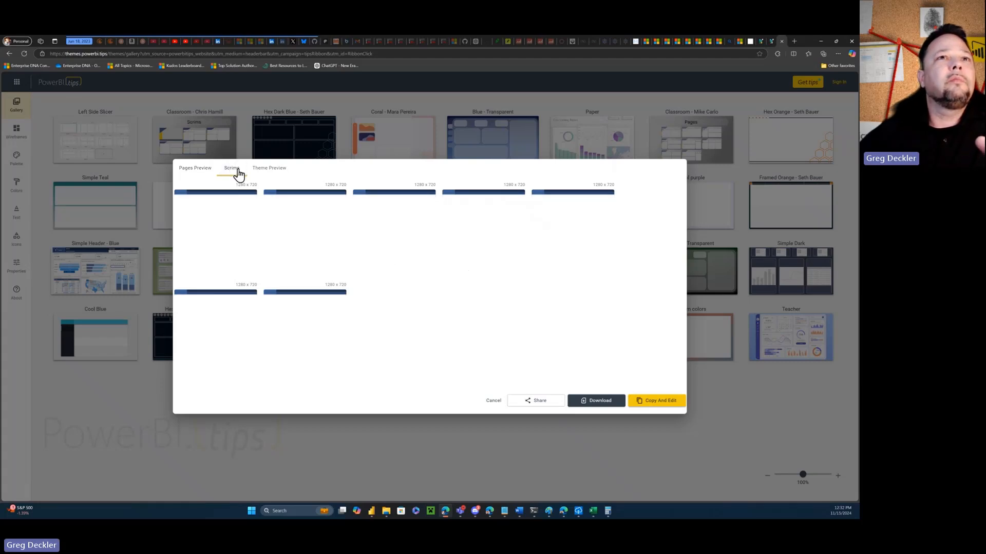
pyautogui.click(266, 169)
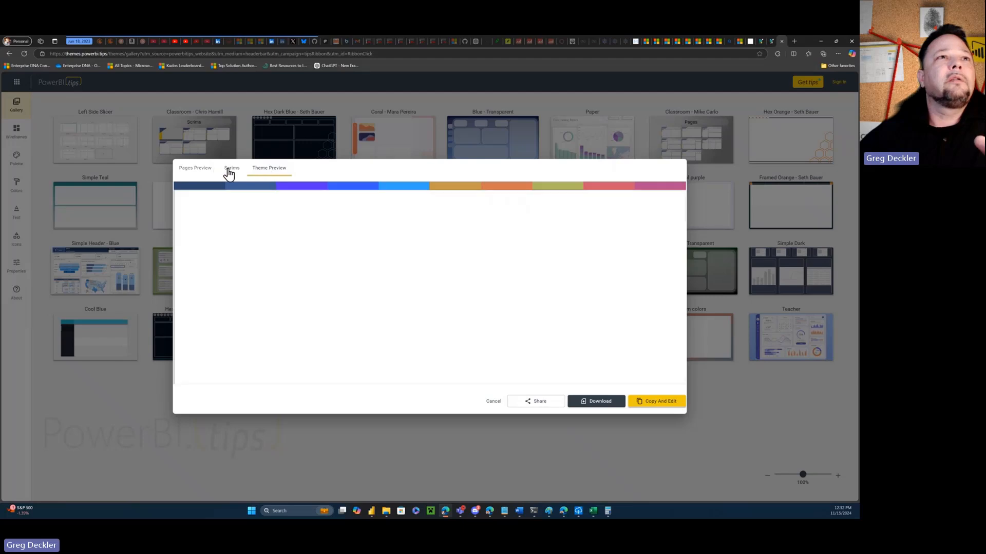
# - Download the Simple Header - Blue theme and show the zip file in its folder
pyautogui.click(194, 169)
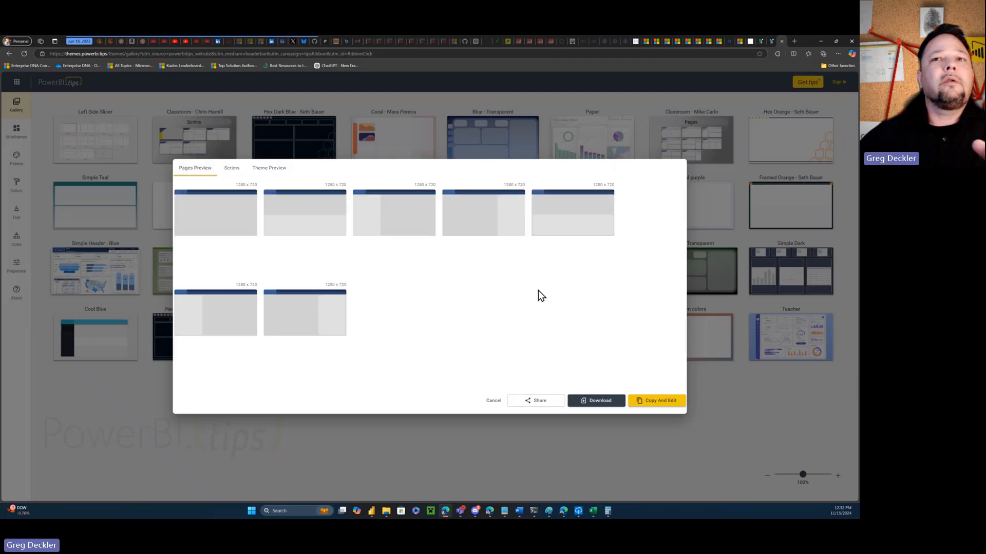
pyautogui.click(598, 401)
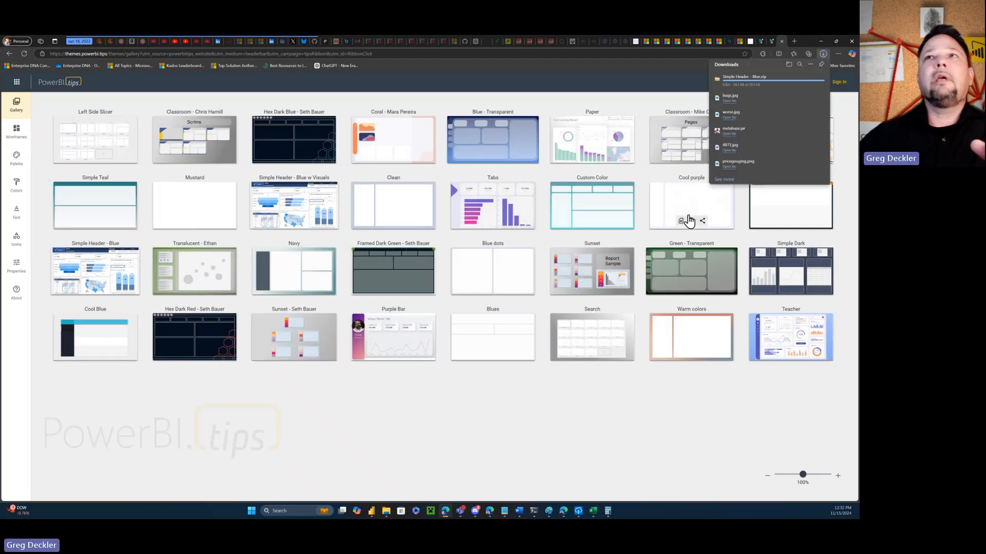
pyautogui.moveTo(790, 81)
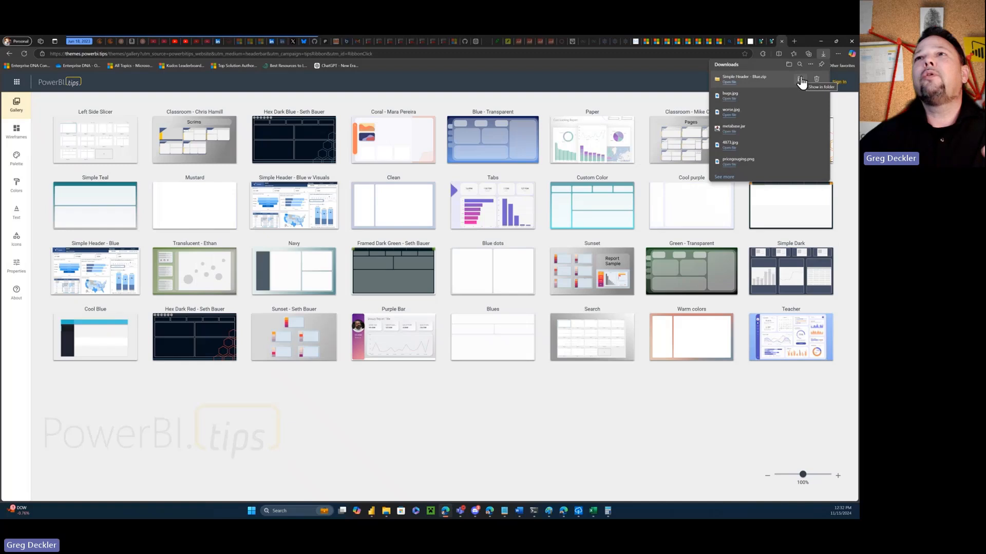
pyautogui.click(799, 80)
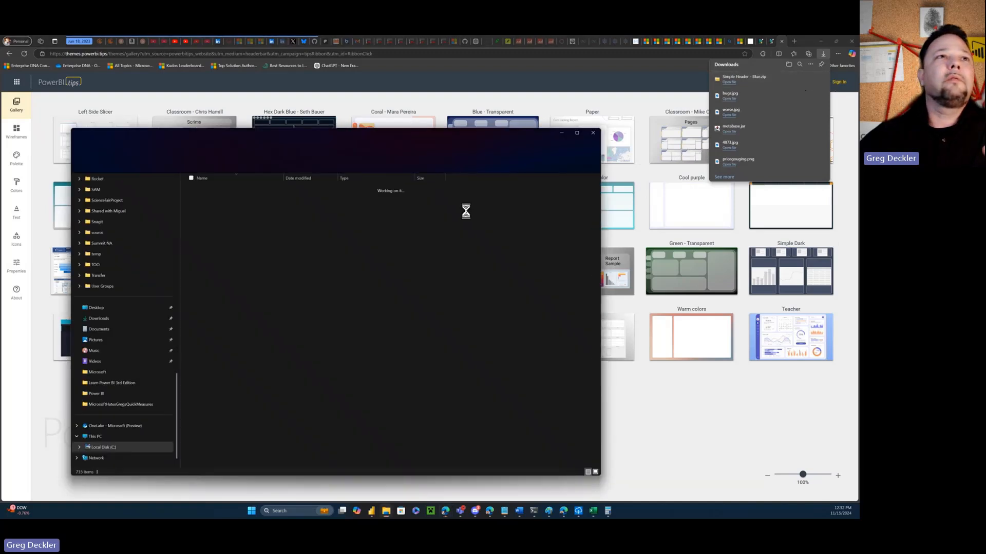
# - Inspect the downloaded Simple Header - Blue archive, including its Dataset folder and Power BI project file, and return to the theme gallery
pyautogui.rightClick(233, 197)
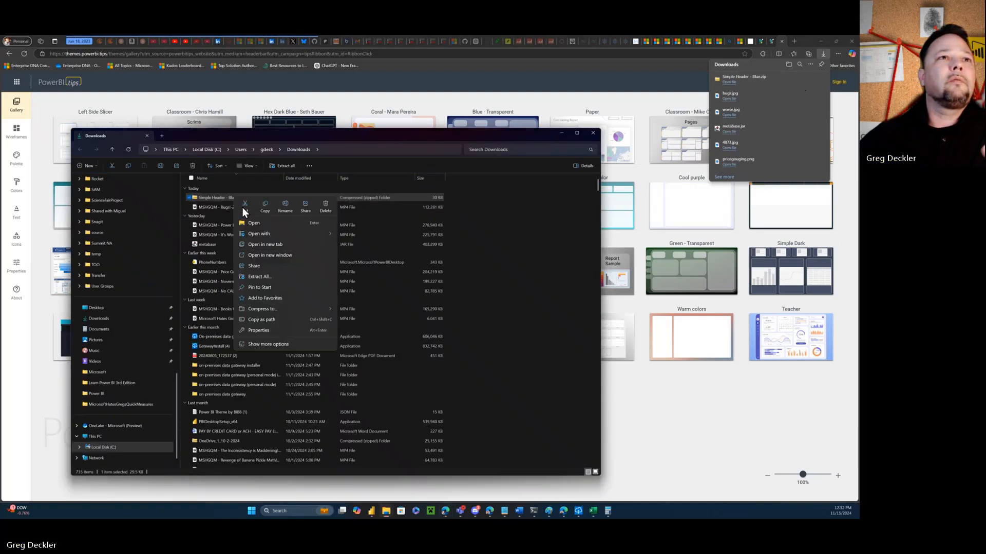
pyautogui.click(355, 239)
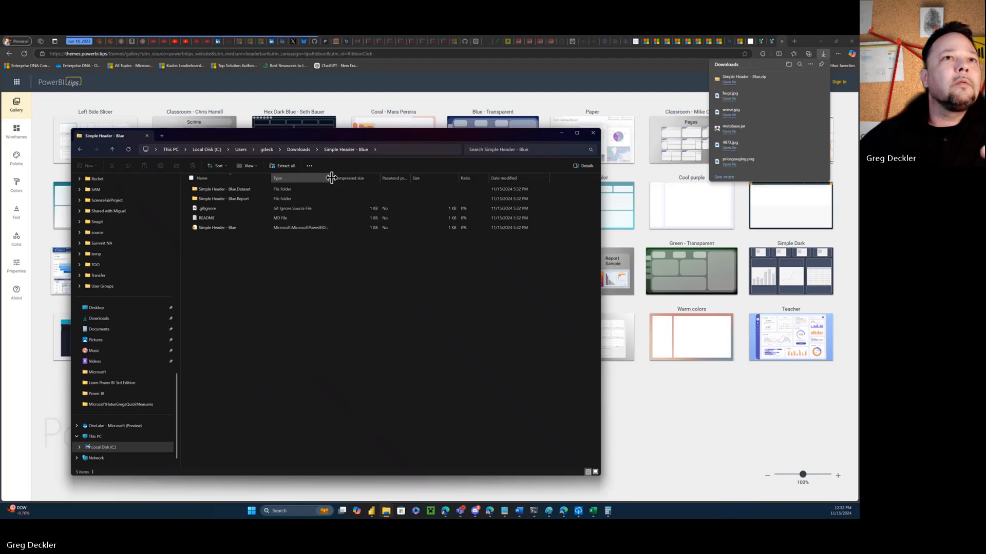
pyautogui.moveTo(330, 178); pyautogui.dragTo(358, 178)
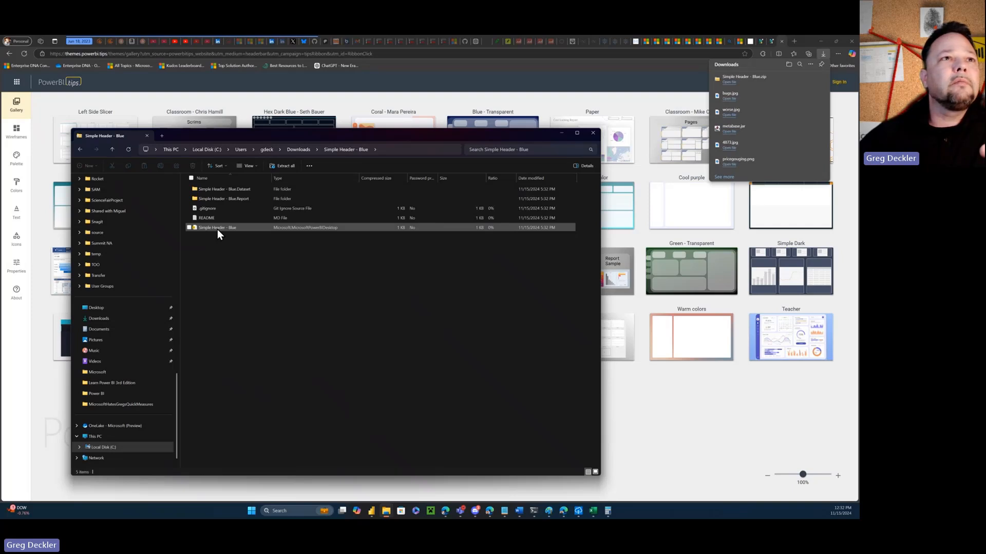
pyautogui.doubleClick(235, 190)
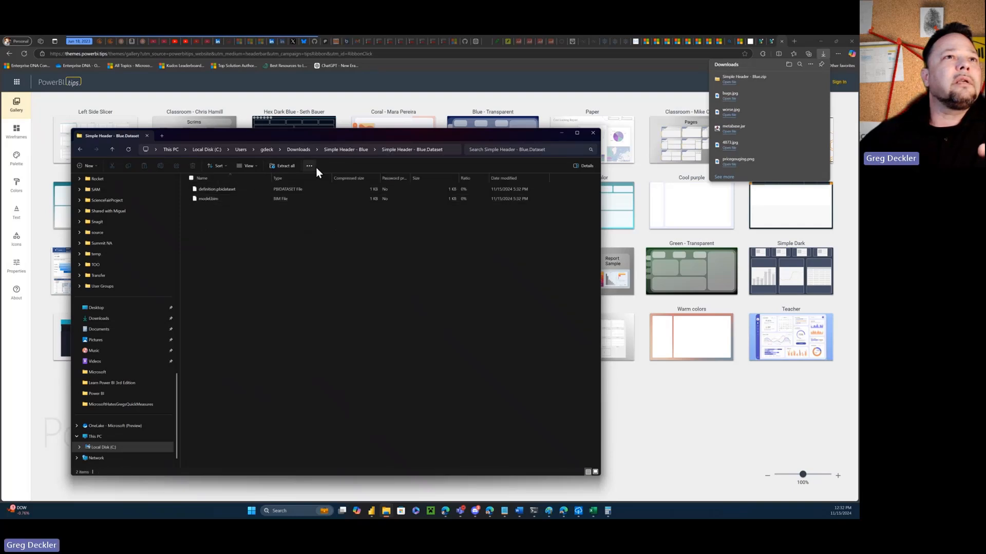
pyautogui.click(112, 150)
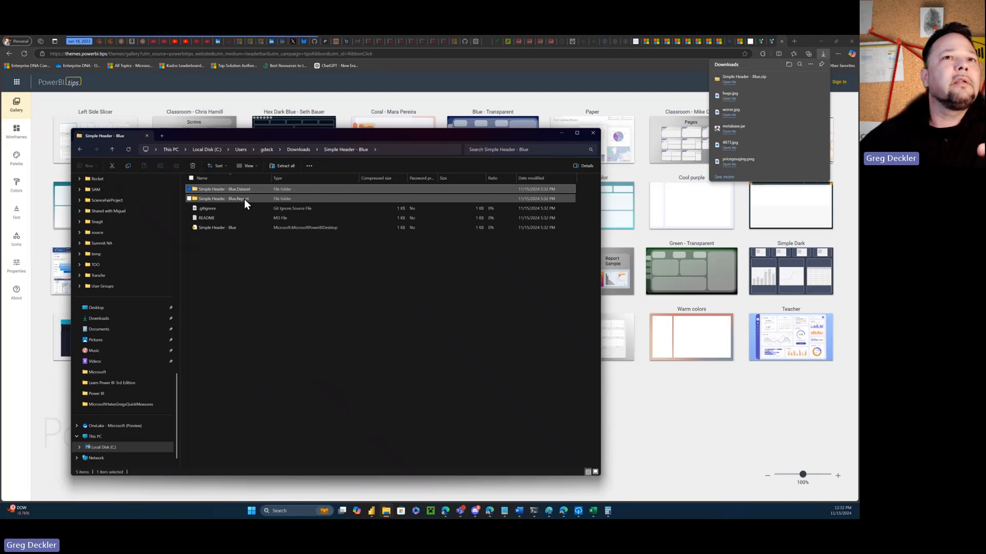
pyautogui.doubleClick(233, 228)
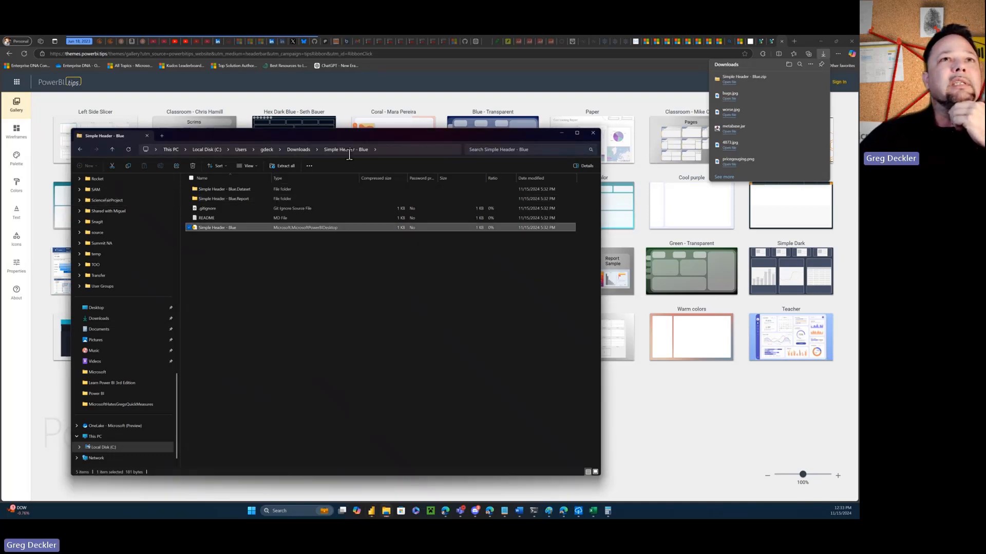
pyautogui.click(504, 98)
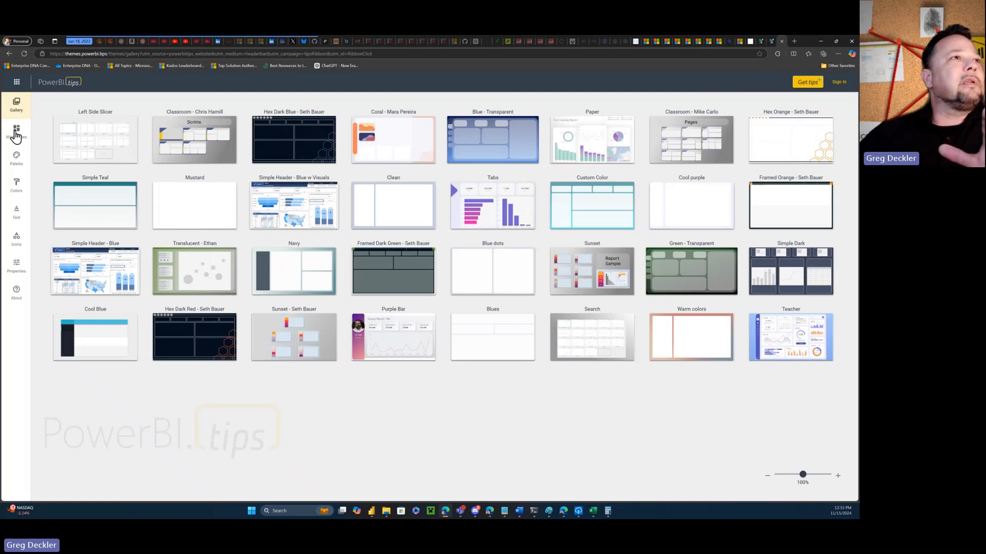
# - View the Wireframes page, and try the Palette page's single color picker at #1a0ff2 and its analogous color wheel
pyautogui.click(15, 134)
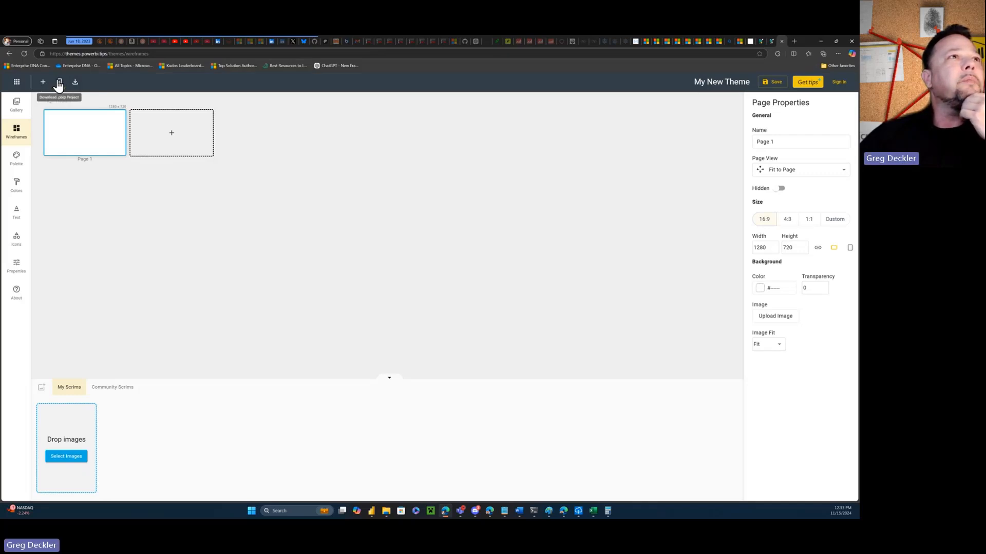
pyautogui.click(17, 160)
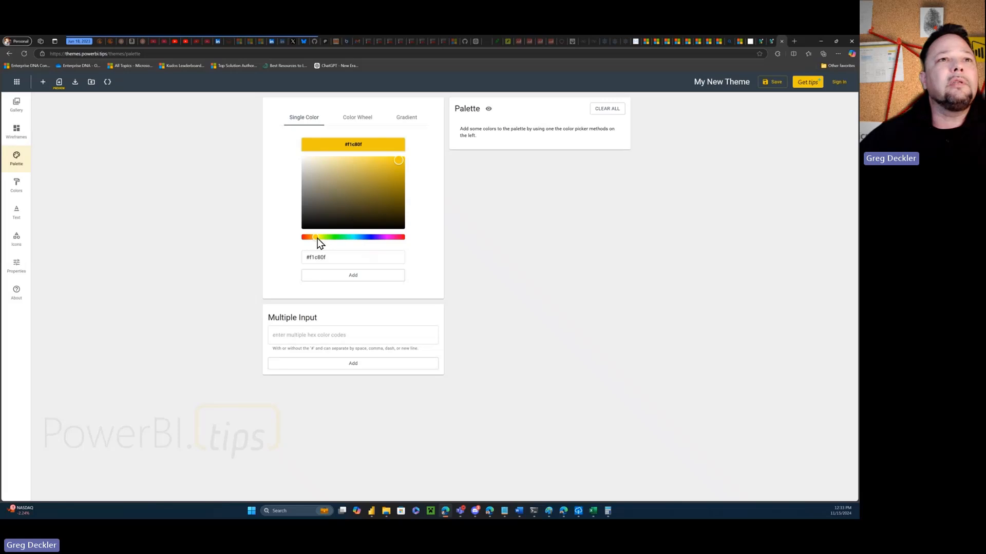
pyautogui.moveTo(318, 238); pyautogui.dragTo(371, 240)
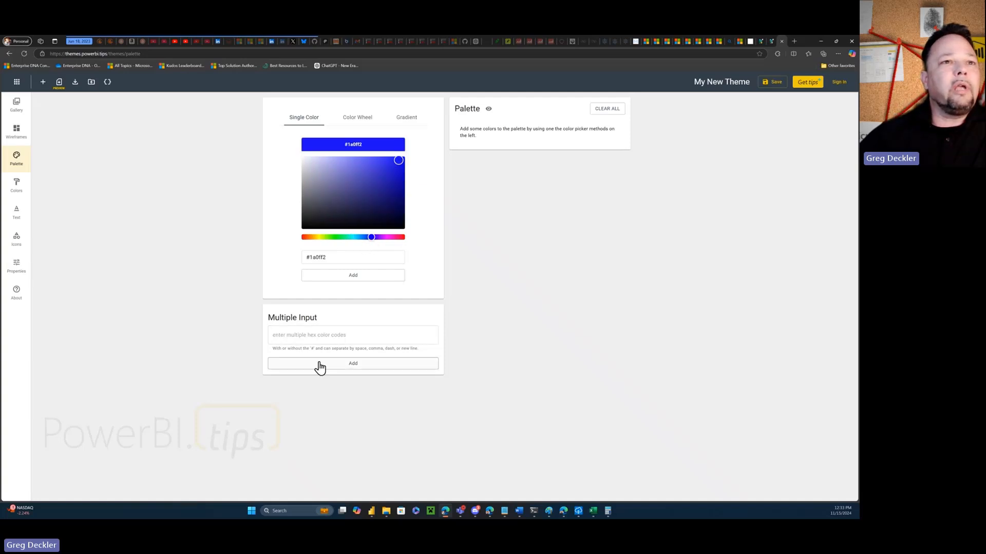
pyautogui.click(360, 120)
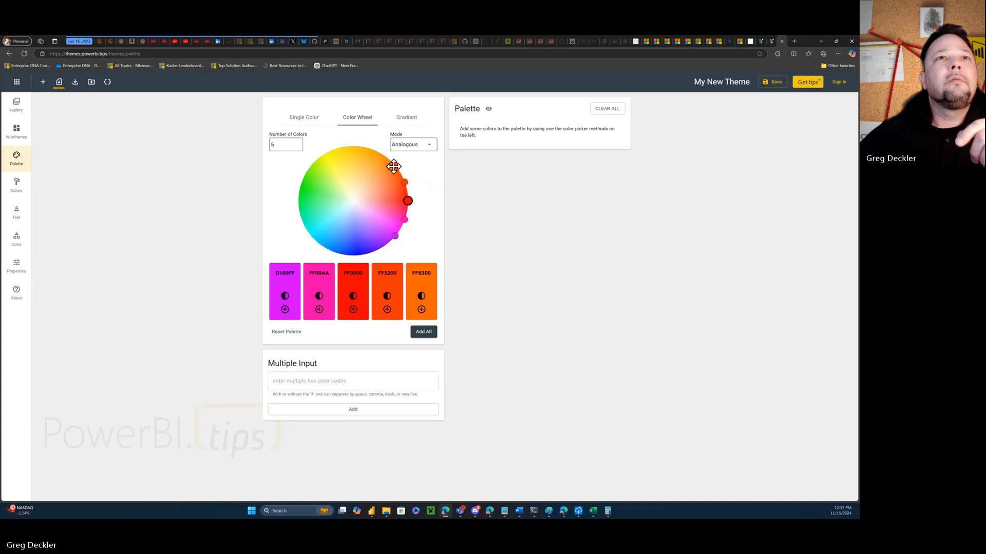
pyautogui.moveTo(405, 200); pyautogui.dragTo(387, 211)
# - Try the palette's Gradient generator, randomizing five-color gradients without and with Vivid Colors enabled
pyautogui.click(406, 122)
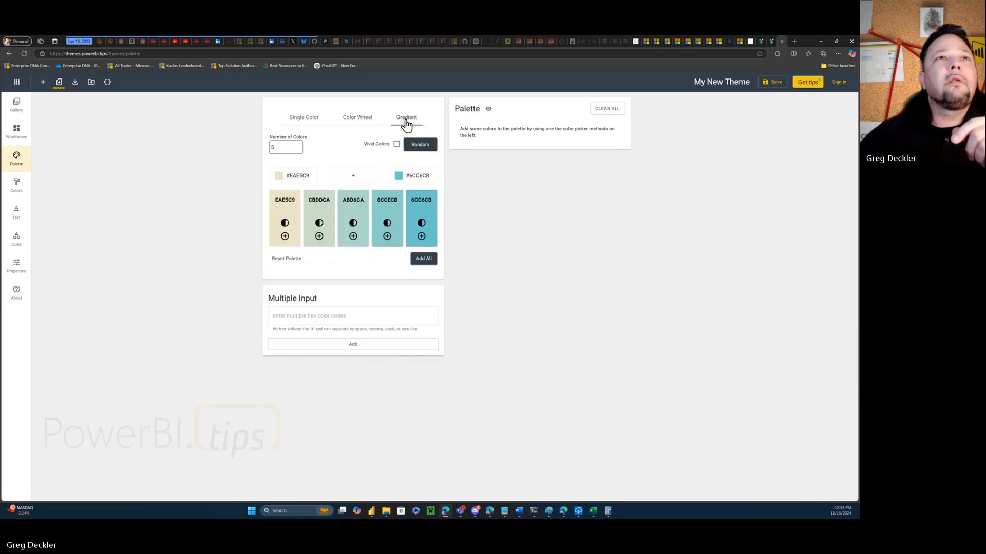
pyautogui.click(428, 148)
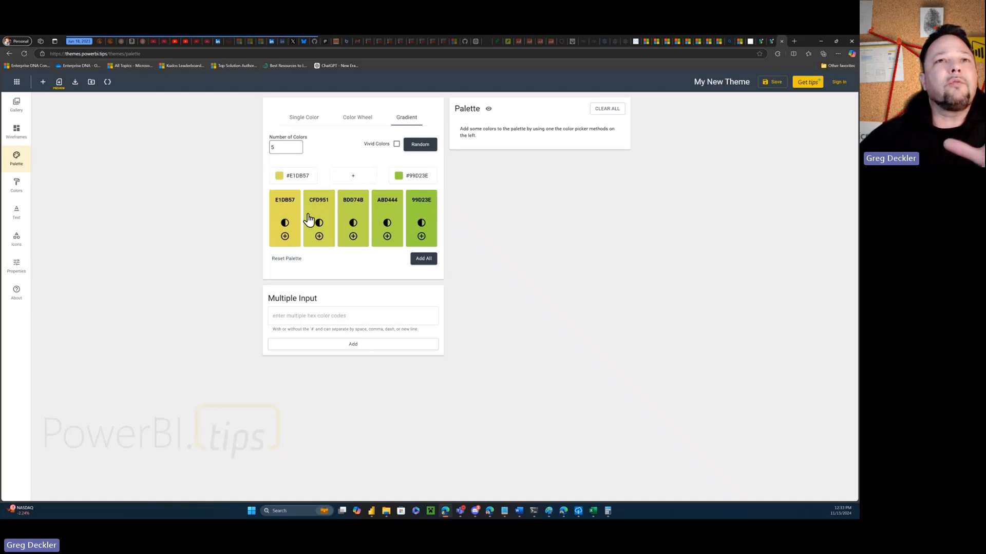
pyautogui.click(419, 146)
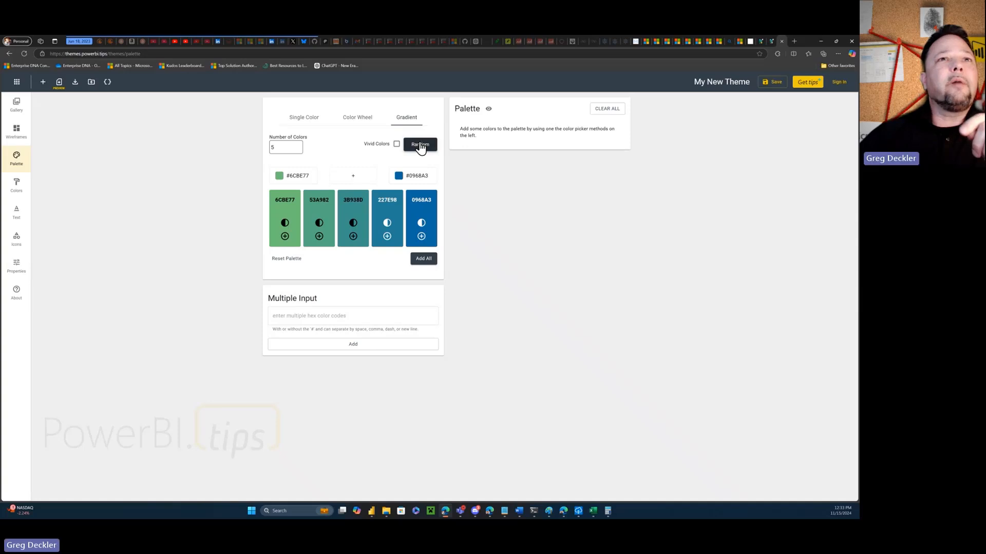
pyautogui.click(396, 145)
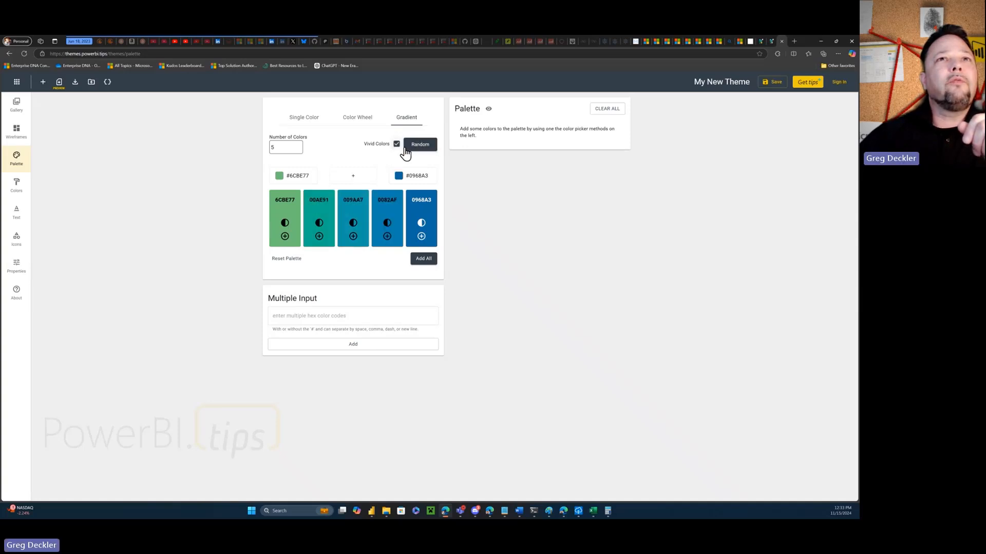
pyautogui.click(411, 147)
pyautogui.click(418, 149)
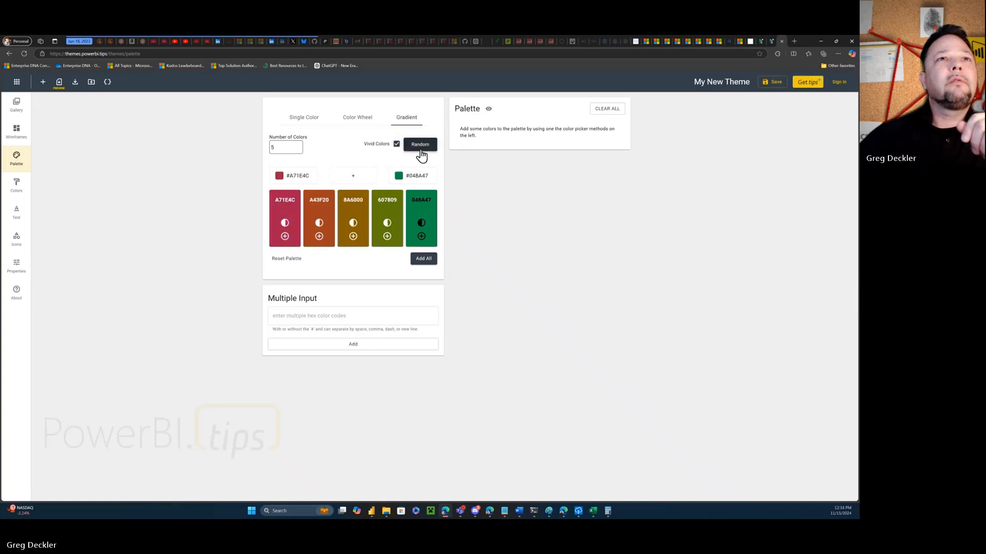
pyautogui.click(420, 150)
pyautogui.click(418, 150)
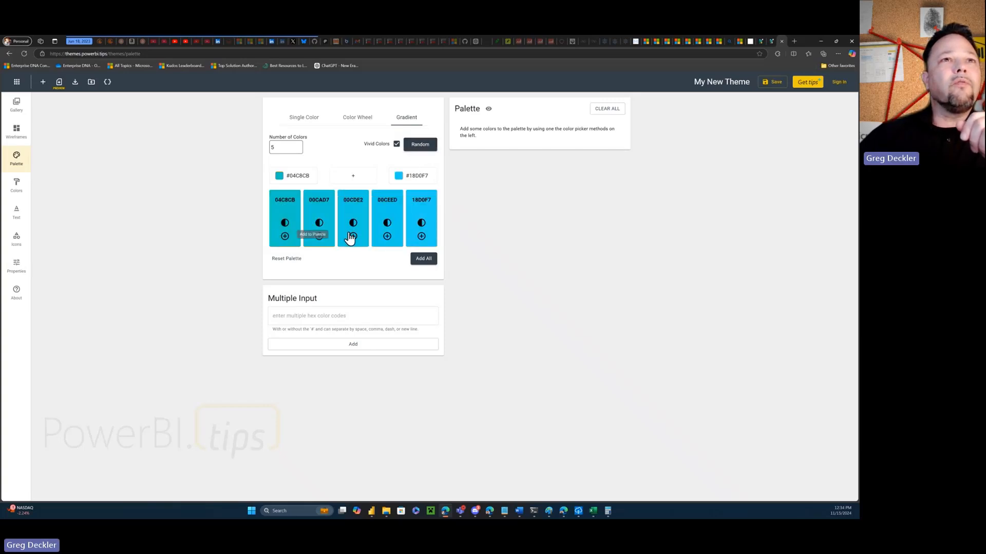
# - Set the analogous color wheel's base color to 1F00FF and add all five colors to the palette
pyautogui.click(361, 118)
pyautogui.moveTo(409, 204); pyautogui.dragTo(364, 254)
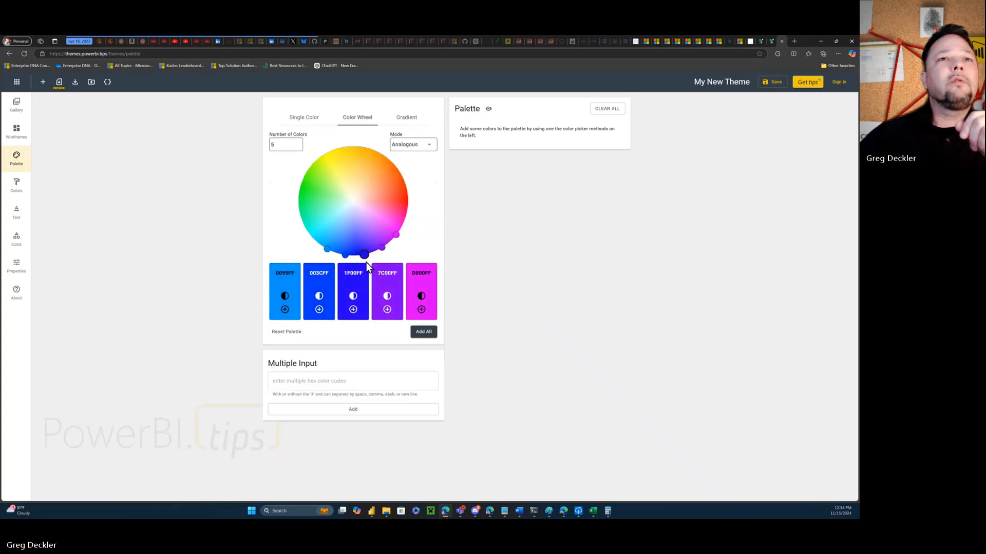
pyautogui.click(423, 332)
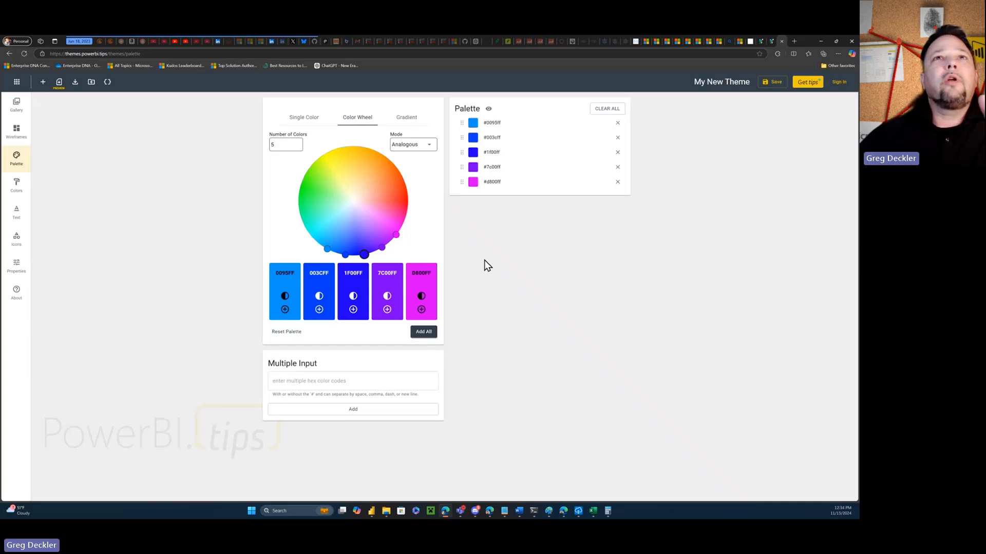
# - In the theme's foreground colors, set Neutral Dark to #0095ff and Foreground Dark to #e866ff
pyautogui.click(16, 183)
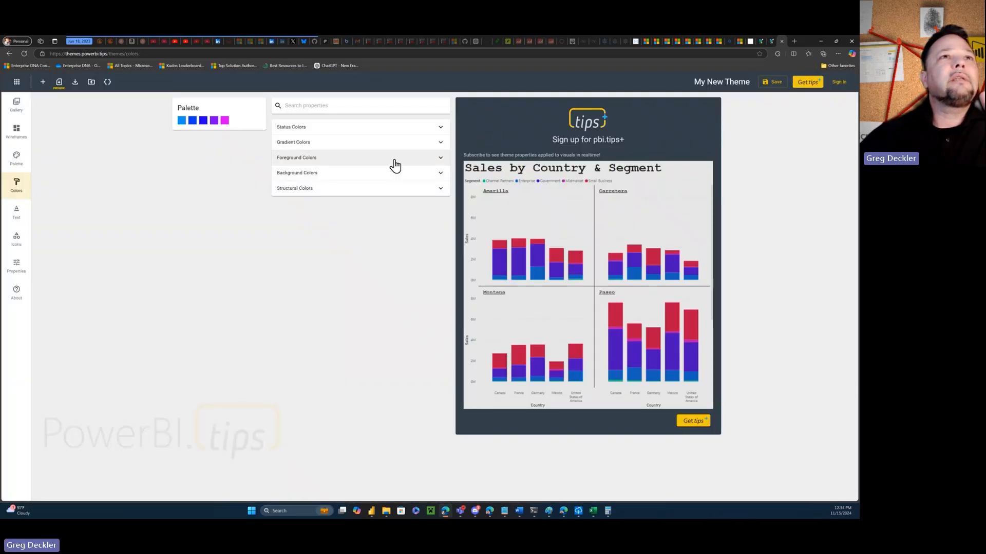
pyautogui.click(440, 145)
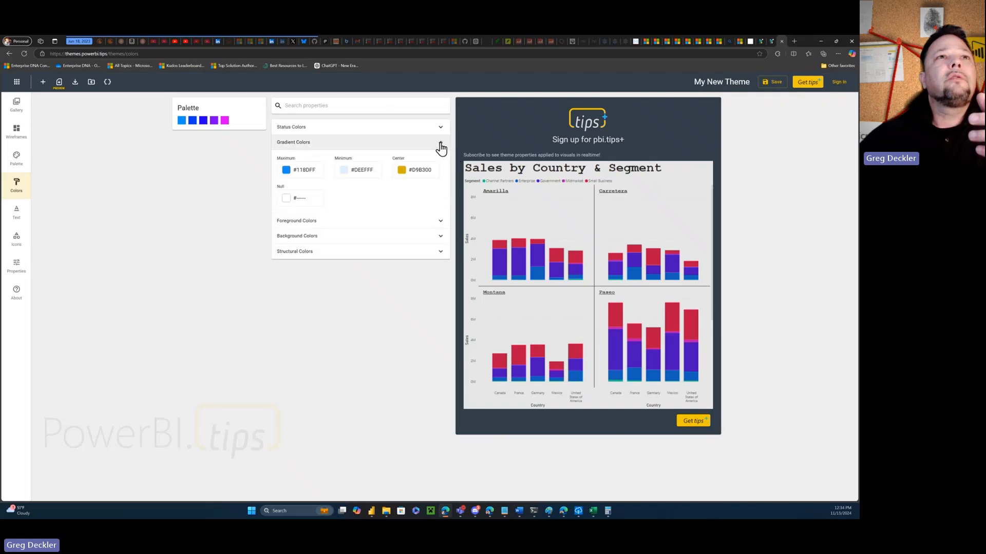
pyautogui.click(440, 226)
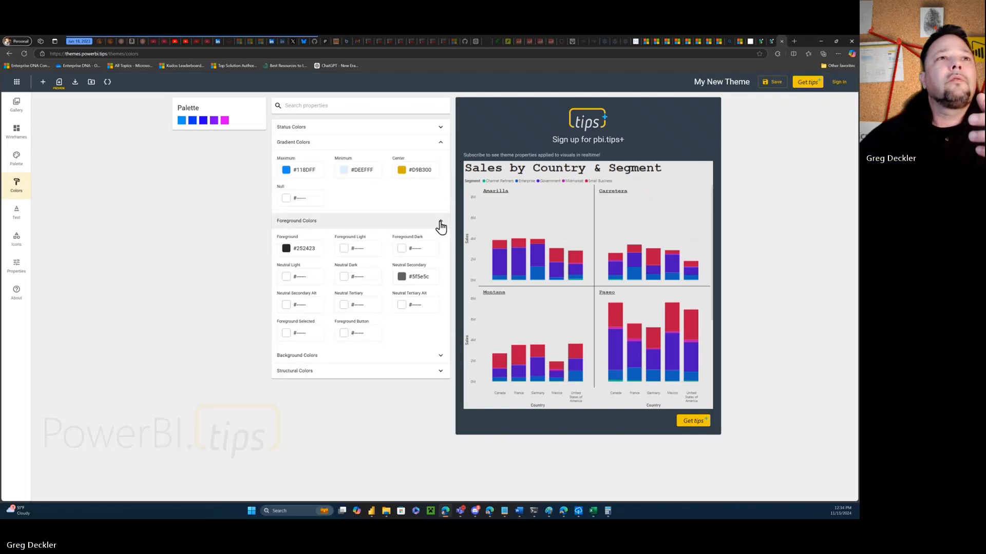
pyautogui.click(343, 278)
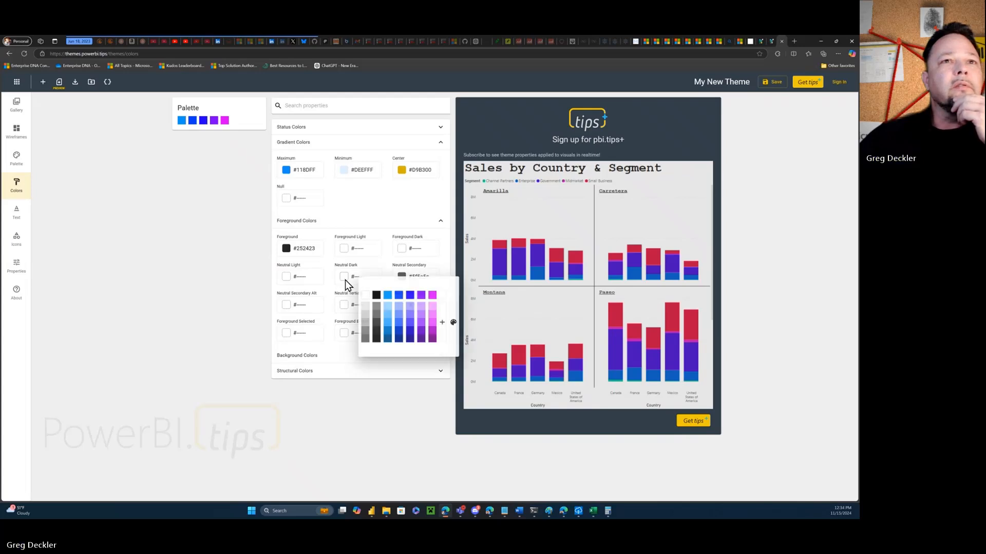
pyautogui.click(388, 296)
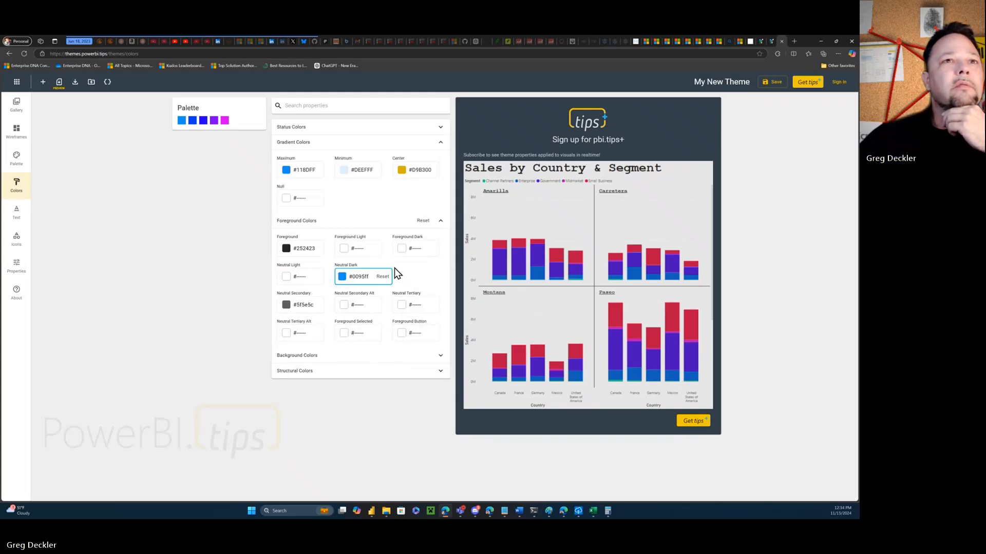
pyautogui.click(402, 251)
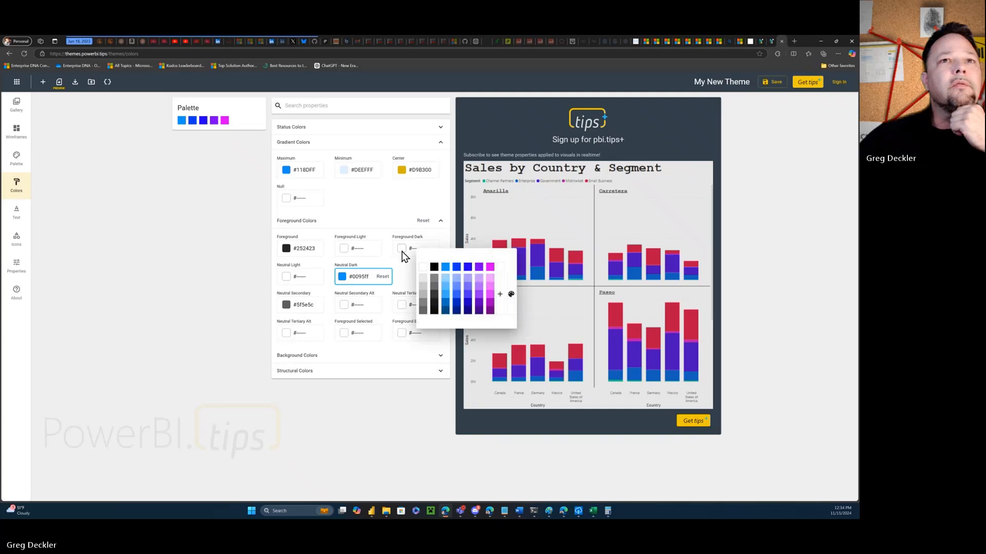
pyautogui.click(488, 289)
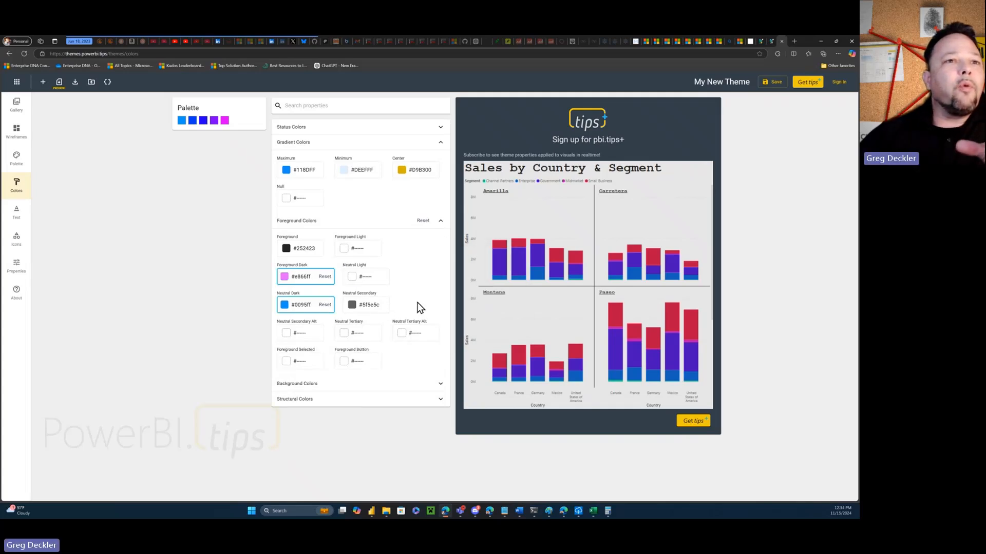
# - View the background color options, and set the structural color for Fourth Level Elements to #d800ff
pyautogui.click(434, 385)
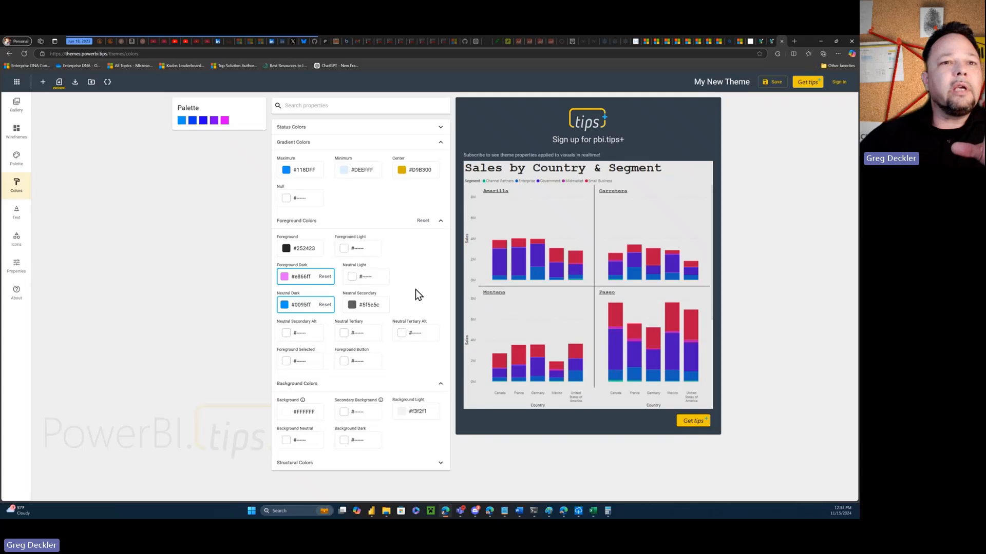
pyautogui.click(434, 460)
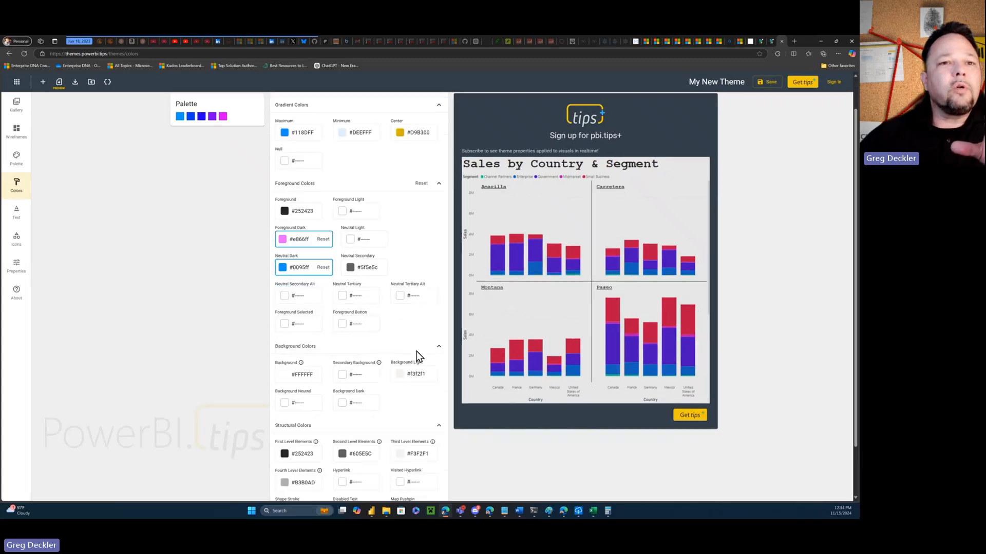
pyautogui.scroll(-2, 417, 351)
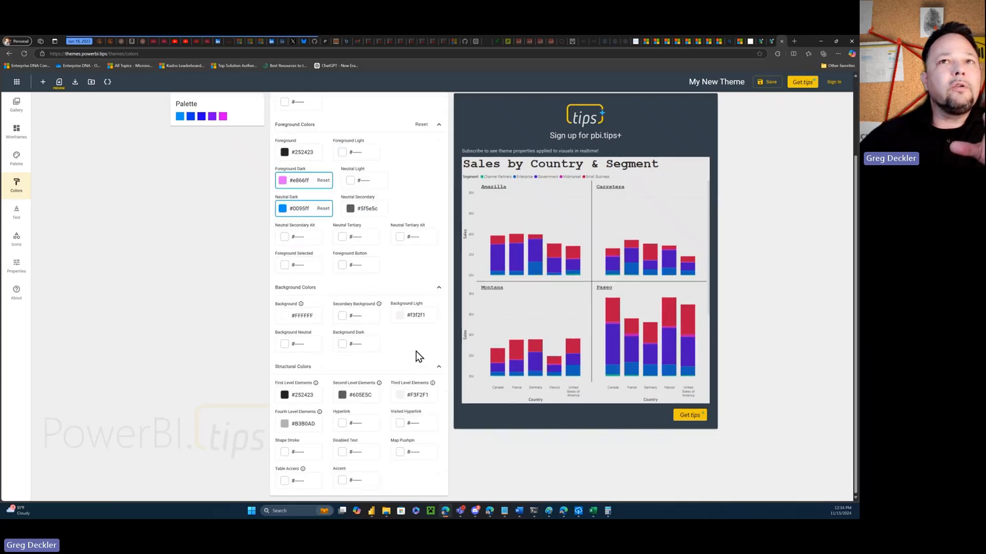
pyautogui.click(285, 424)
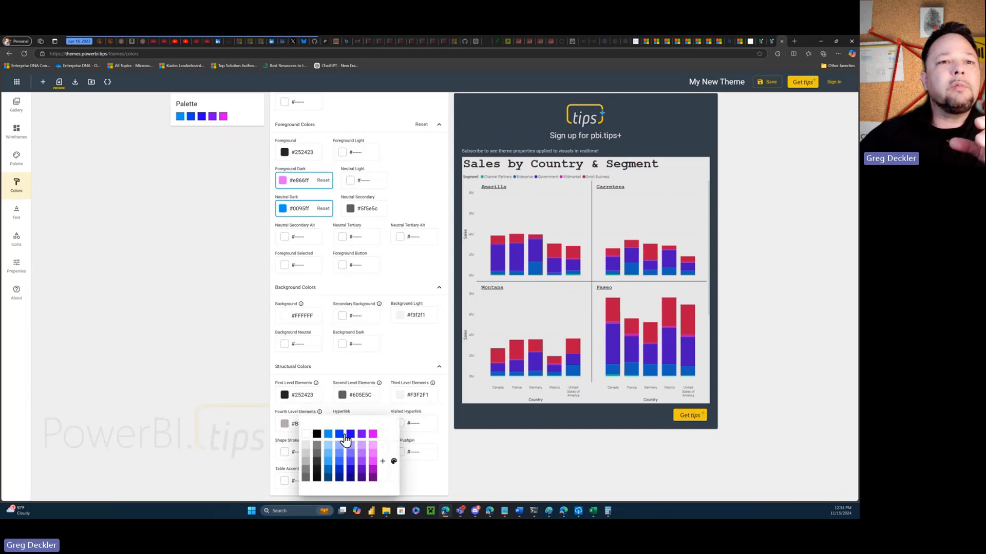
pyautogui.click(372, 434)
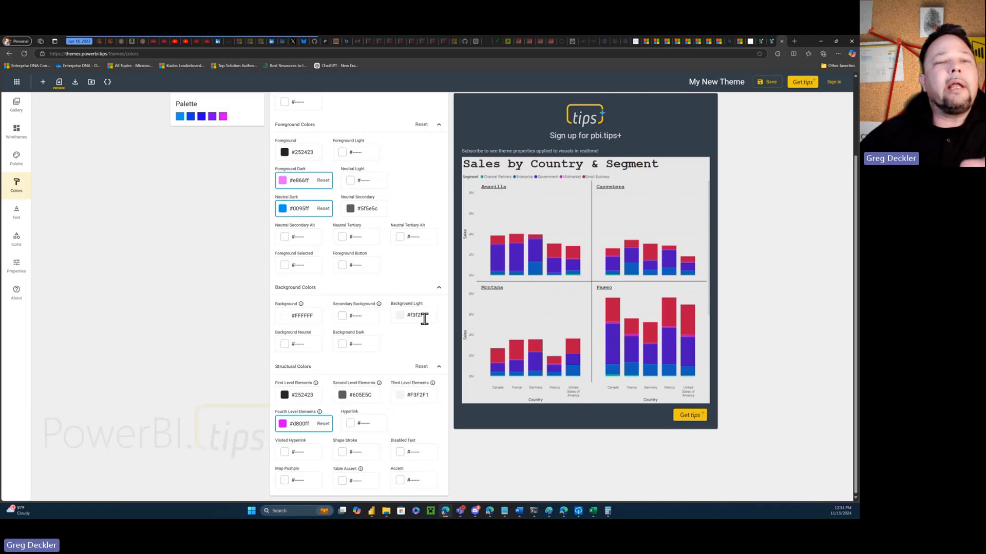
# - Review the gradient and status color options, leaving all five color groups collapsed
pyautogui.scroll(2, 424, 319)
pyautogui.scroll(-2, 424, 319)
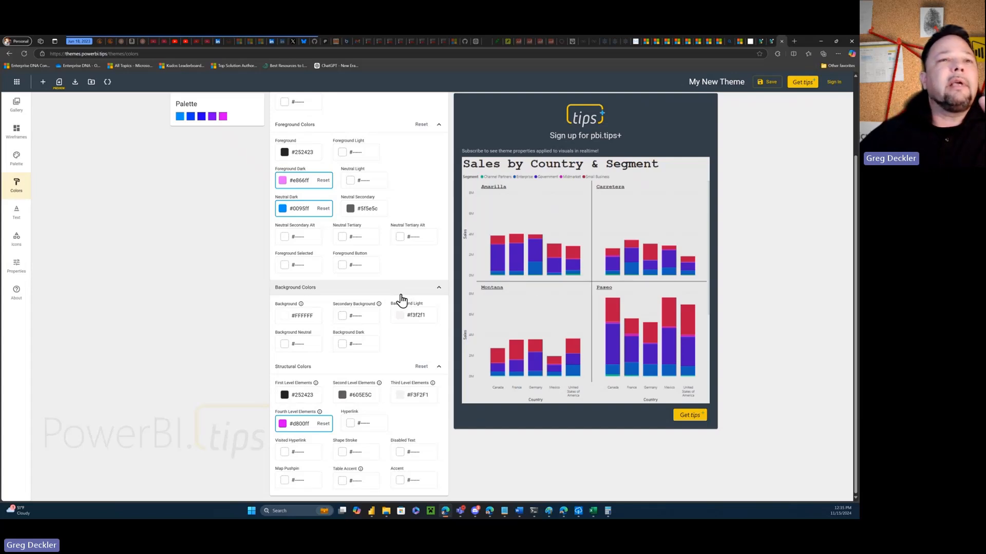
pyautogui.scroll(2, 414, 288)
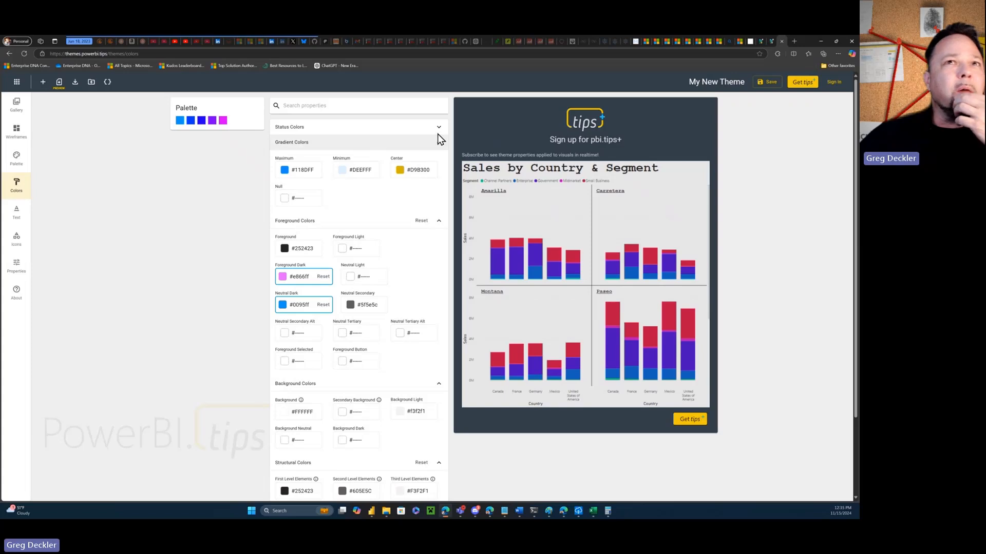
pyautogui.click(439, 148)
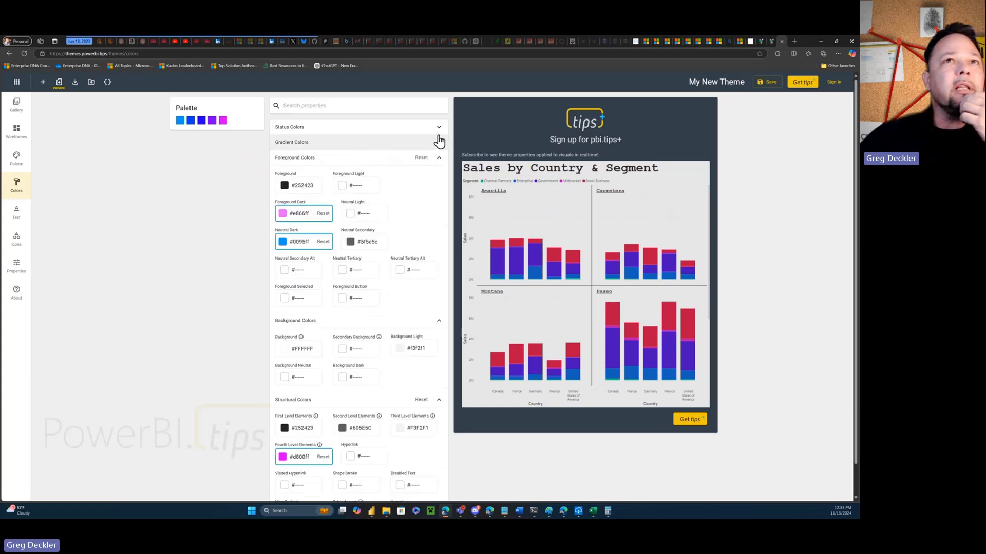
pyautogui.click(439, 129)
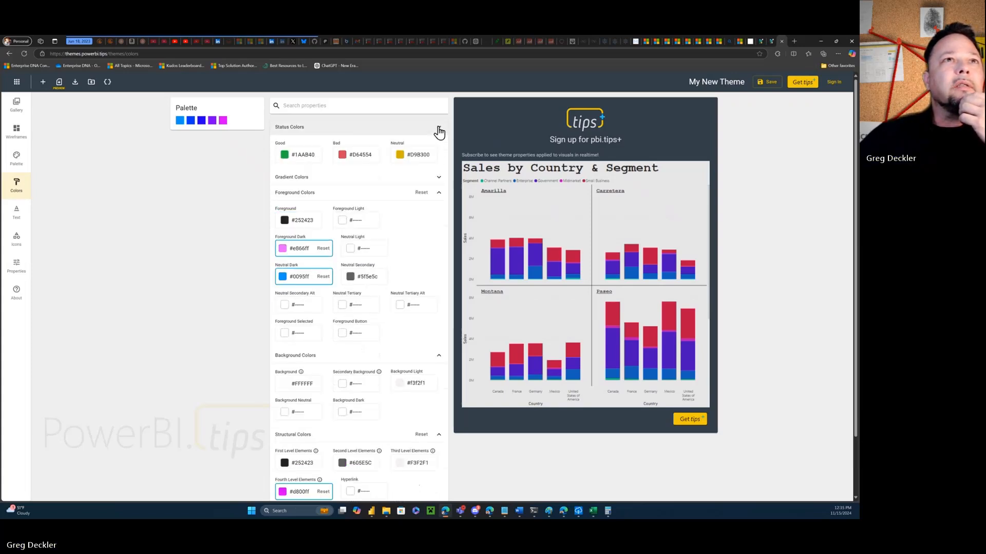
pyautogui.click(439, 132)
pyautogui.click(438, 160)
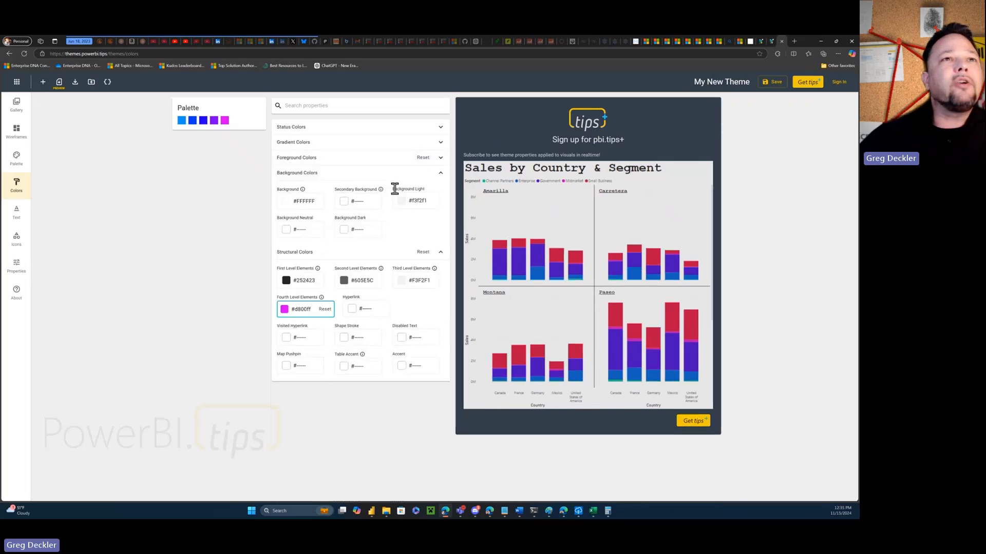
pyautogui.click(441, 173)
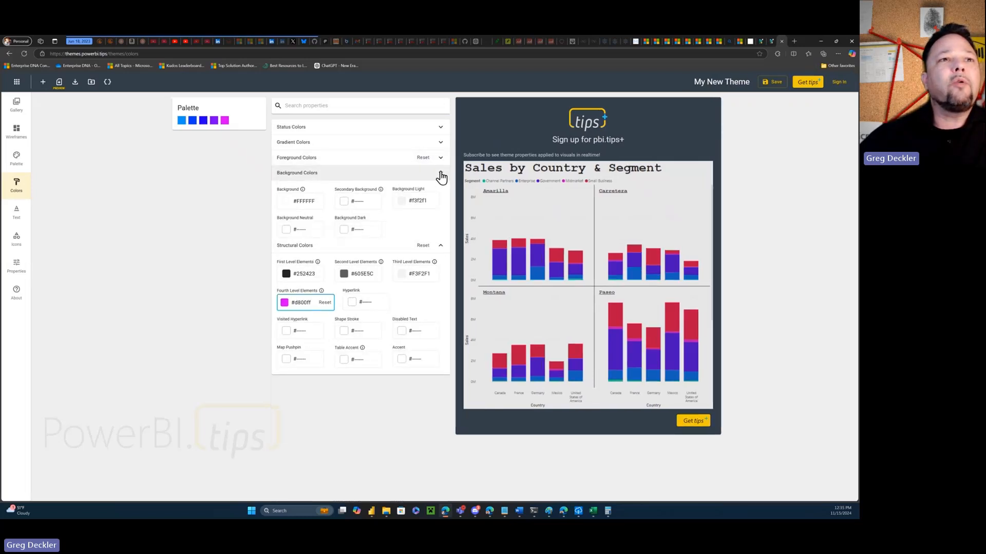
pyautogui.click(441, 188)
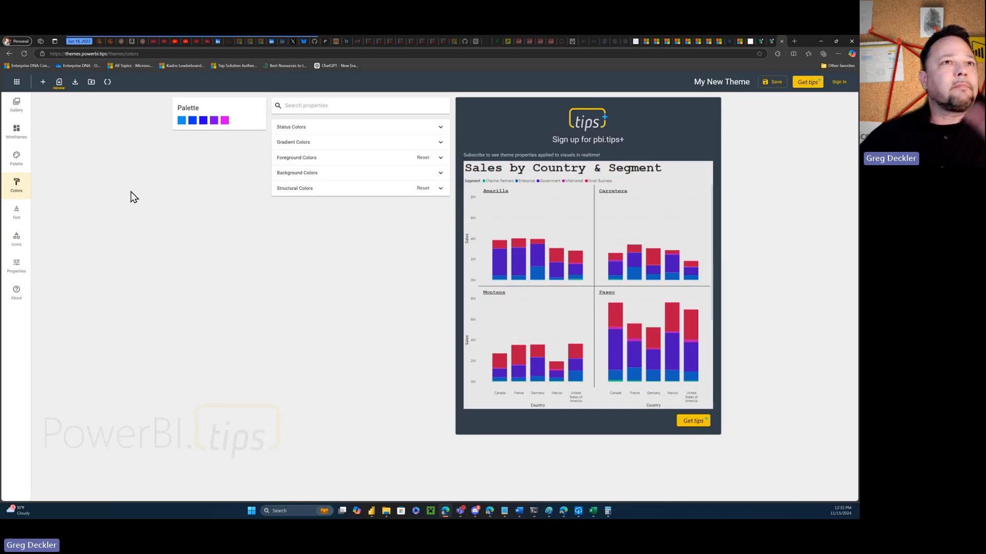
# - In the theme's text settings, set the Small data label color to black and its font size to 19
pyautogui.click(17, 213)
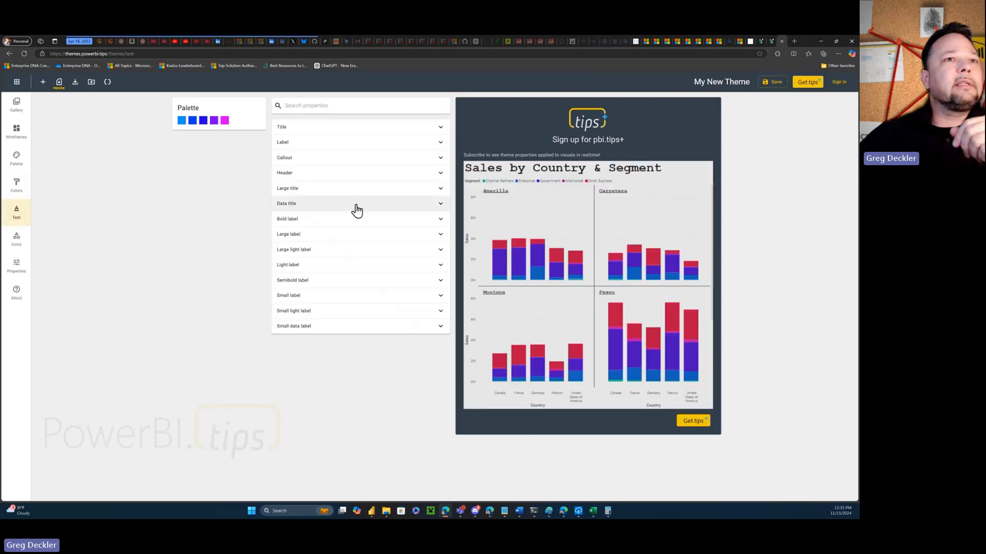
pyautogui.click(440, 328)
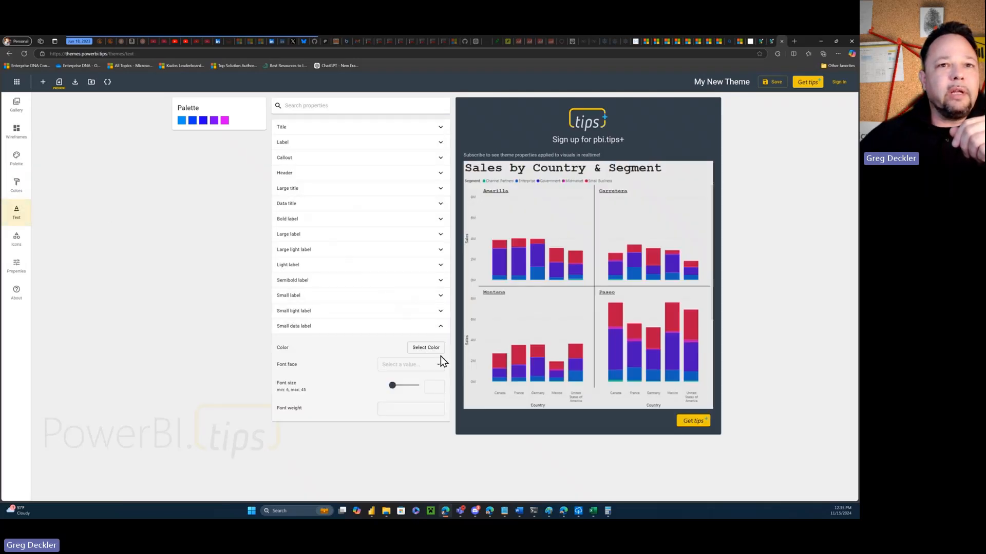
pyautogui.click(437, 349)
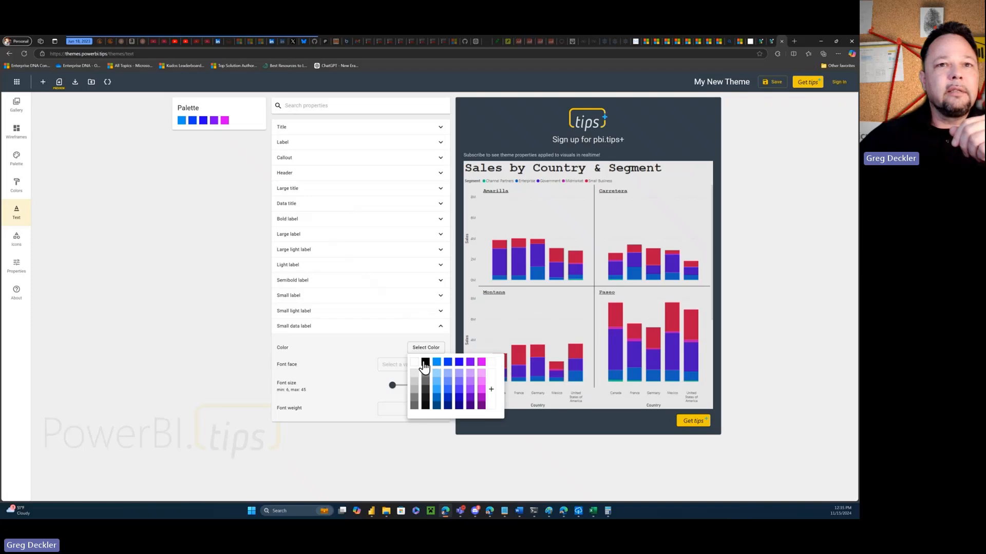
pyautogui.click(424, 364)
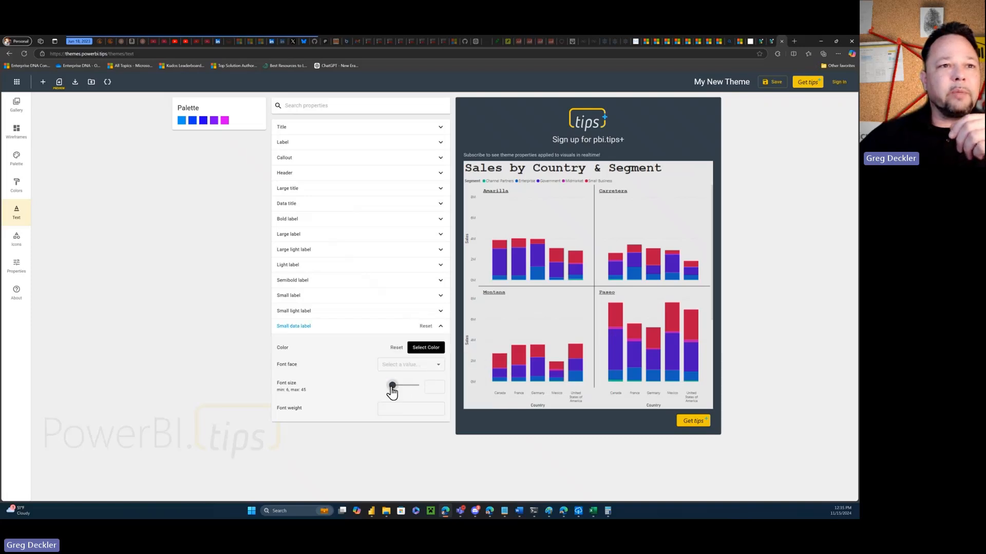
pyautogui.moveTo(391, 390); pyautogui.dragTo(402, 393)
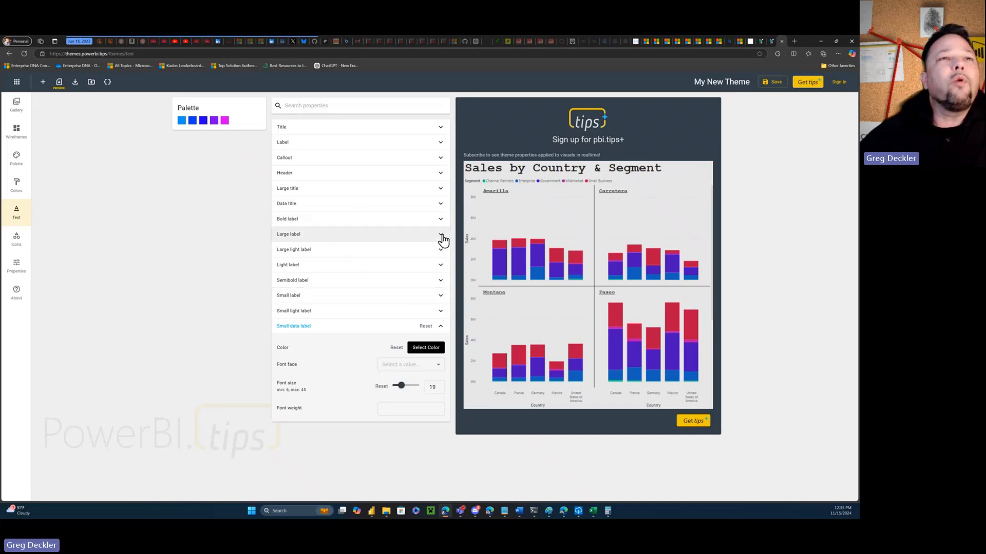
# - Set the Header text color to the purple from the palette
pyautogui.click(440, 173)
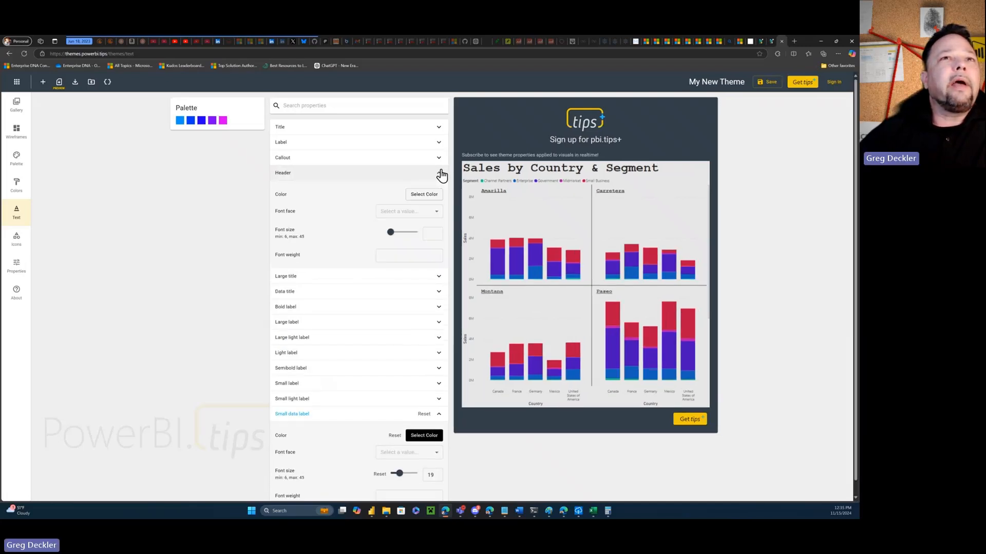
pyautogui.click(425, 198)
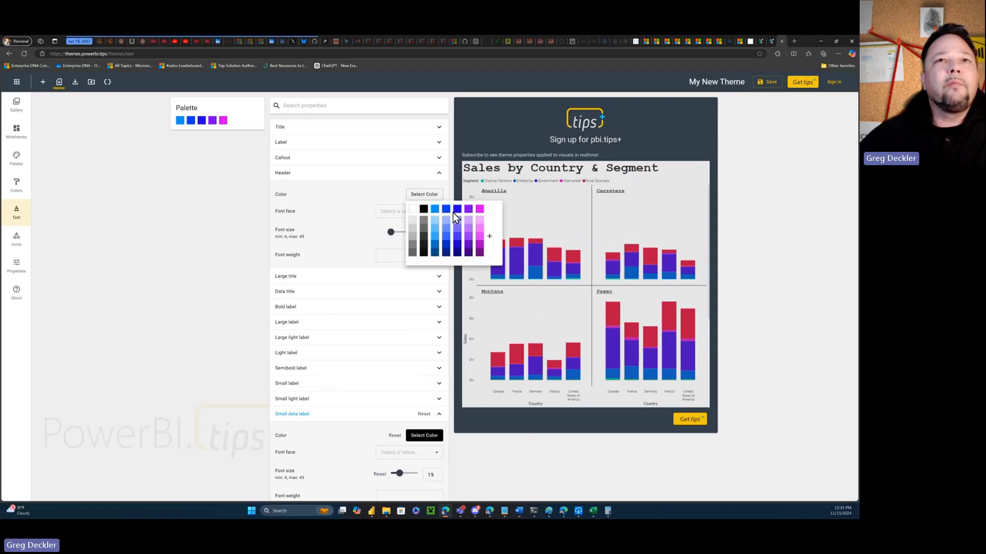
pyautogui.click(468, 209)
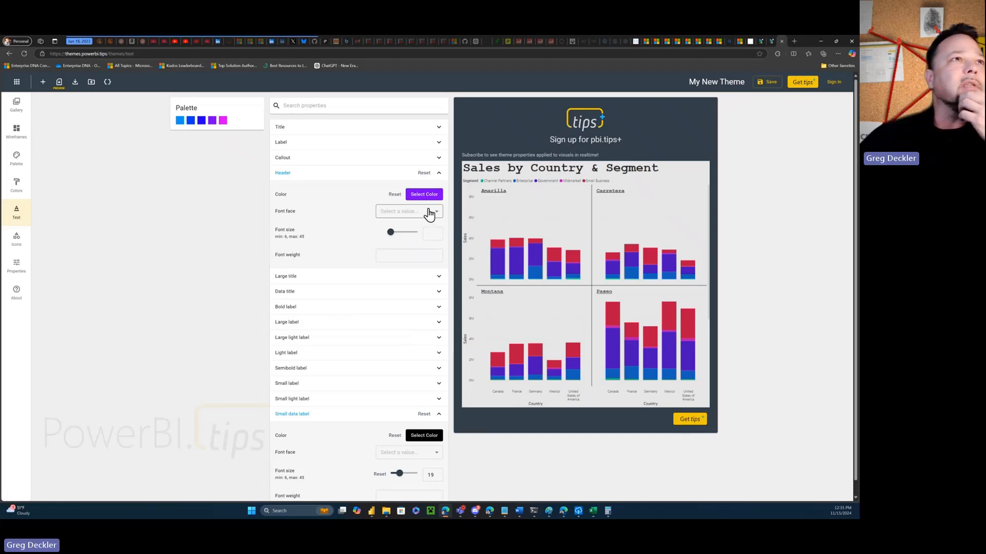
# - Try to view the theme's code, sign in with GitHub by authorizing Azure Static Web Apps and granting consent, and dismiss the premium offer
pyautogui.click(108, 83)
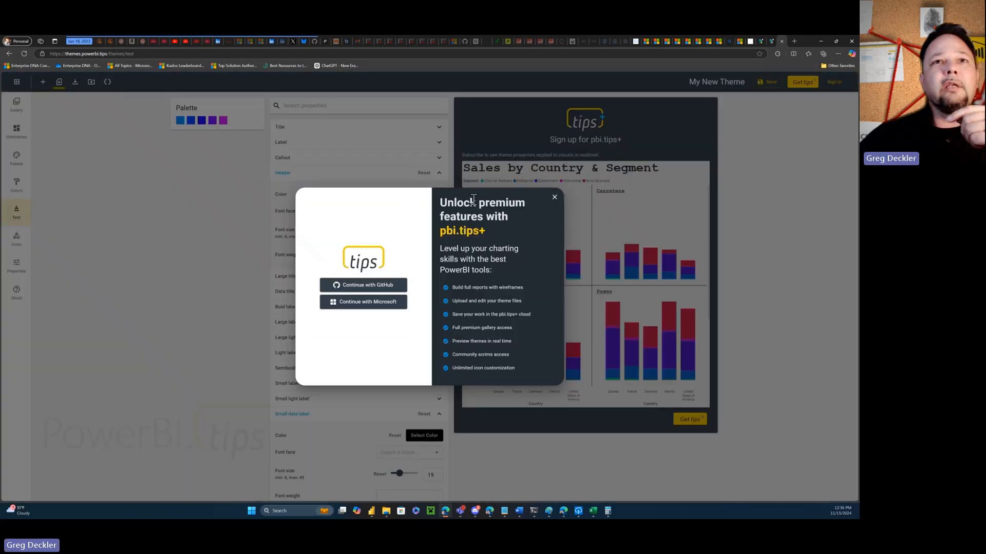
pyautogui.click(378, 291)
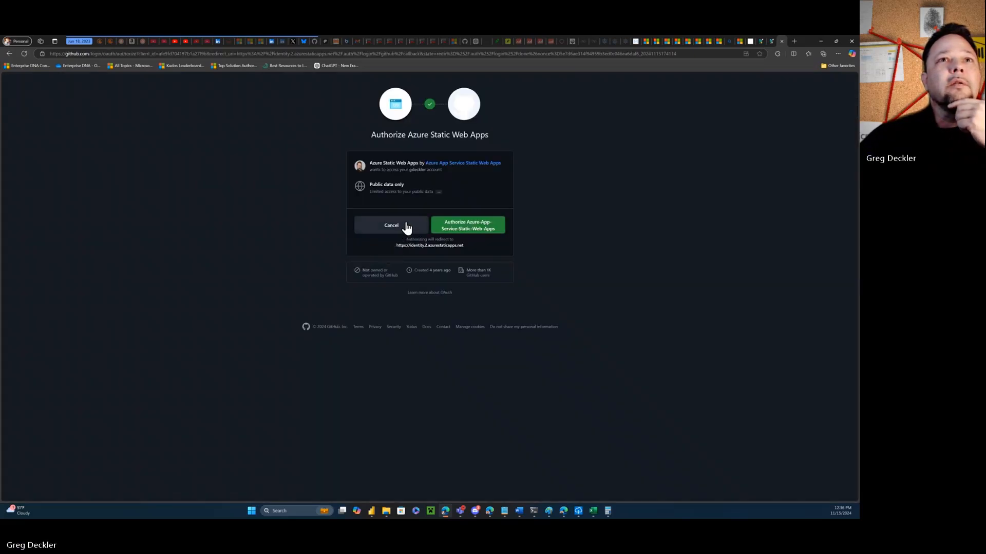
pyautogui.click(474, 226)
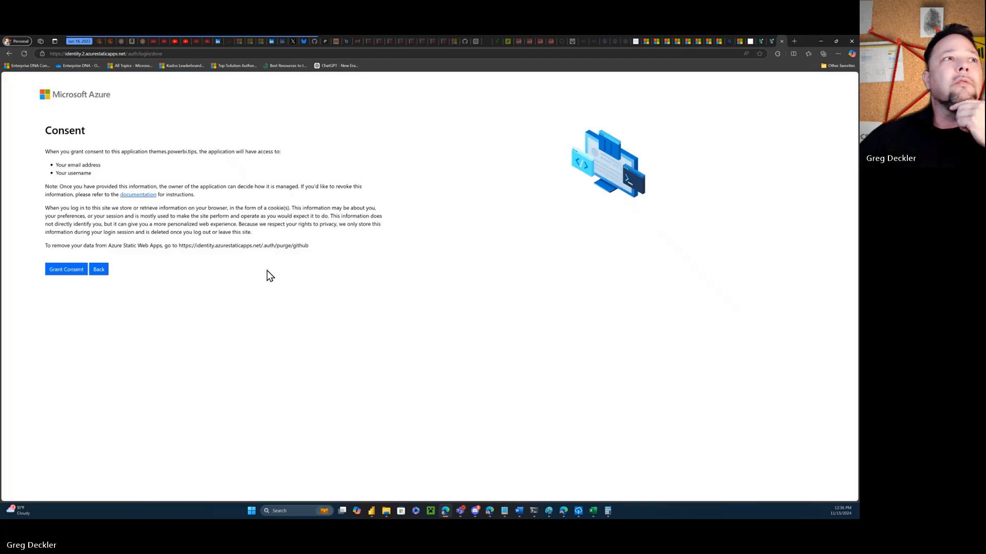
pyautogui.click(72, 270)
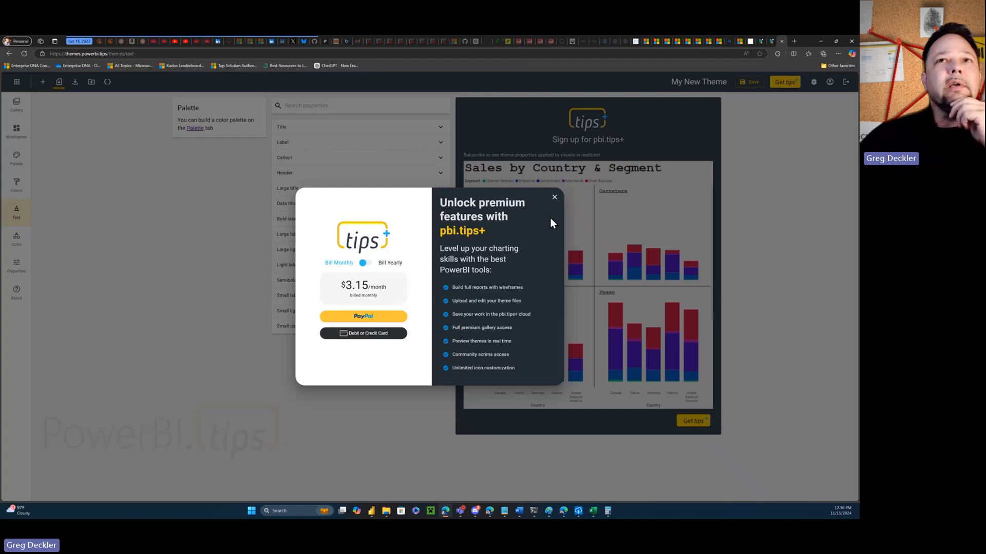
pyautogui.click(554, 198)
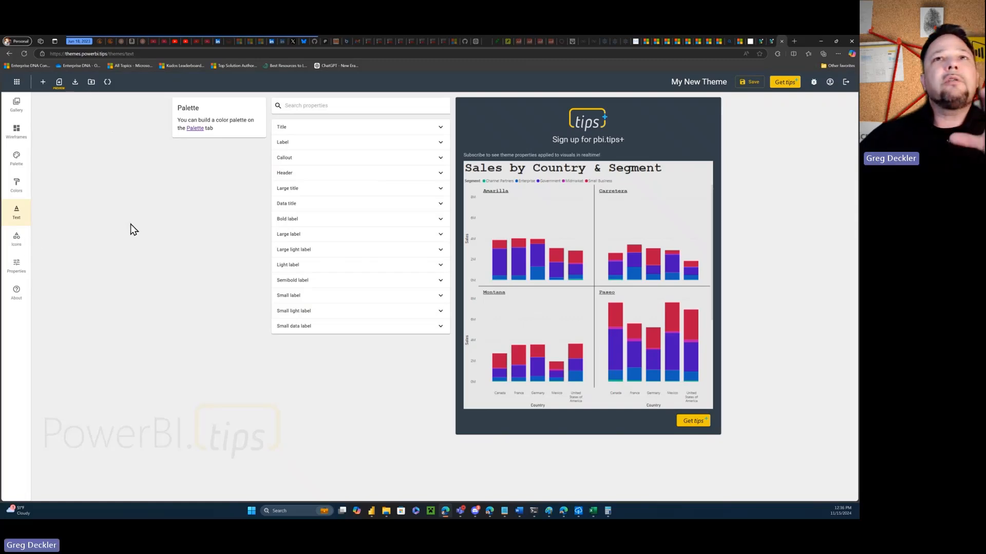
# - Look over the theme icon library and the full list of global visual properties
pyautogui.click(18, 239)
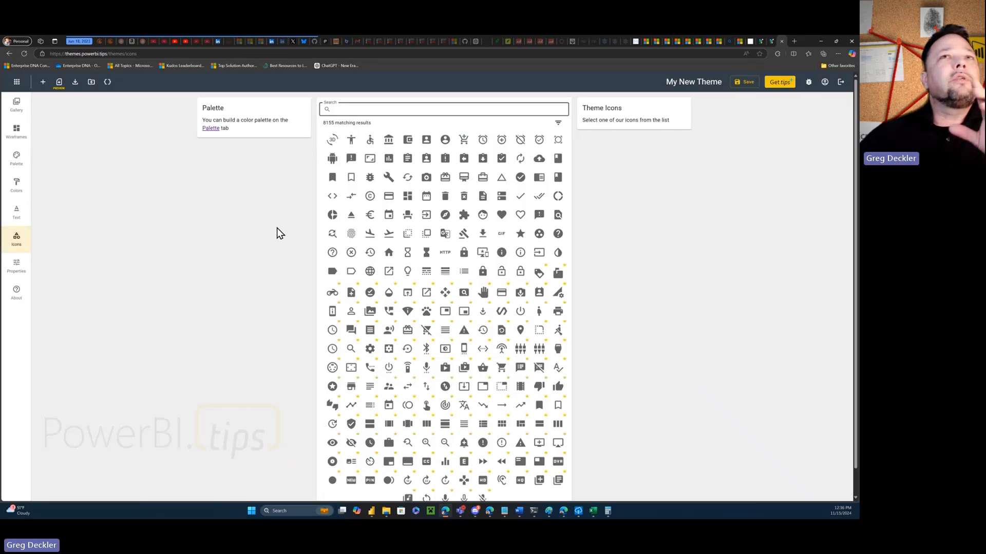
pyautogui.click(16, 265)
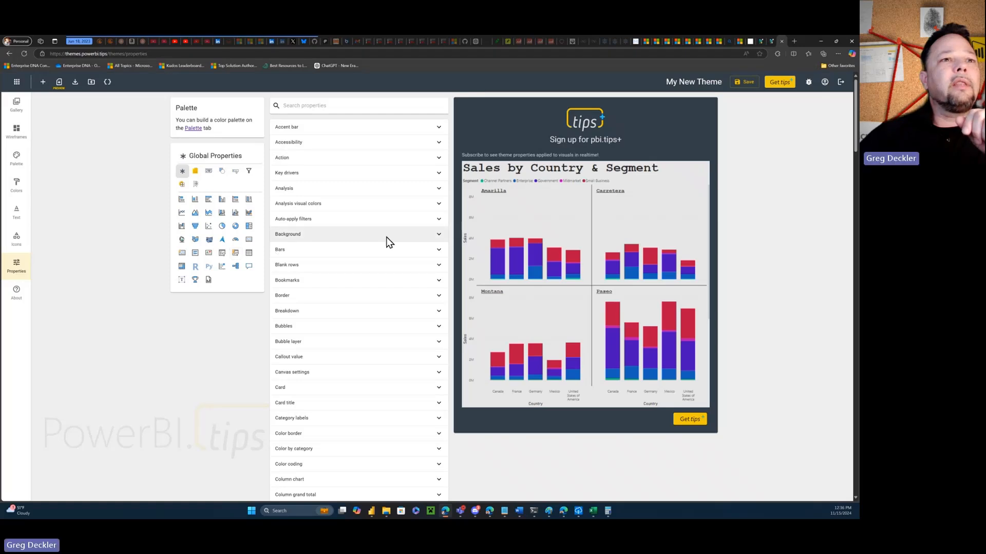
pyautogui.scroll(-10, 386, 241)
pyautogui.scroll(-15, 389, 242)
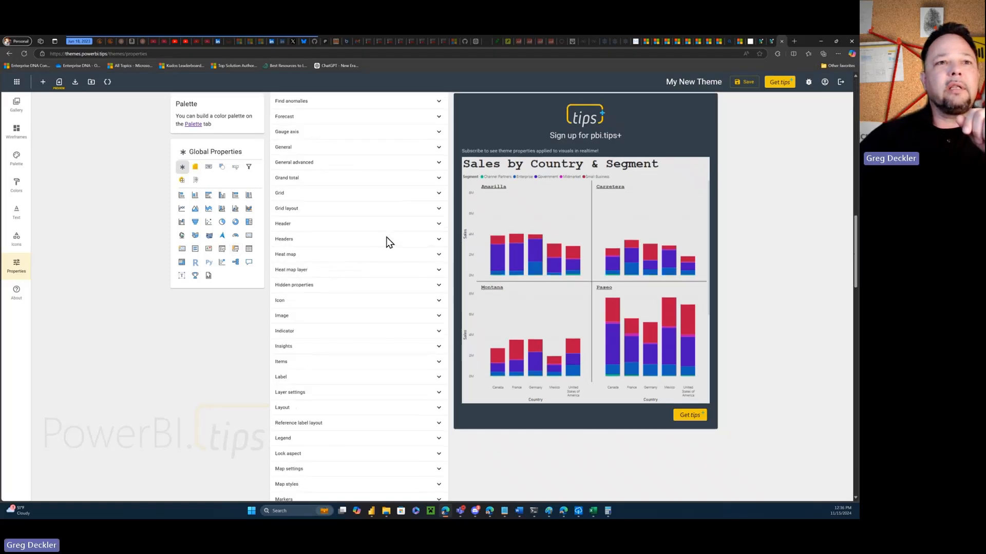
pyautogui.scroll(-8, 388, 242)
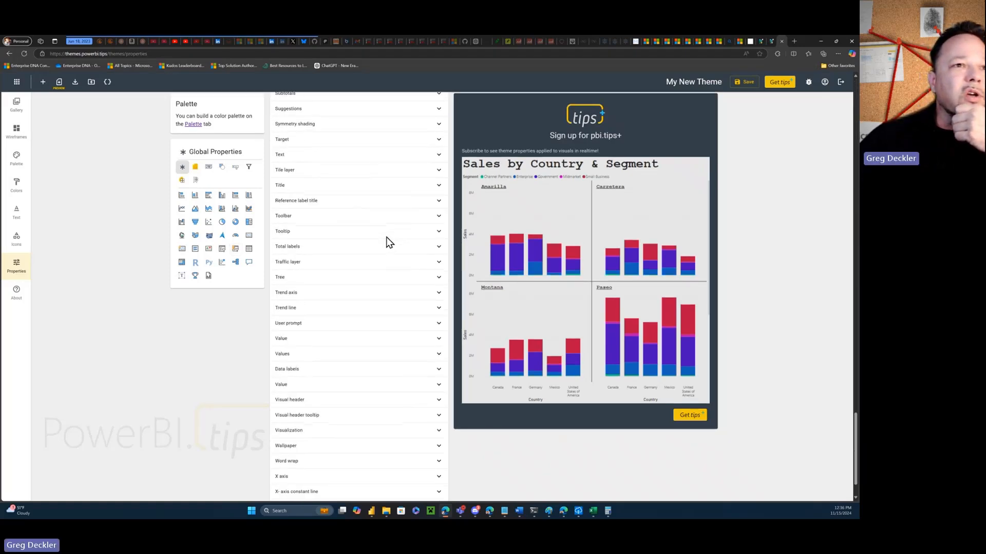
# - In the global Data labels properties, turn on Bold, try the Italic switch and return it to unset, and set the text size to 14
pyautogui.click(439, 321)
pyautogui.click(434, 343)
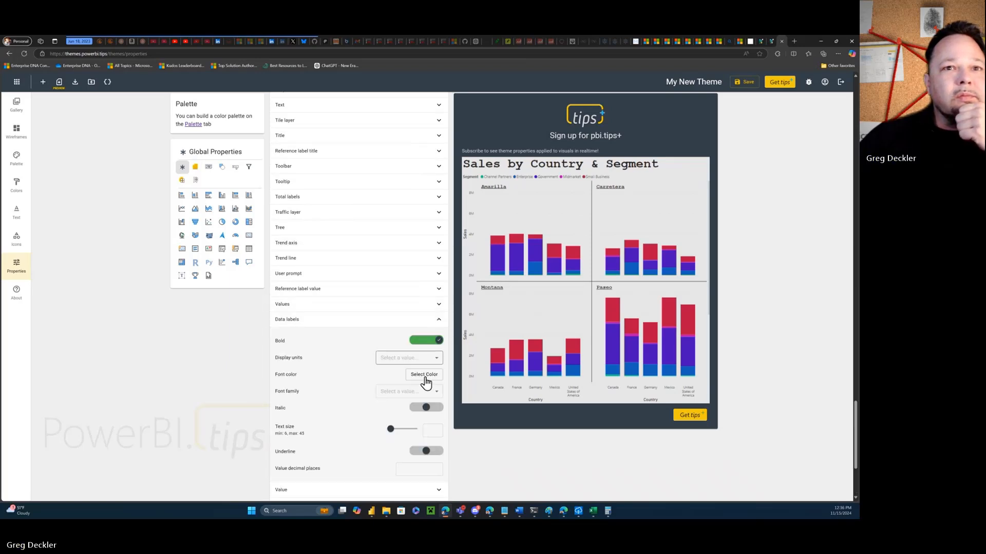
pyautogui.click(426, 412)
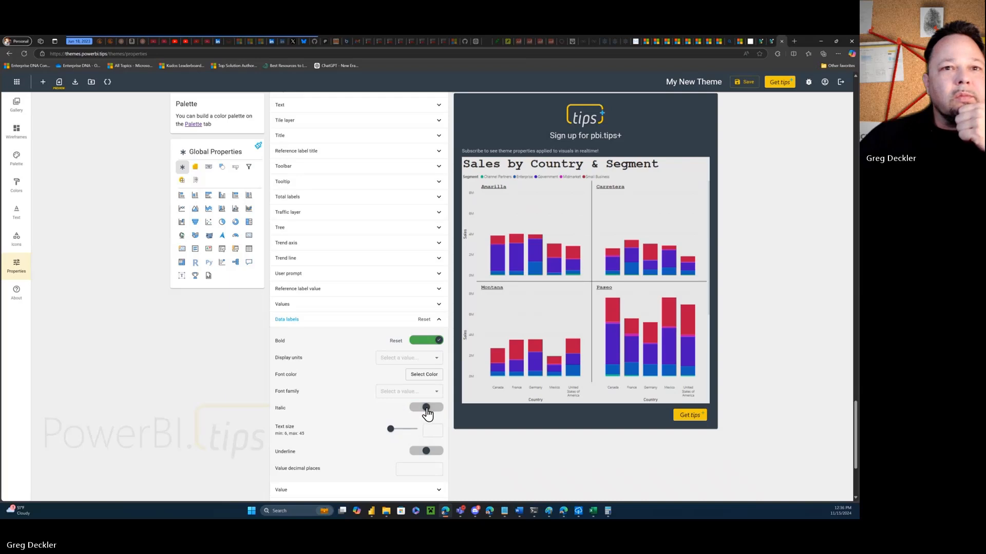
pyautogui.click(416, 411)
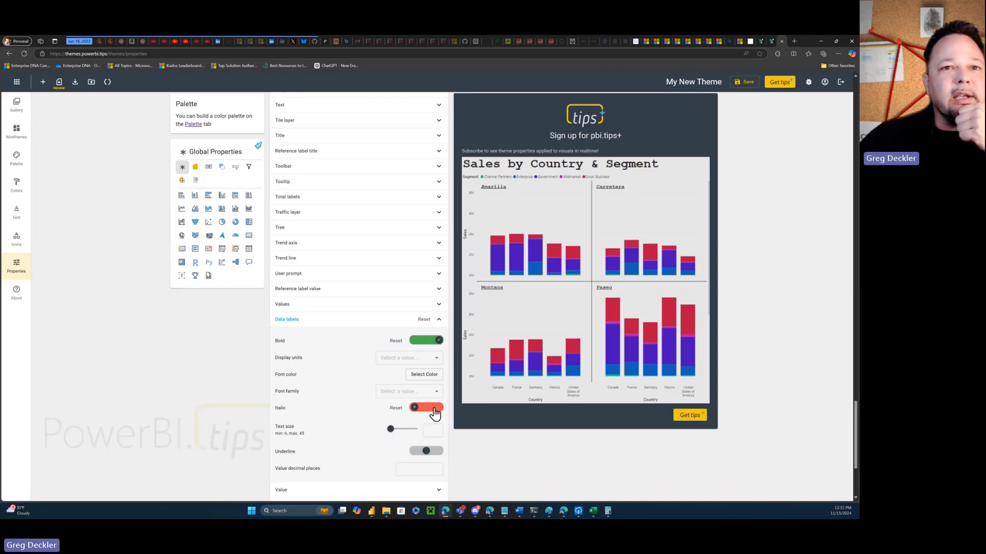
pyautogui.click(432, 411)
pyautogui.click(428, 410)
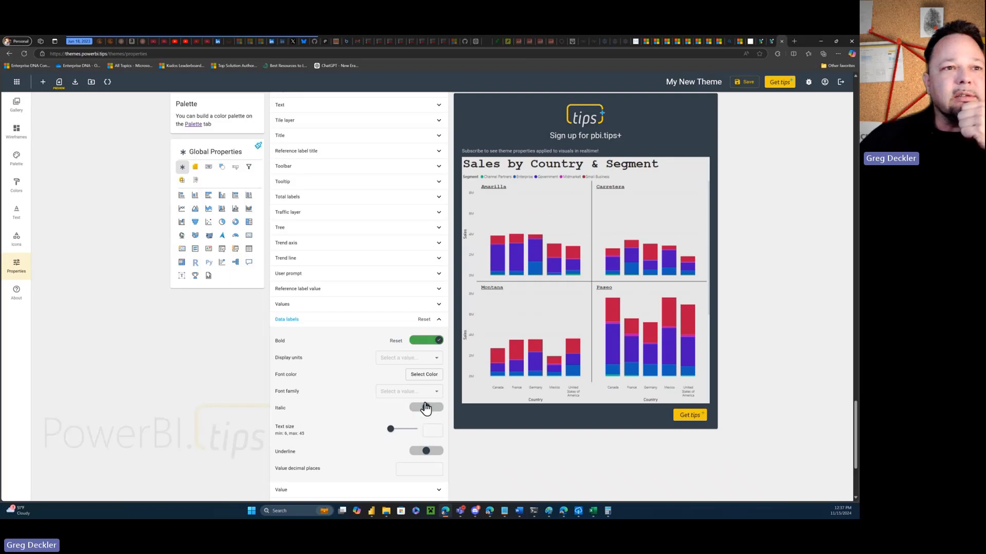
pyautogui.moveTo(388, 430); pyautogui.dragTo(396, 430)
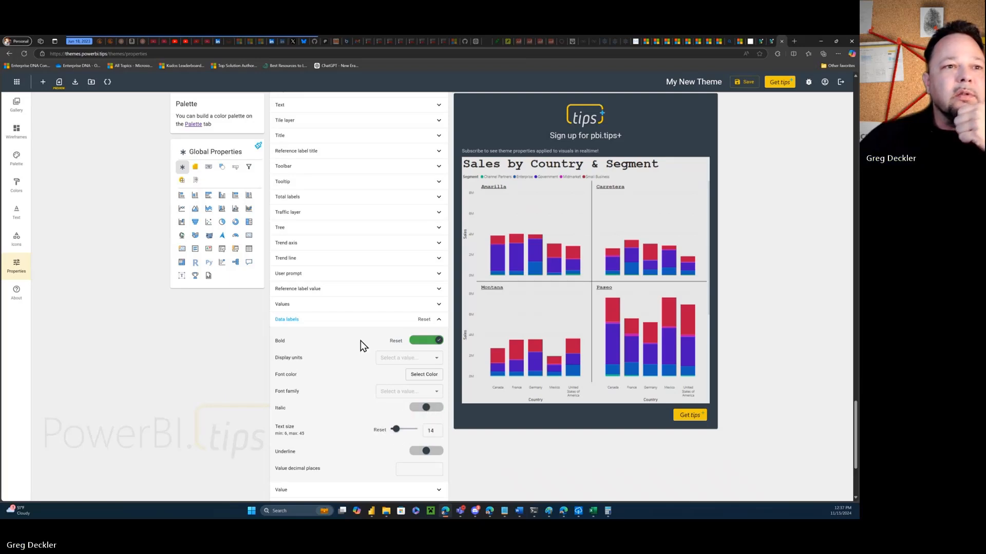
# - Turn on inverted selection mode in the global Data properties
pyautogui.scroll(-3, 359, 272)
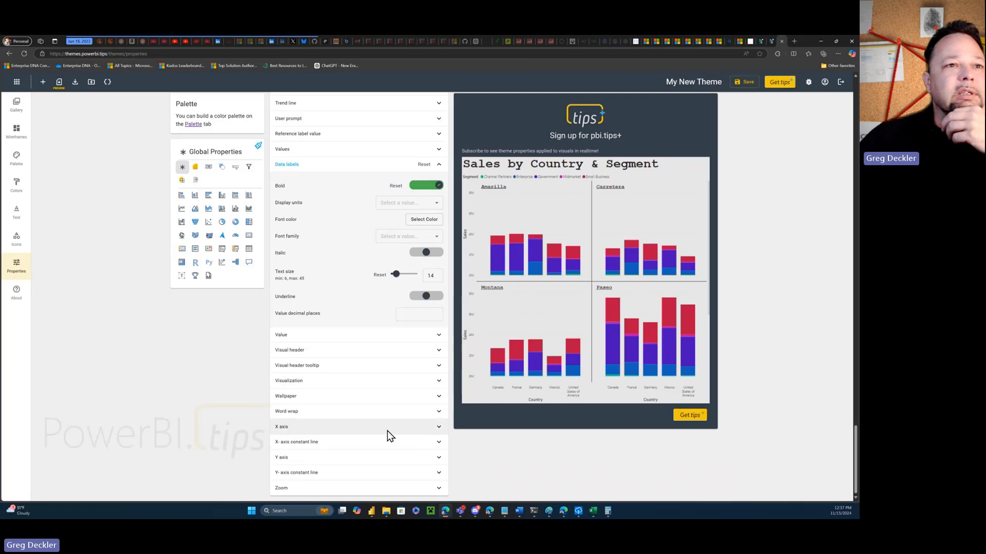
pyautogui.scroll(1, 430, 379)
pyautogui.scroll(10, 429, 376)
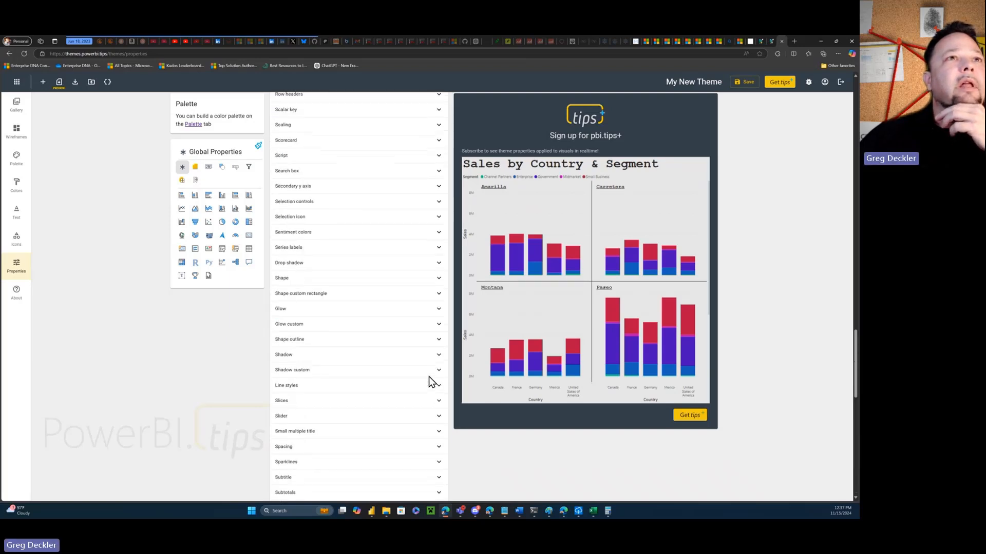
pyautogui.scroll(10, 429, 380)
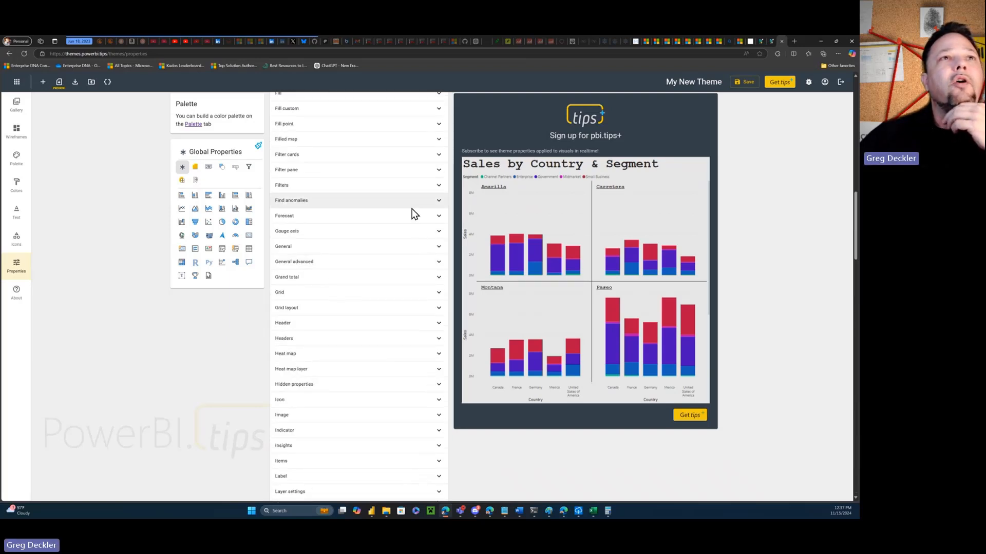
pyautogui.scroll(-5, 415, 214)
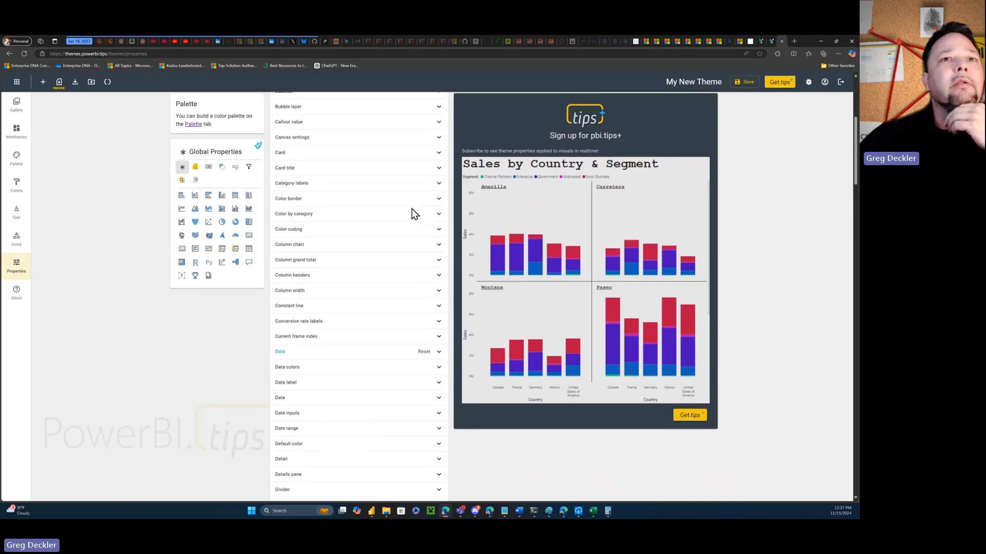
pyautogui.click(438, 184)
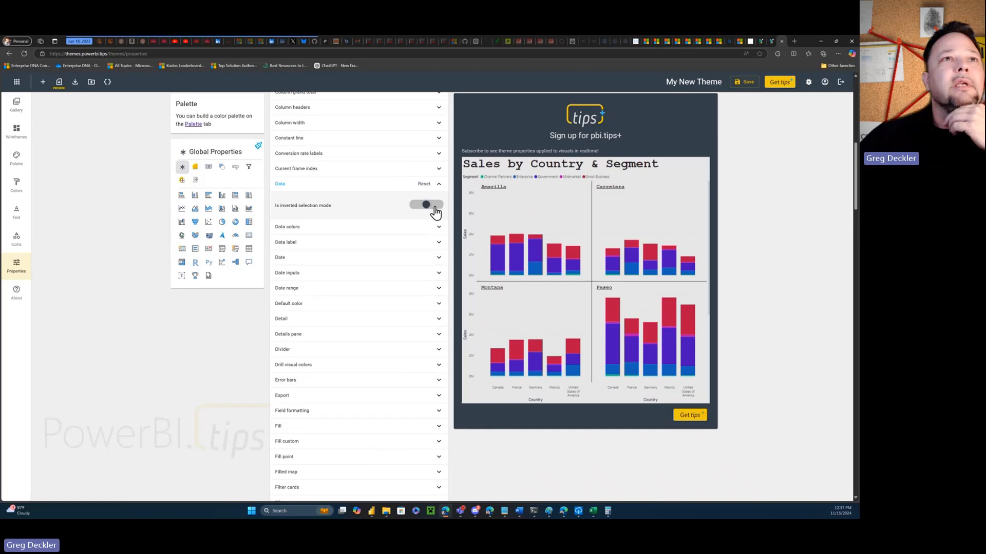
pyautogui.click(432, 209)
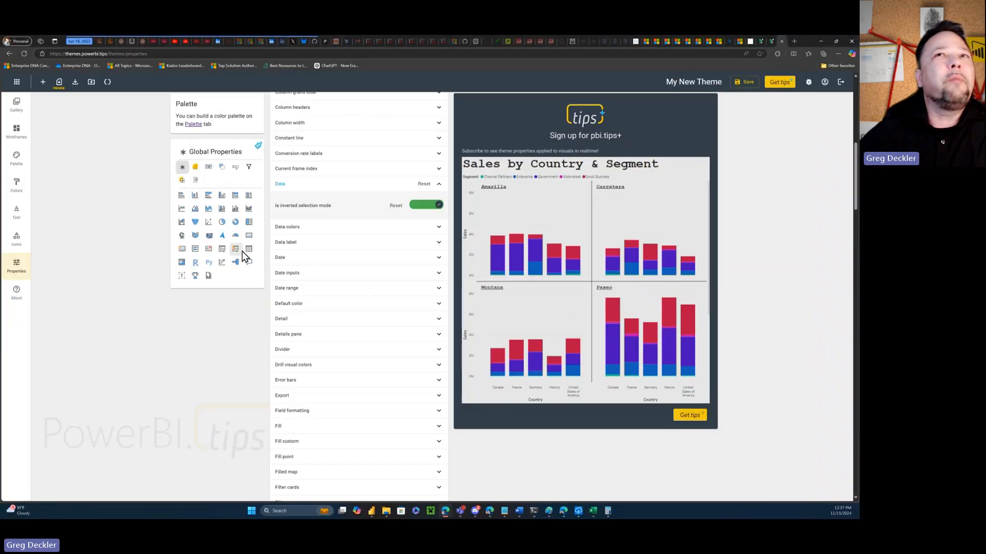
# - Reread the article's notes on the PowerBI.tips generator, and bring up the Matrix visual's theme properties in the generator
pyautogui.click(731, 41)
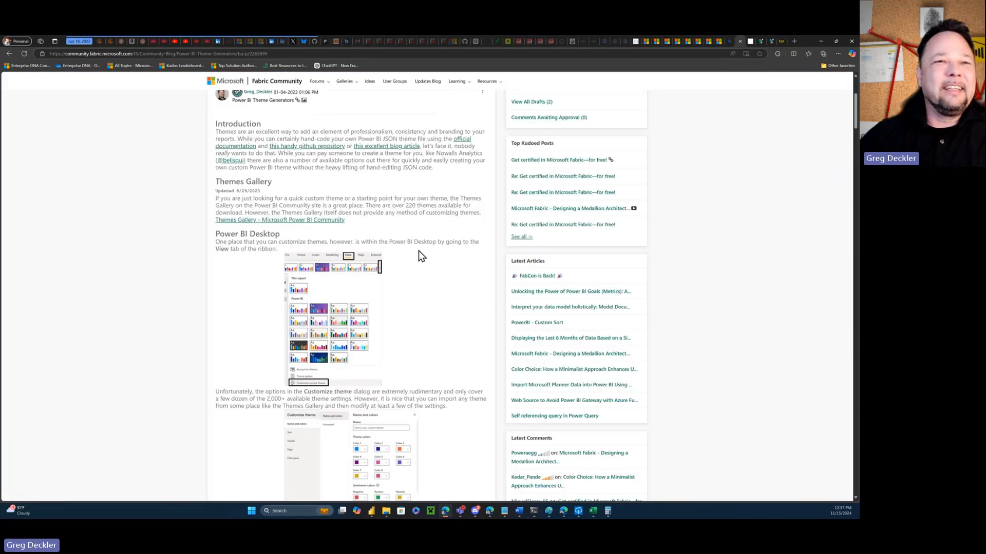
pyautogui.scroll(-3, 418, 251)
pyautogui.scroll(6, 419, 249)
pyautogui.scroll(-15, 420, 251)
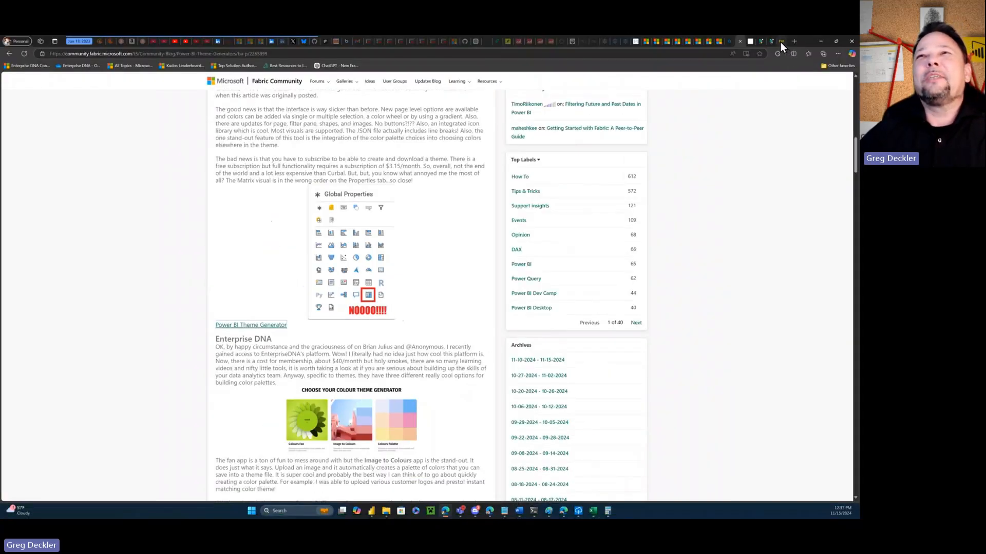
pyautogui.click(780, 42)
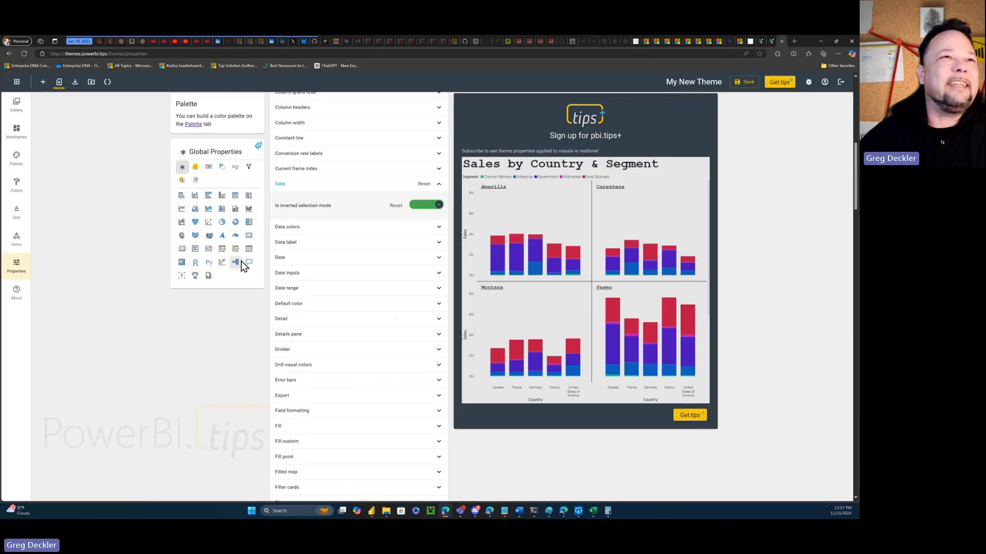
pyautogui.click(181, 263)
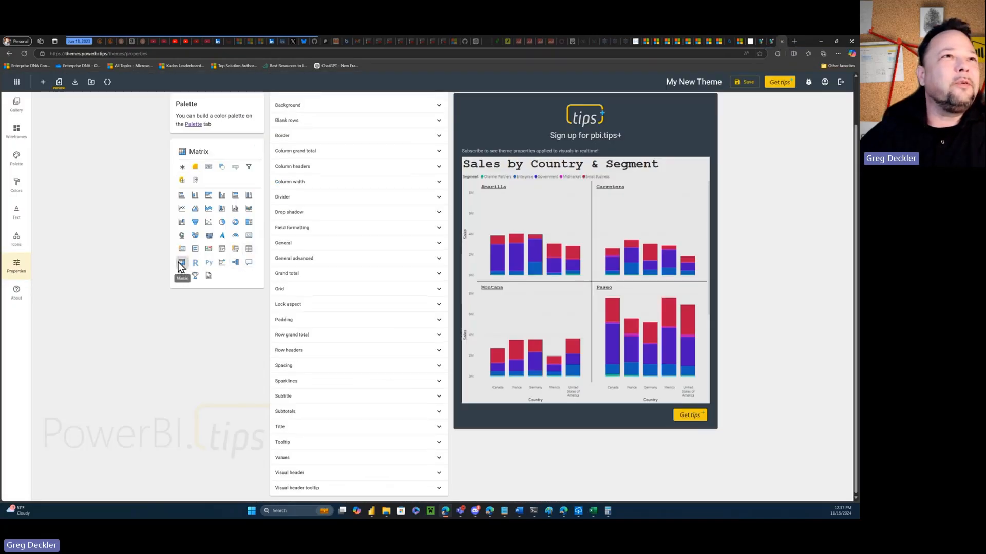
# - Browse the property lists for Global, Page, Report, Shape, Action Button, Filter, Page Navigator and Paginated Report, plus the About page
pyautogui.click(181, 168)
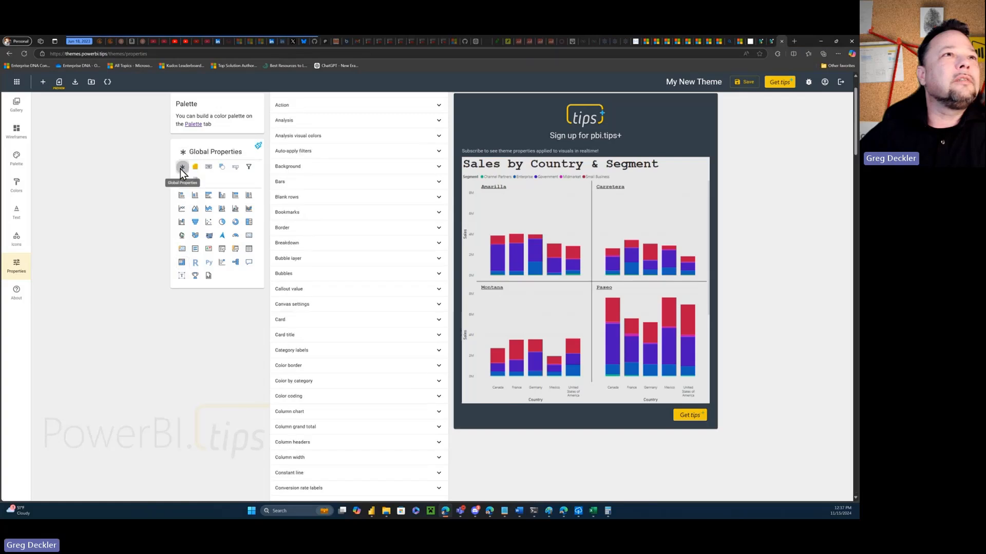
pyautogui.click(197, 169)
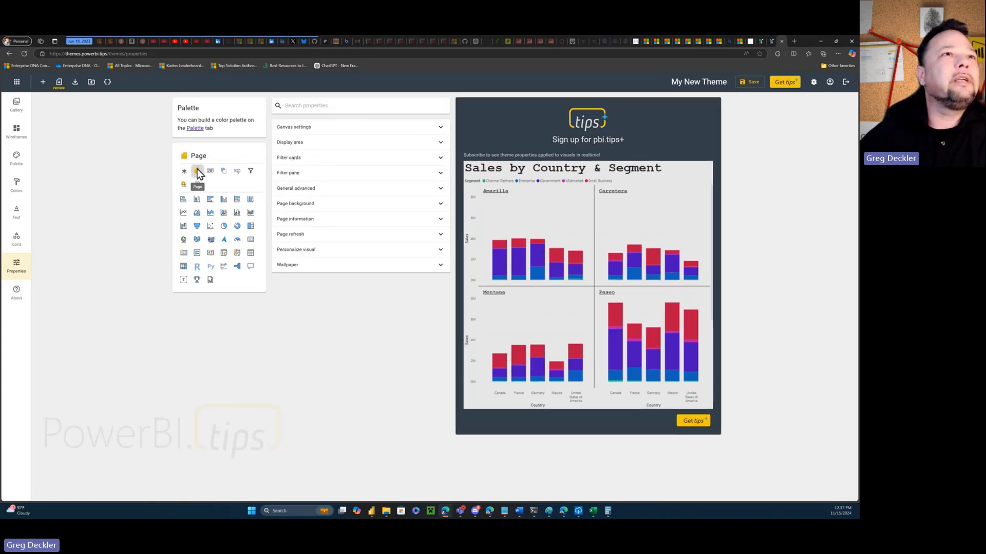
pyautogui.click(211, 171)
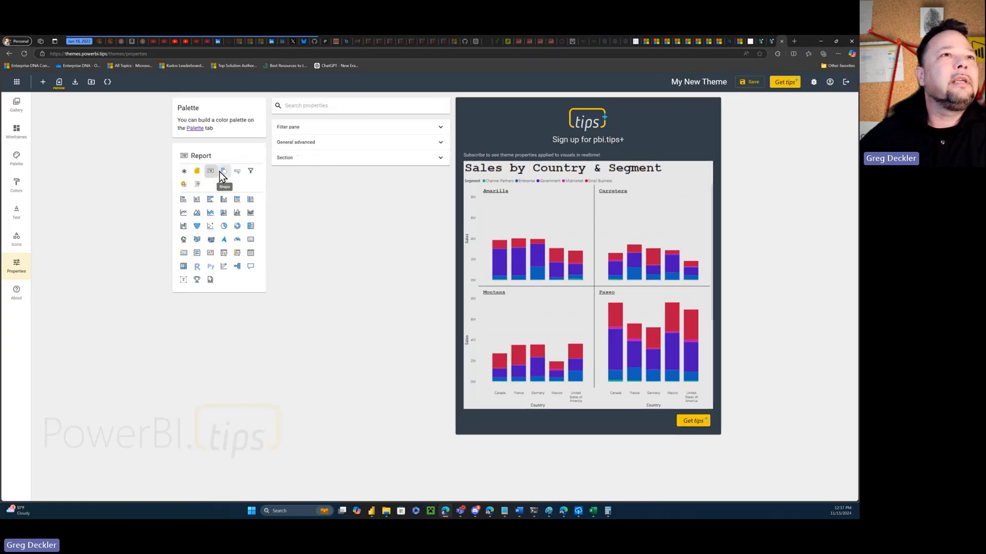
pyautogui.click(224, 171)
pyautogui.click(237, 172)
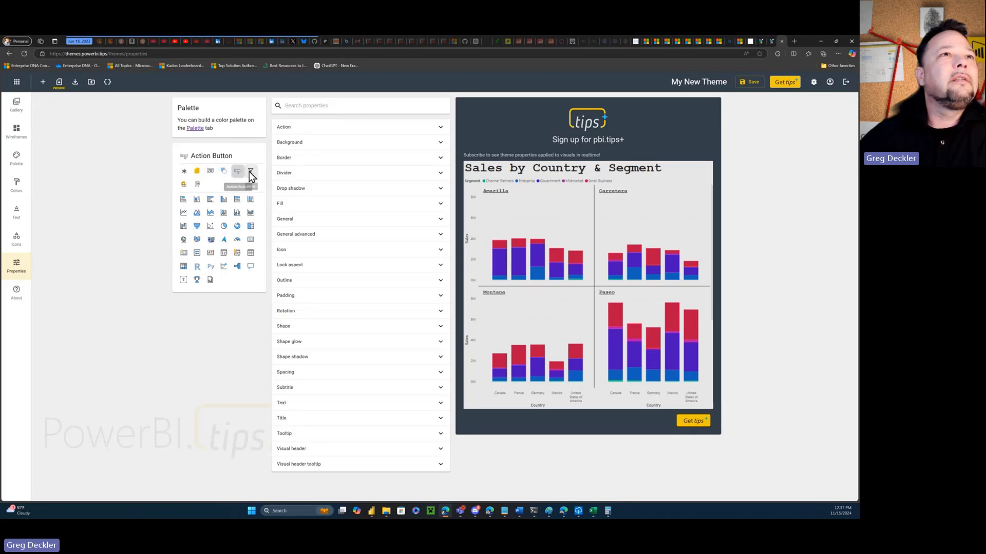
pyautogui.click(250, 172)
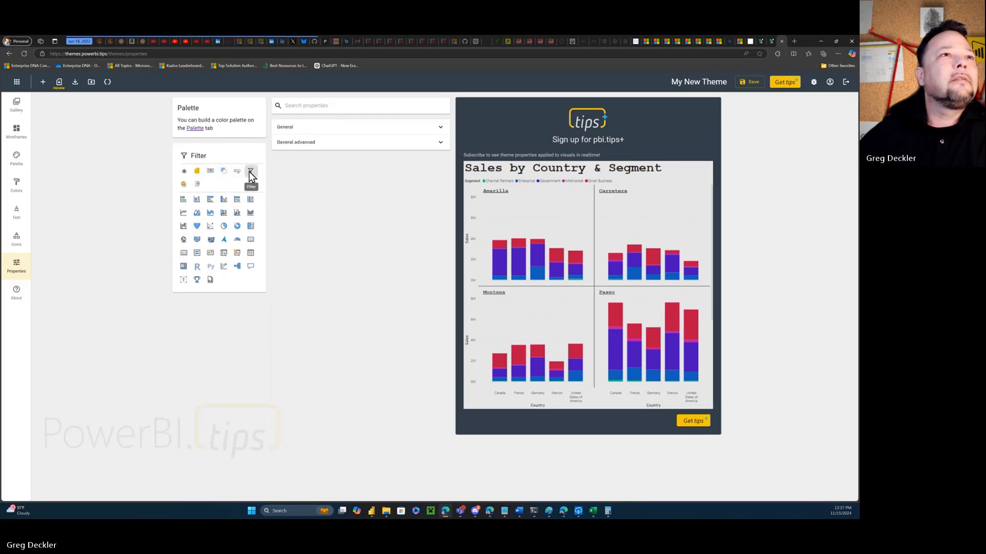
pyautogui.click(195, 184)
pyautogui.click(185, 185)
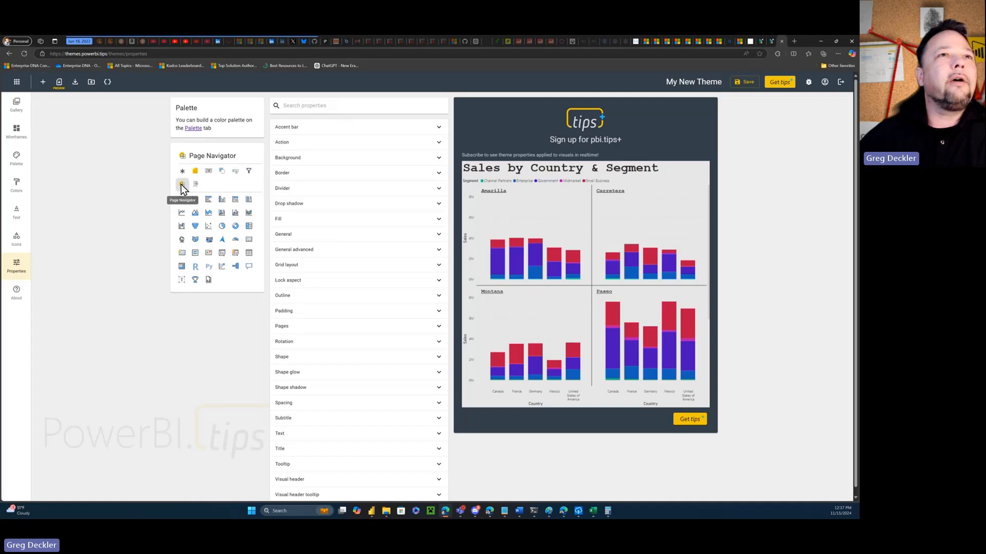
pyautogui.click(208, 280)
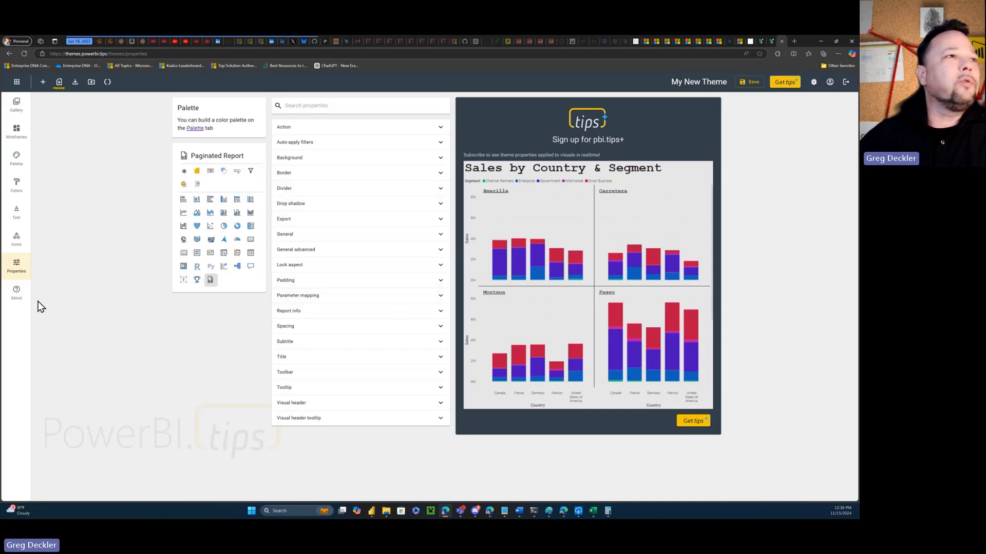
pyautogui.click(15, 294)
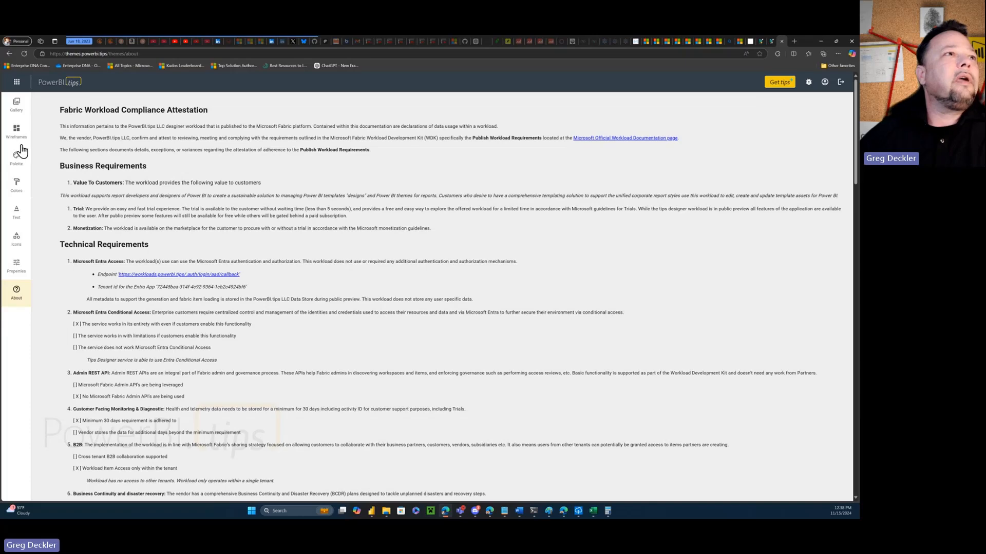
pyautogui.click(22, 263)
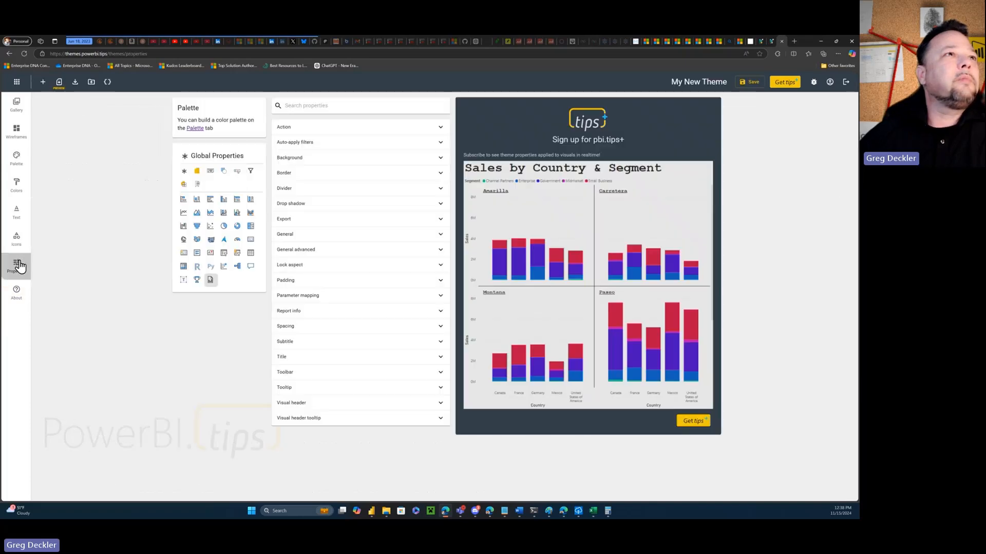
# - Download the theme under the name My New Theme 1
pyautogui.click(75, 83)
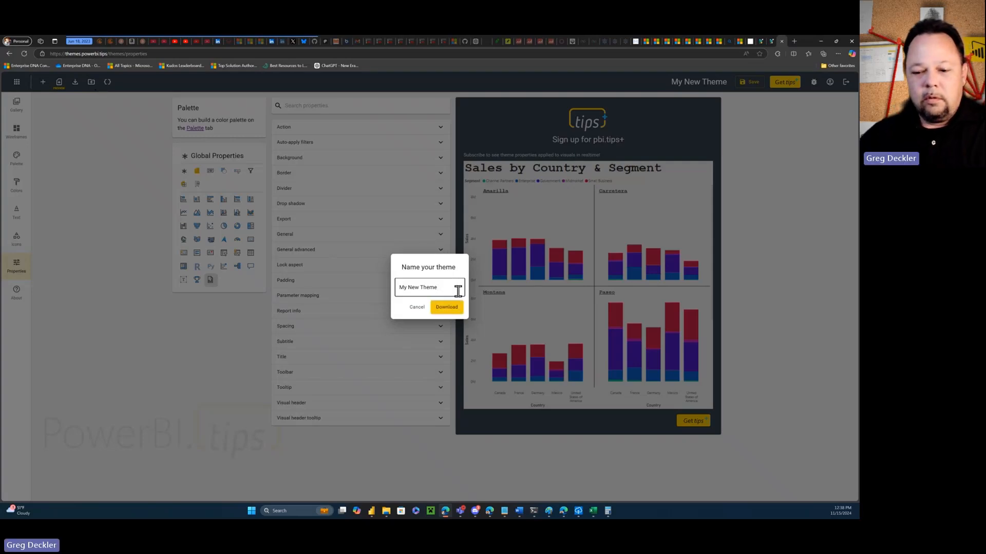
pyautogui.press('BackSpace')
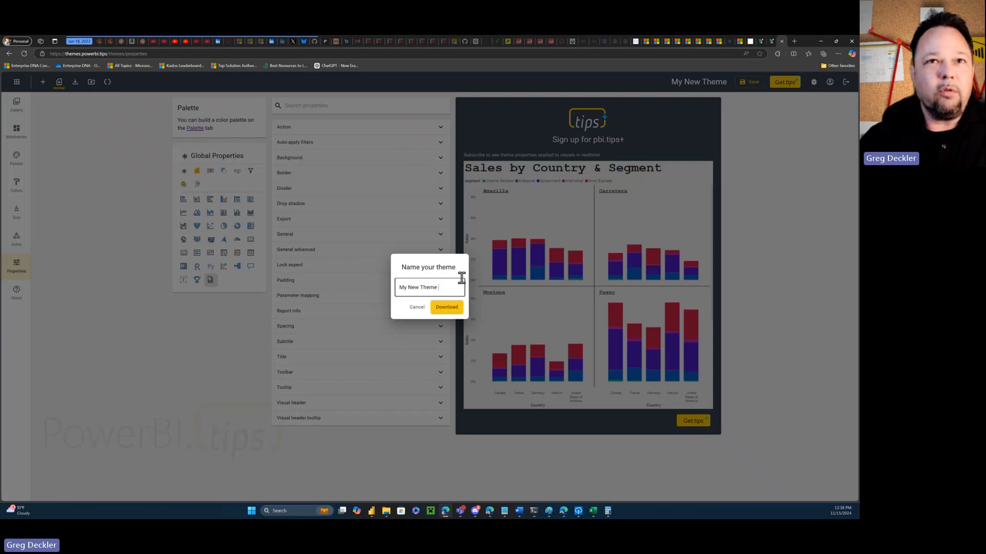
pyautogui.click(449, 306)
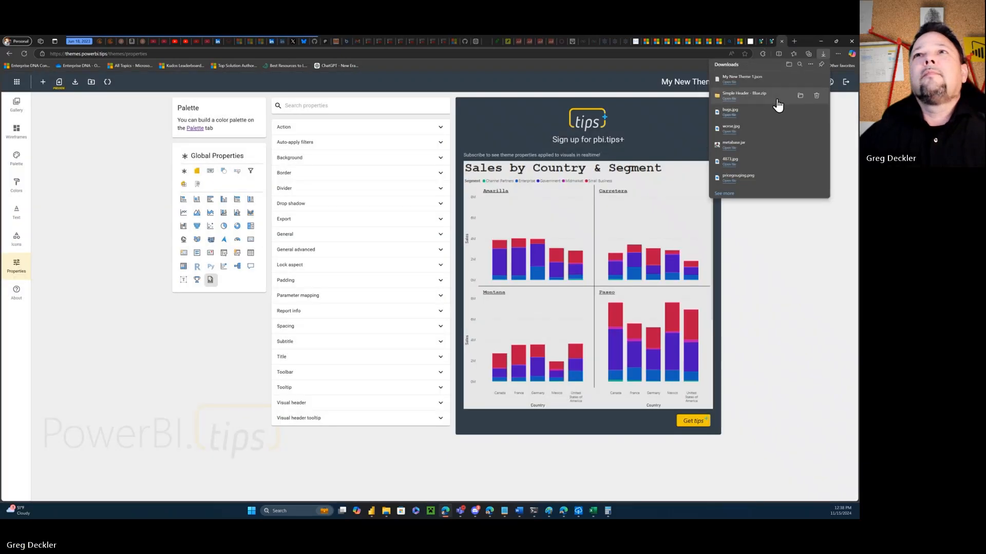
# - Show the downloaded My New Theme 1 JSON file in its folder and open it in Notepad, with the window brought into view
pyautogui.click(800, 79)
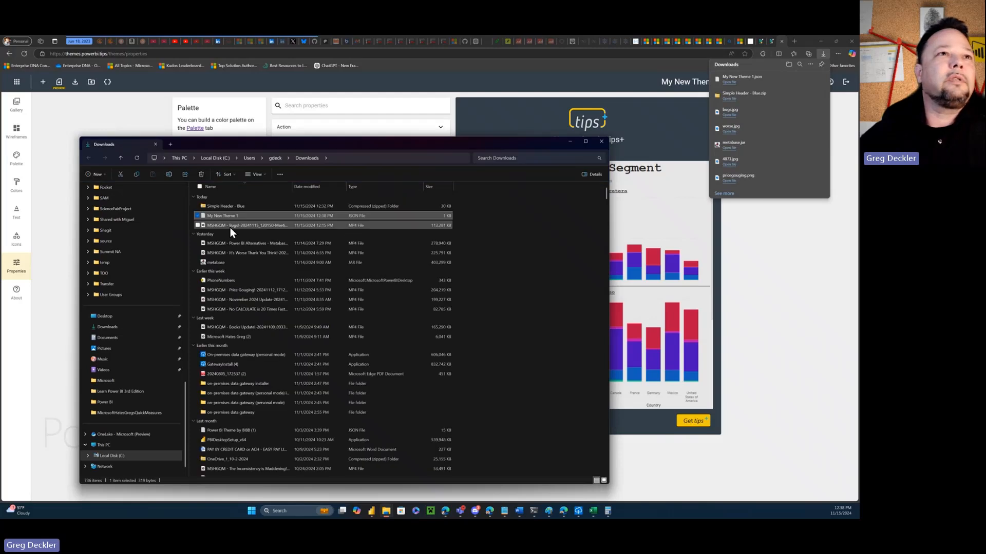
pyautogui.rightClick(229, 216)
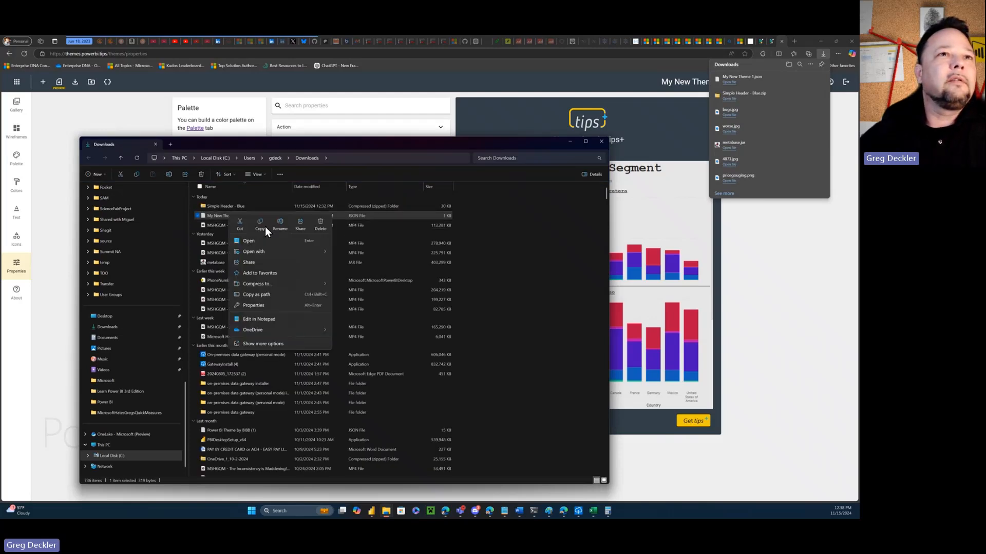
pyautogui.moveTo(275, 254)
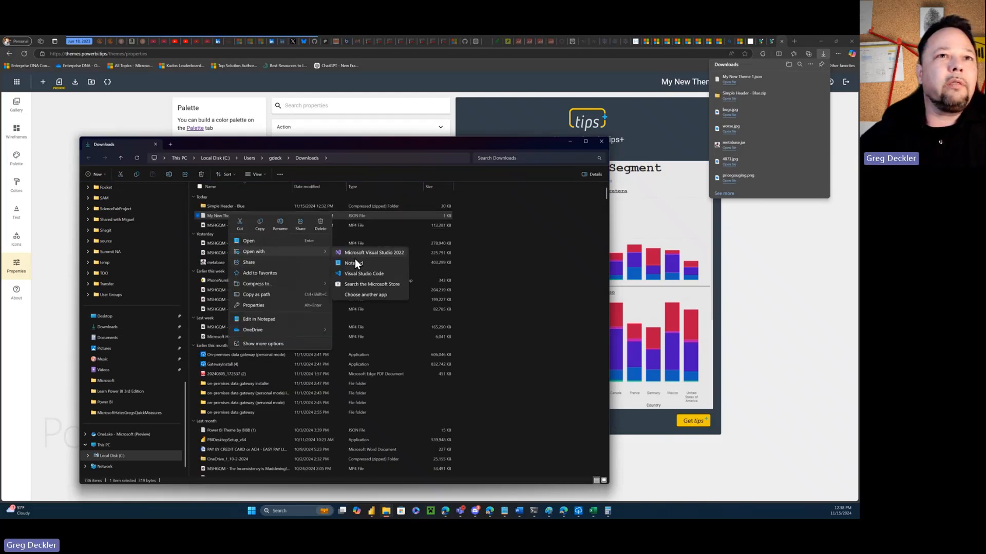
pyautogui.click(372, 263)
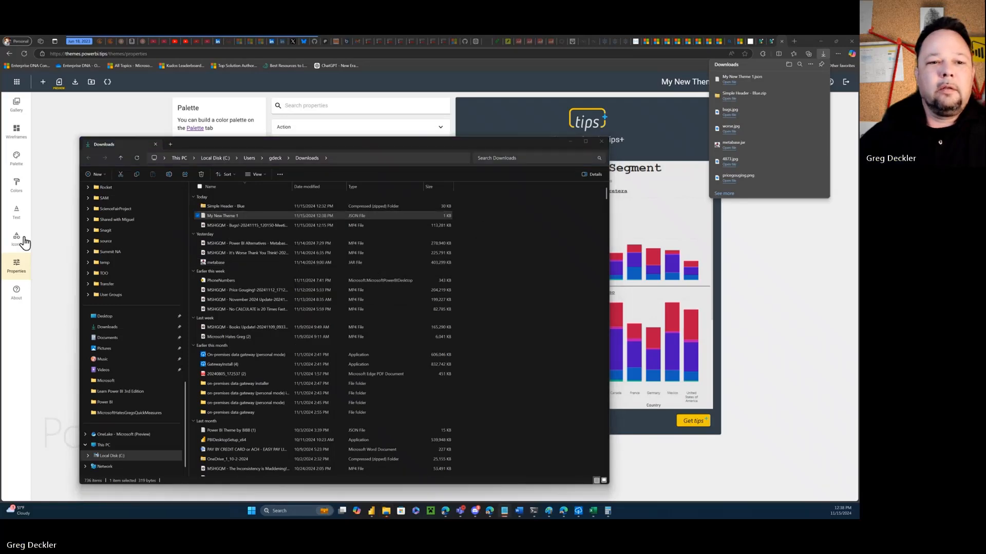
pyautogui.moveTo(1, 109); pyautogui.dragTo(728, 110)
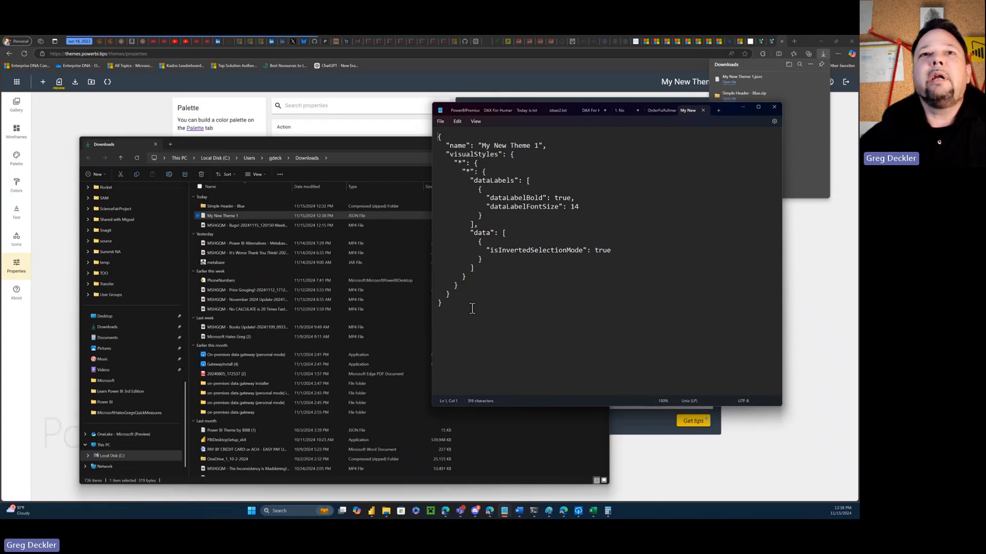
# - Examine the theme's JSON code, close the file and return to the theme generator
pyautogui.moveTo(447, 307); pyautogui.dragTo(735, 183)
pyautogui.click(440, 135)
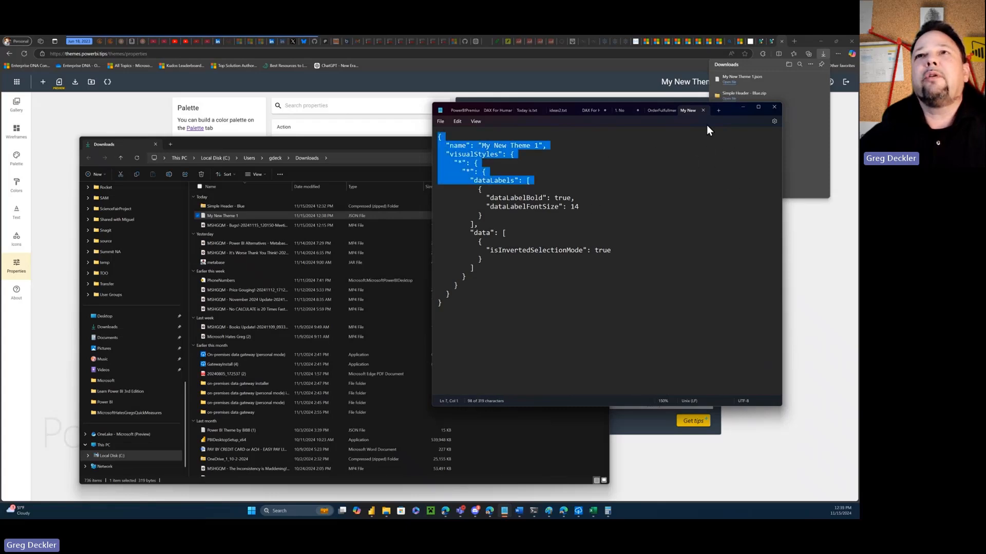
pyautogui.click(701, 110)
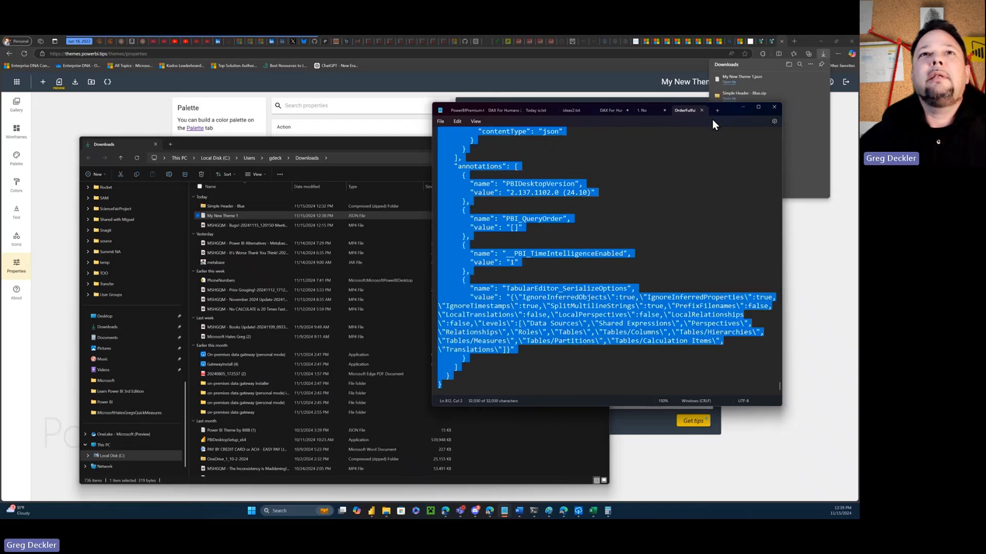
pyautogui.click(155, 111)
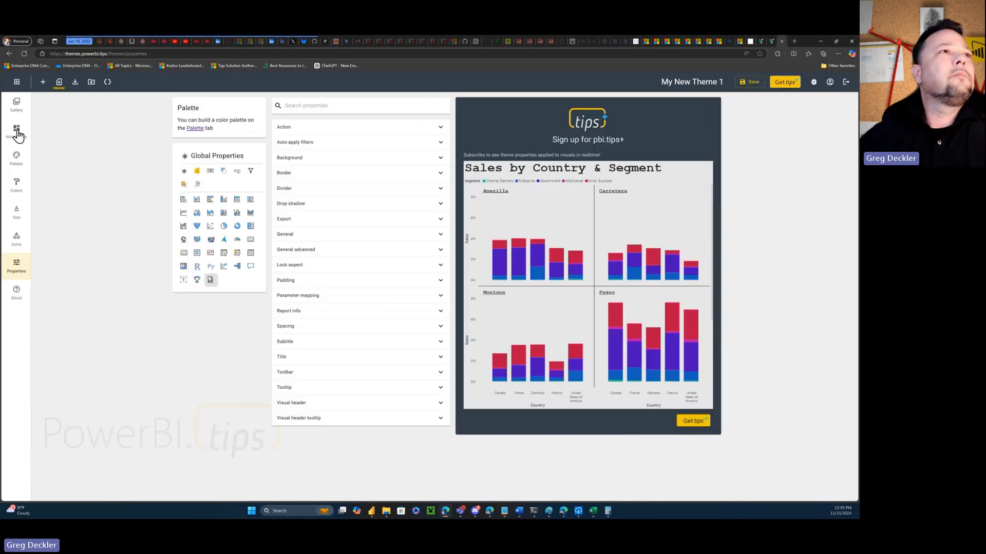
# - Add the analogous wheel colors 00D5FF, 007BFF, 0022FF, 3A00FF and 9700FF to the palette, try to save the theme and dismiss the premium offer
pyautogui.click(12, 158)
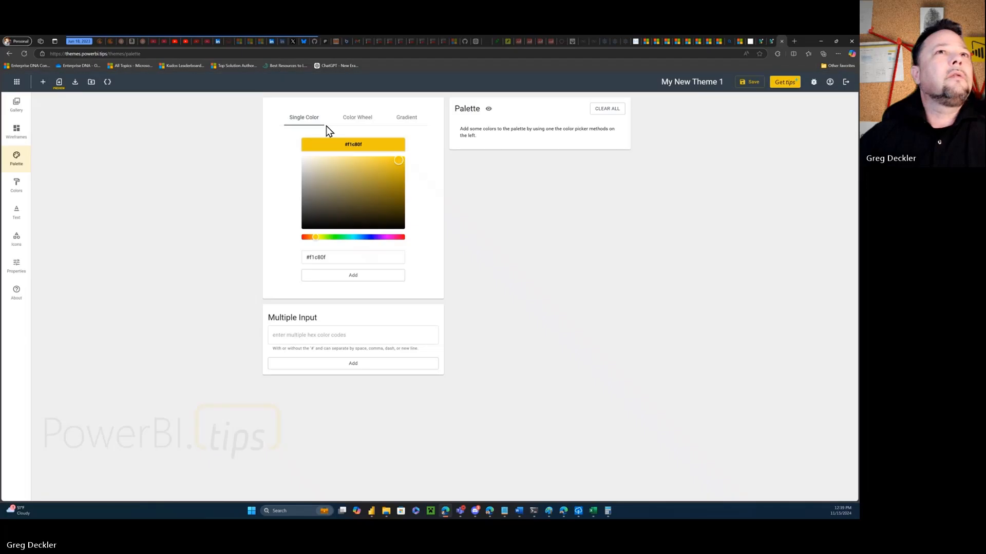
pyautogui.click(349, 121)
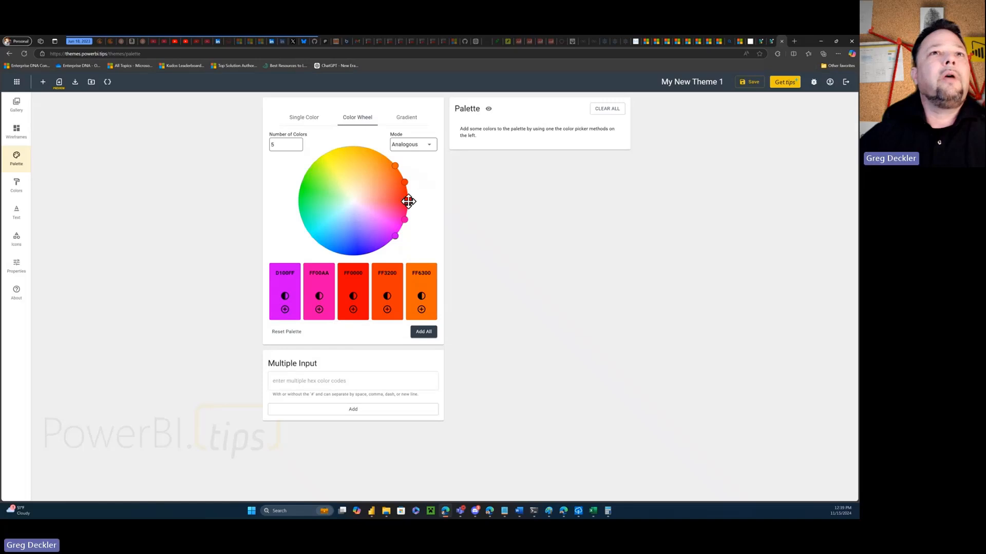
pyautogui.moveTo(406, 201); pyautogui.dragTo(350, 263)
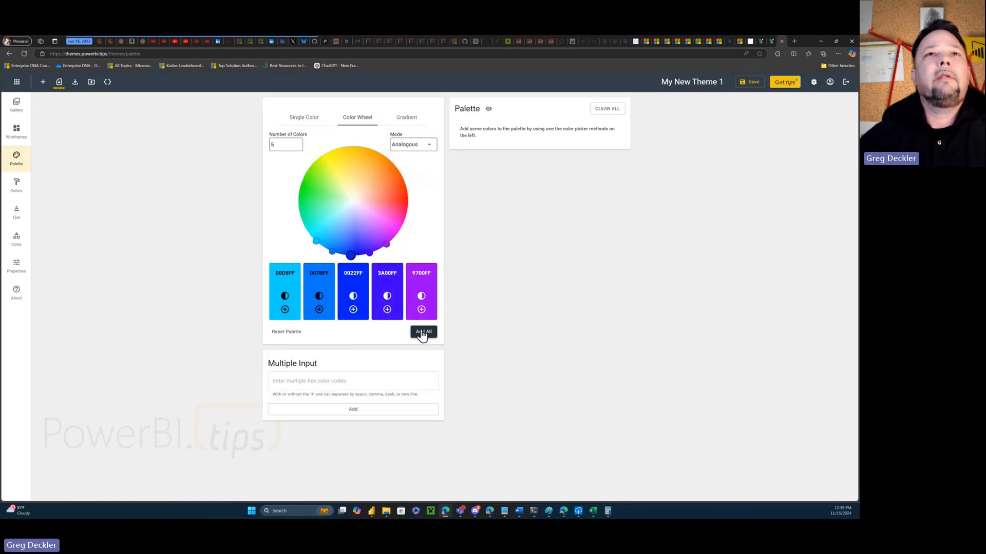
pyautogui.click(422, 332)
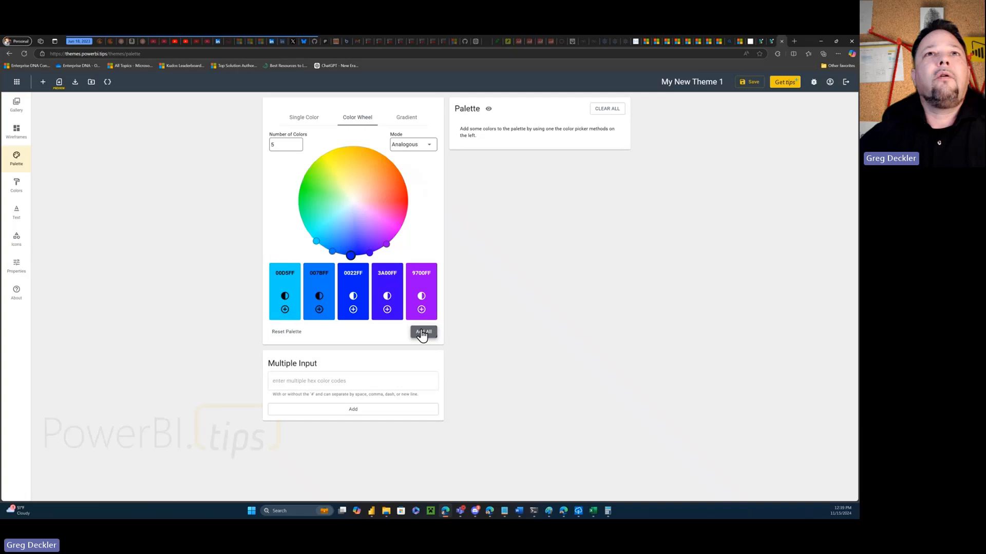
pyautogui.click(751, 84)
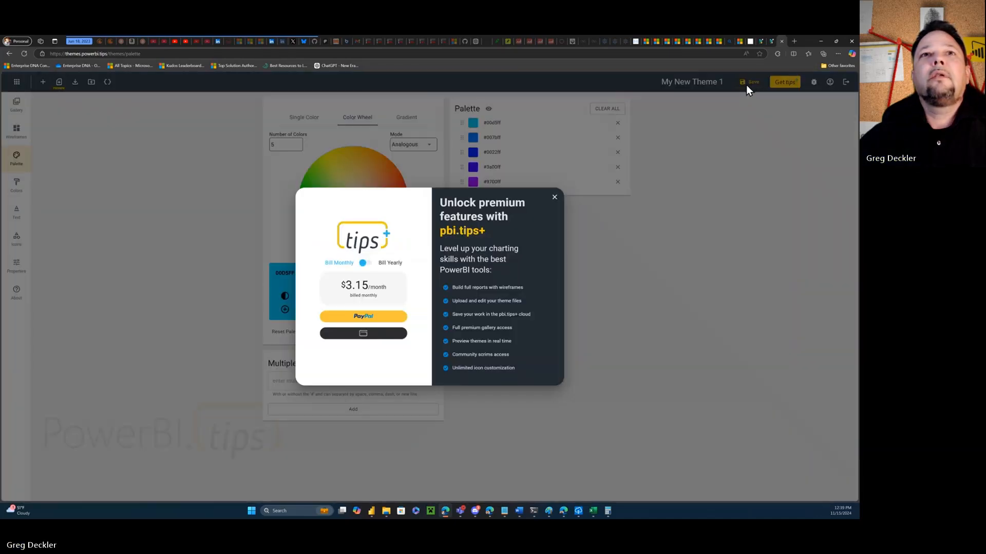
pyautogui.click(555, 199)
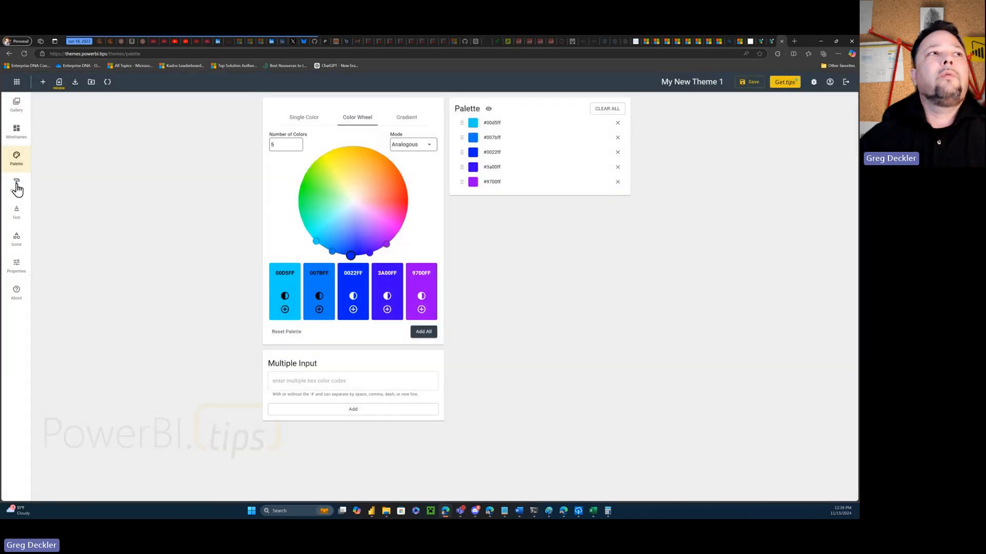
# - Turn on No tooltips in the theme's Action properties
pyautogui.click(16, 240)
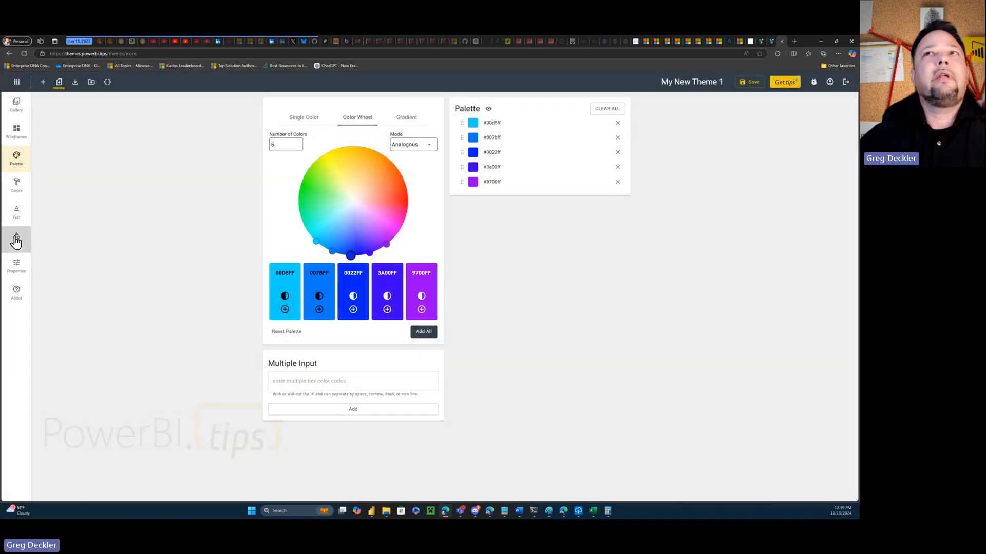
pyautogui.click(19, 266)
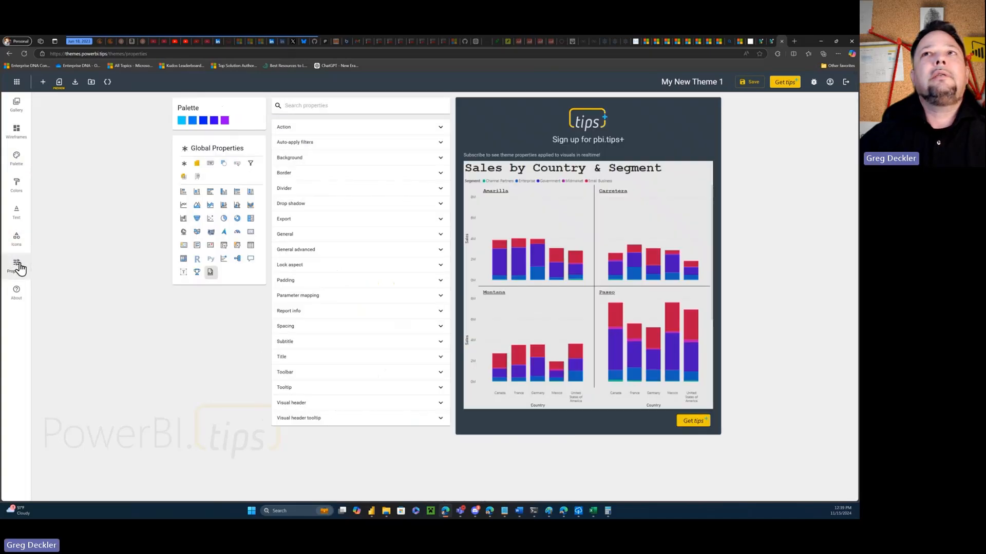
pyautogui.click(437, 128)
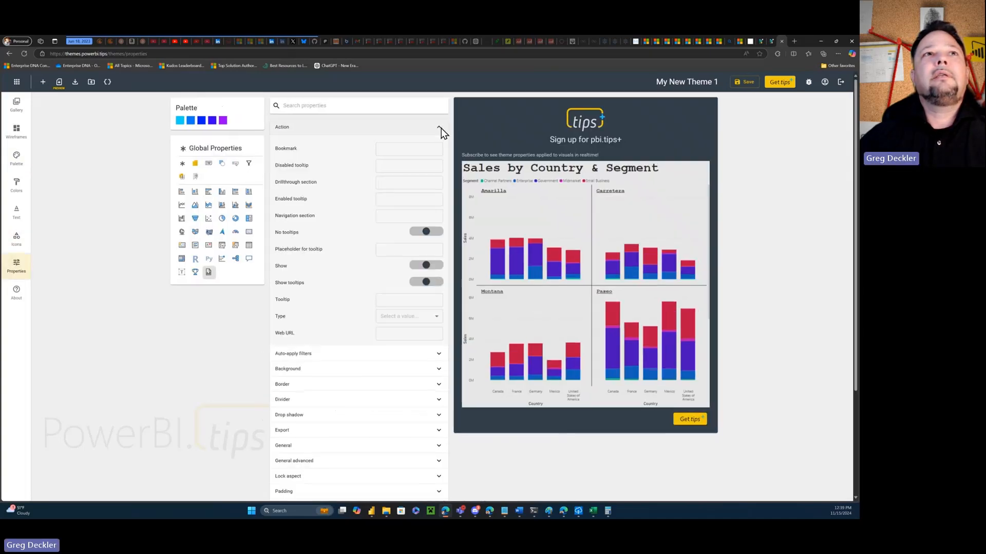
pyautogui.click(439, 232)
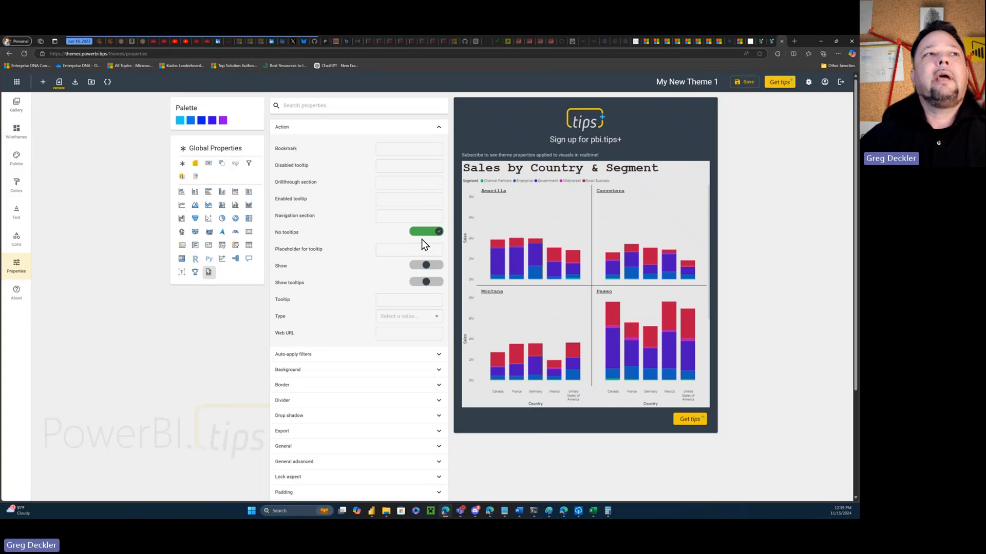
# - Set the theme's Secondary Background color to the palette blue 0022FF
pyautogui.click(17, 160)
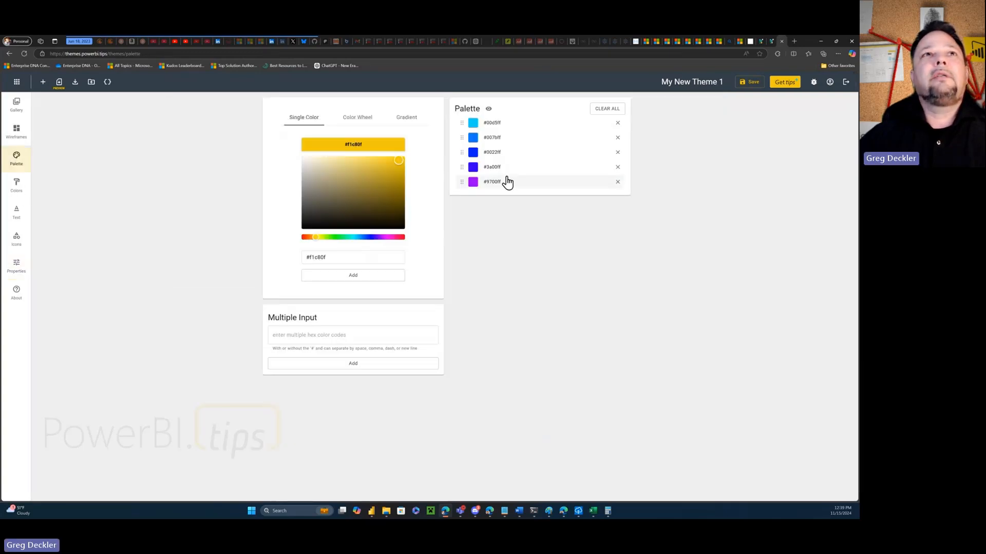
pyautogui.click(14, 186)
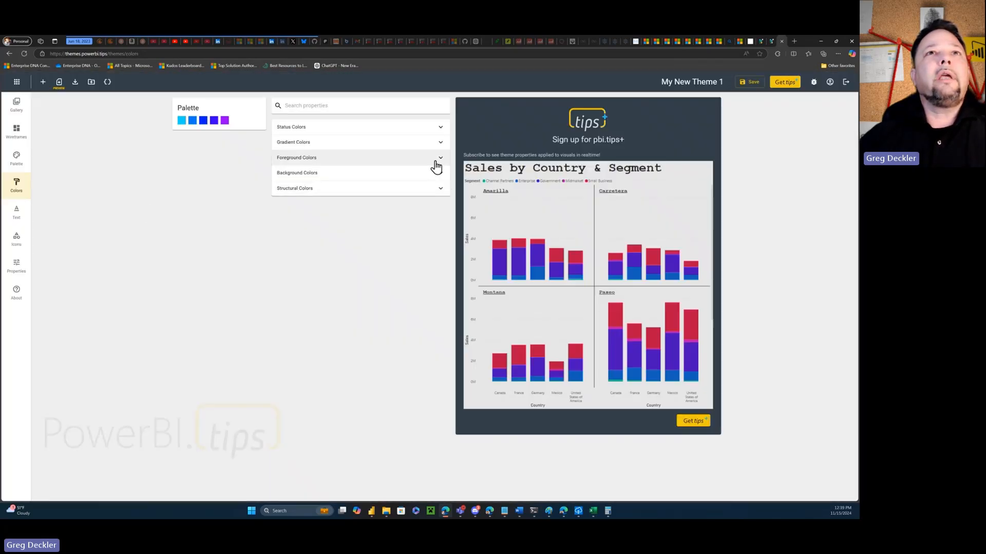
pyautogui.click(438, 145)
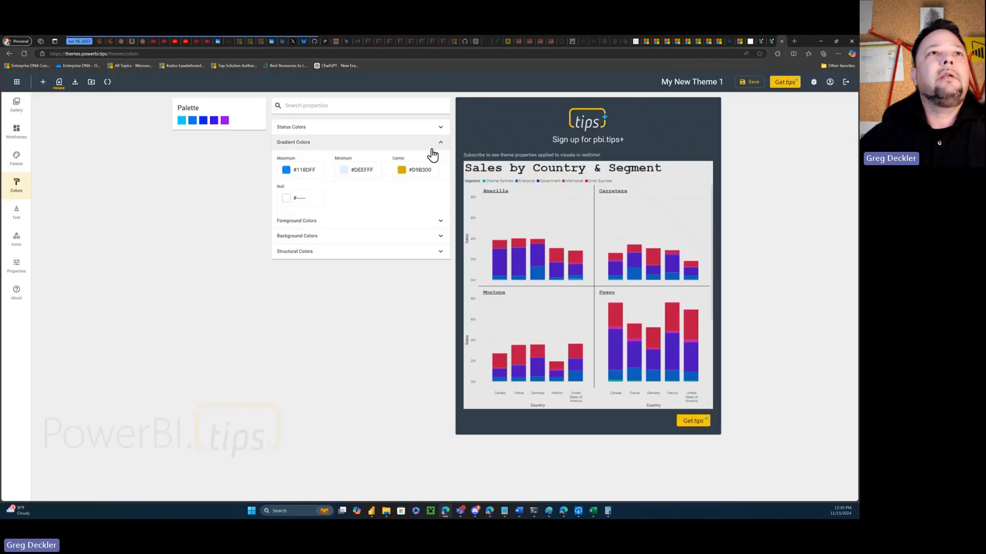
pyautogui.click(438, 241)
pyautogui.click(344, 265)
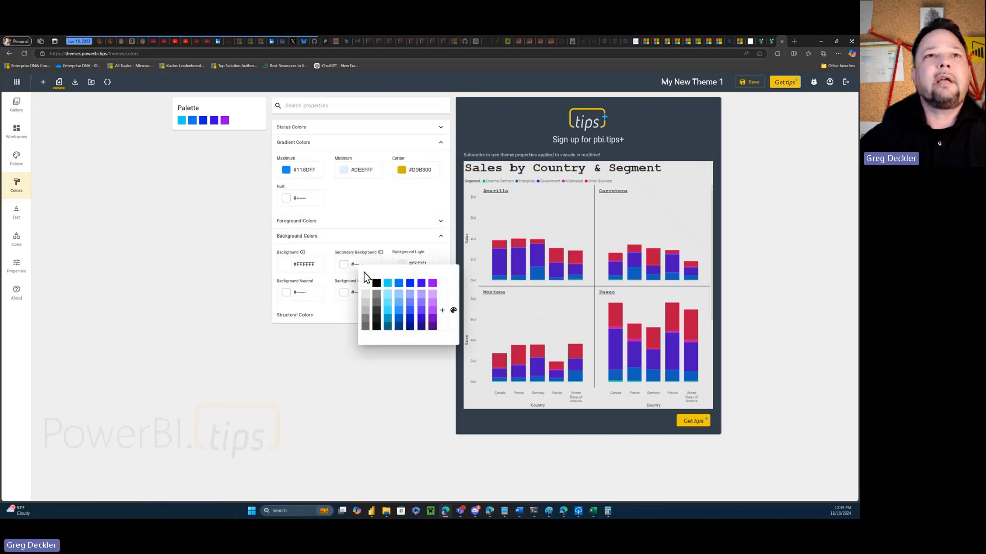
pyautogui.click(410, 283)
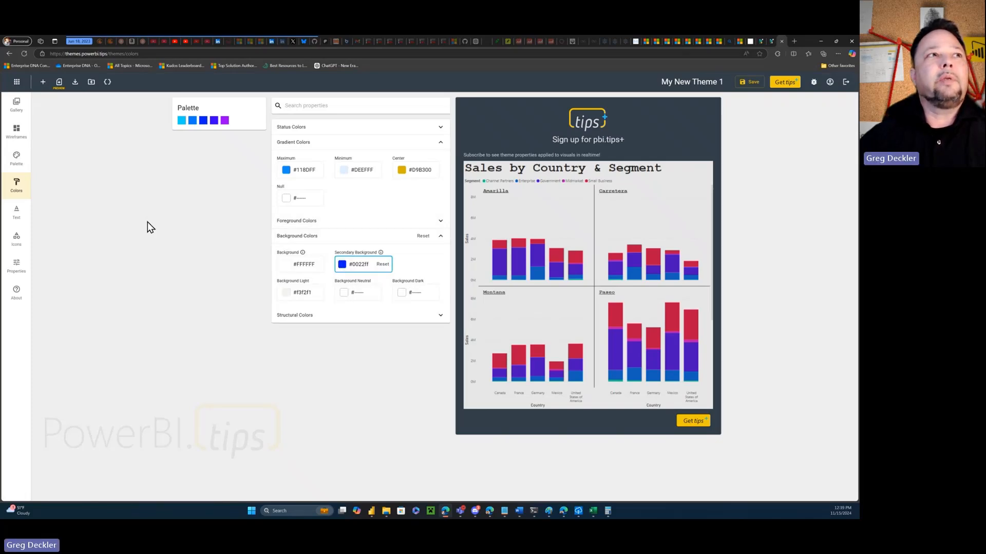
# - Give the Large title text class the palette color 007BFF and a font size of 39
pyautogui.click(17, 213)
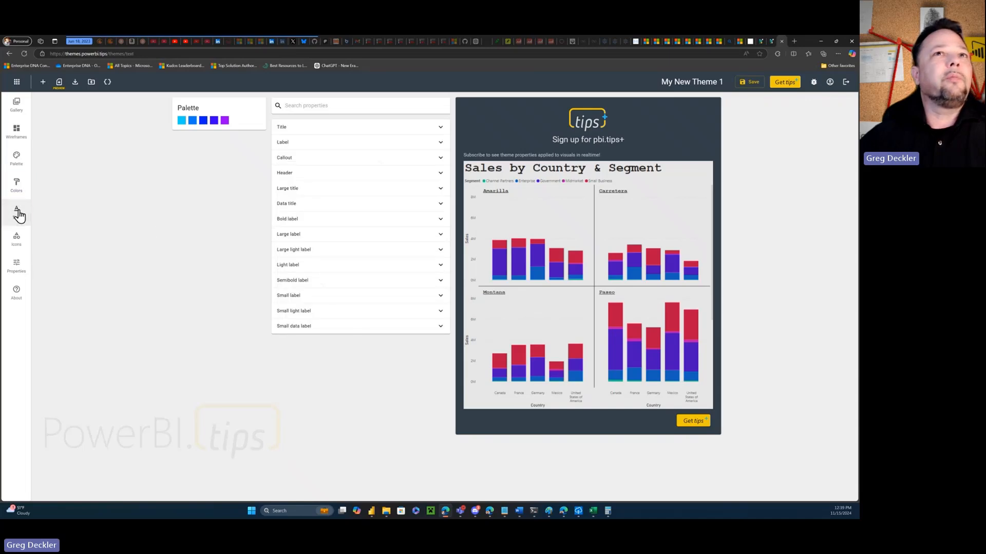
pyautogui.click(439, 190)
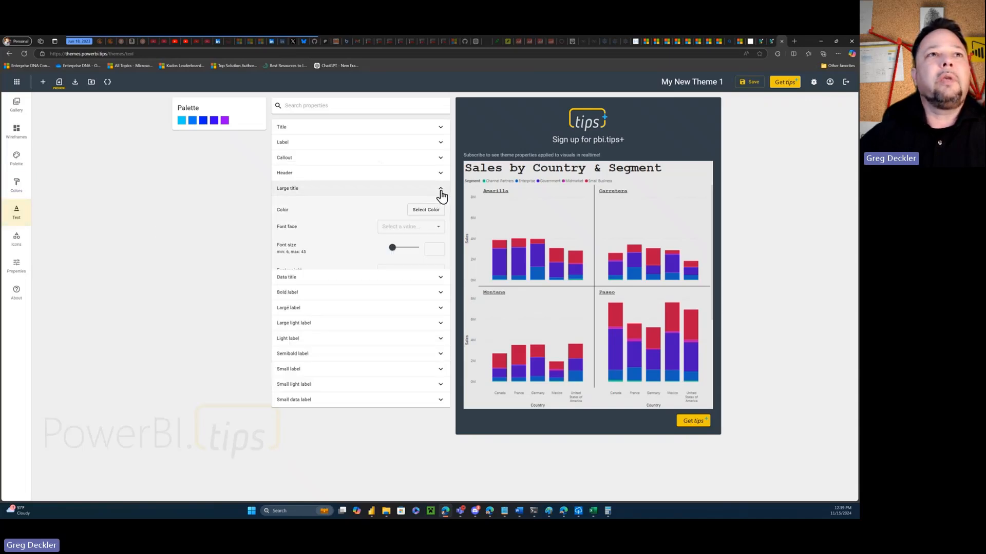
pyautogui.click(432, 220)
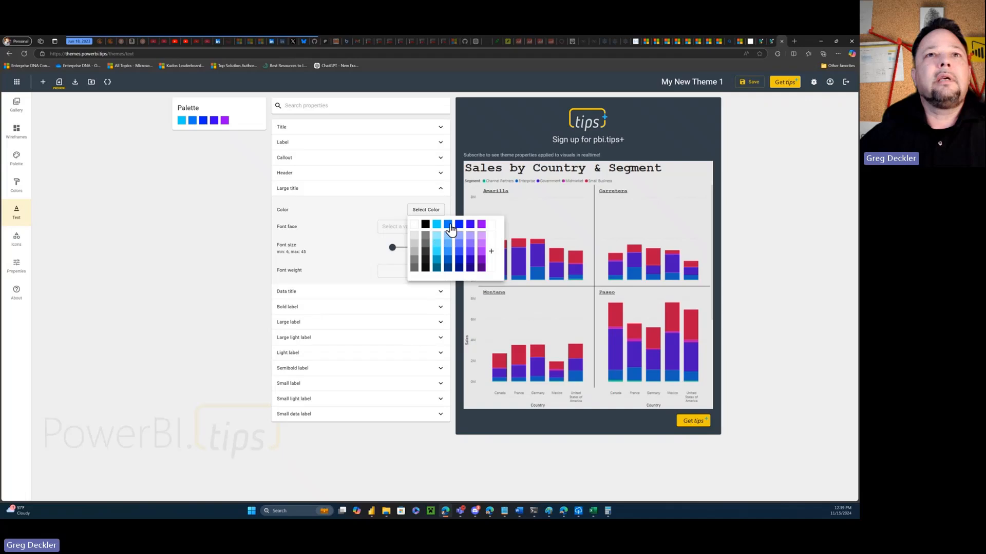
pyautogui.click(419, 246)
pyautogui.click(418, 247)
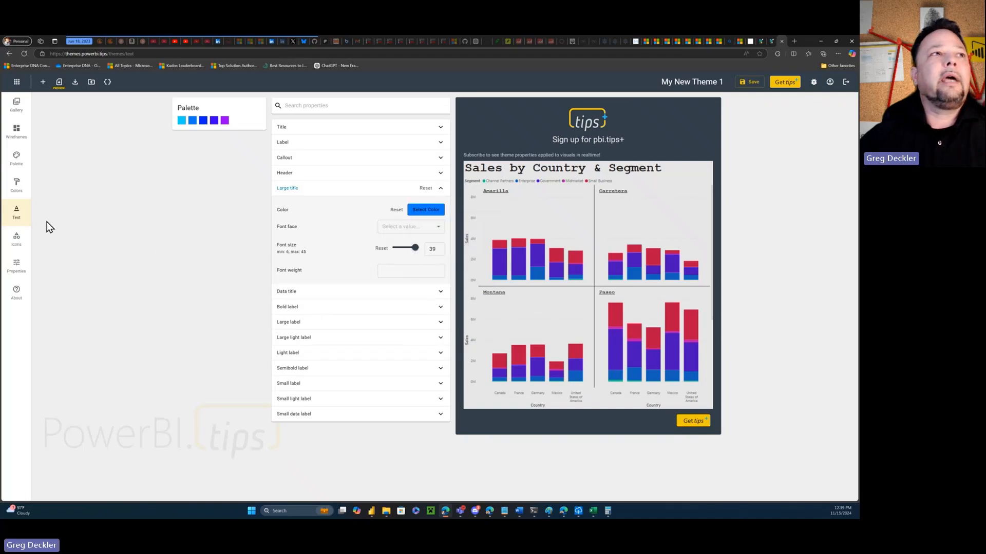
# - Download the theme as JSON, show My New Theme 1 (1) in its folder and open it in Notepad
pyautogui.click(16, 163)
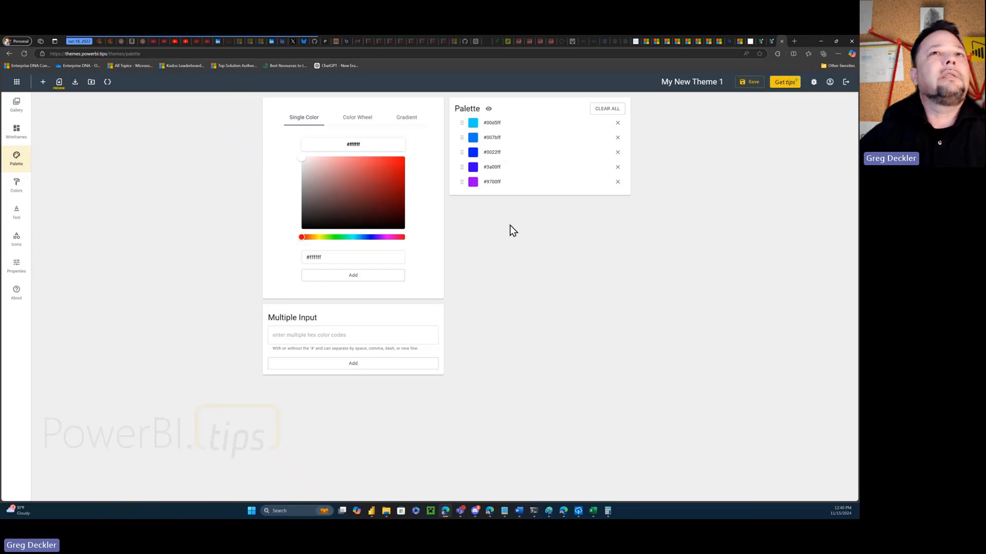
pyautogui.click(75, 83)
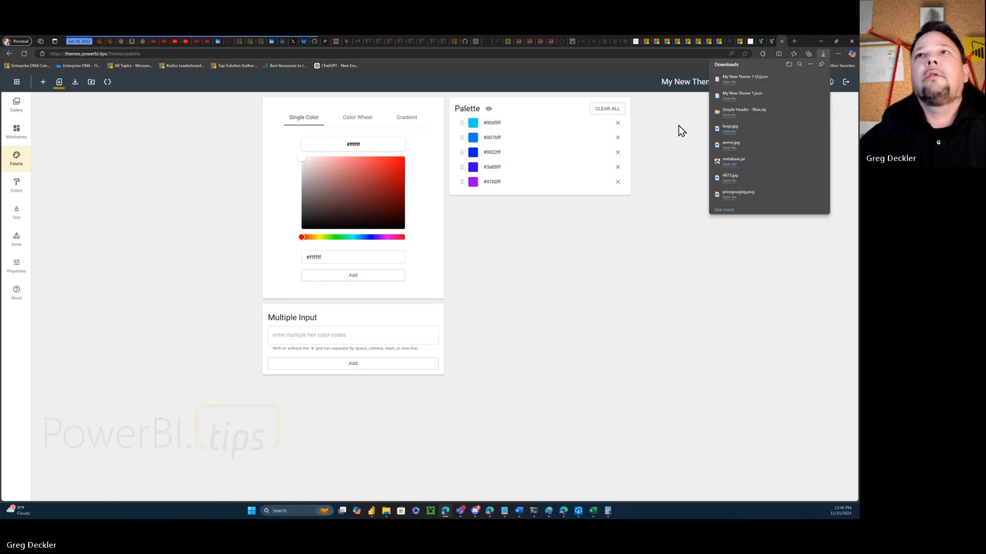
pyautogui.click(799, 80)
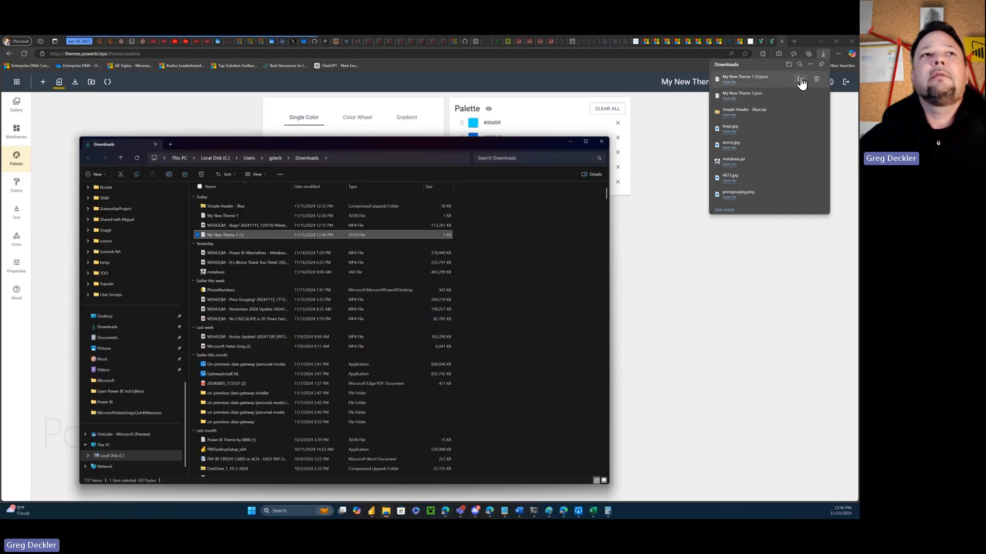
pyautogui.rightClick(241, 235)
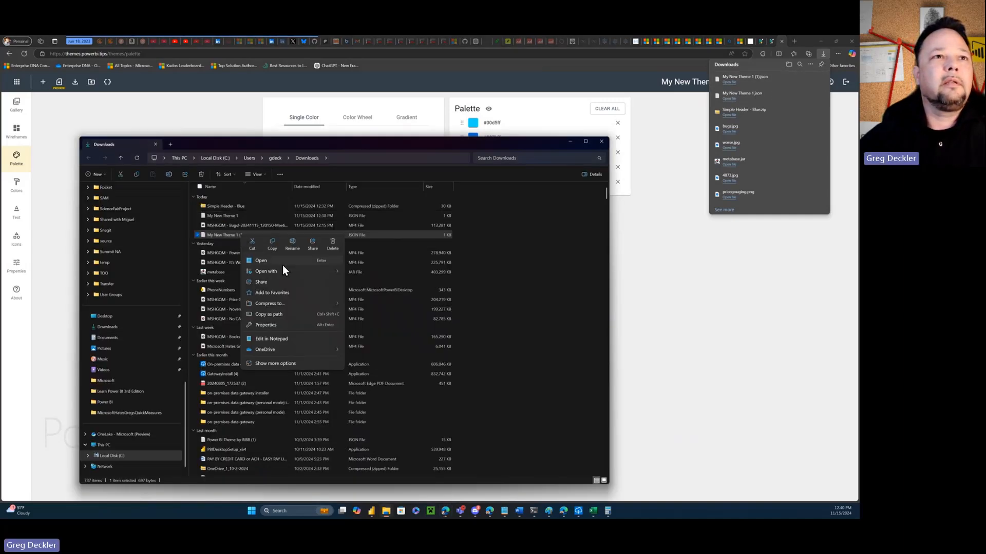
pyautogui.moveTo(295, 270)
pyautogui.click(384, 283)
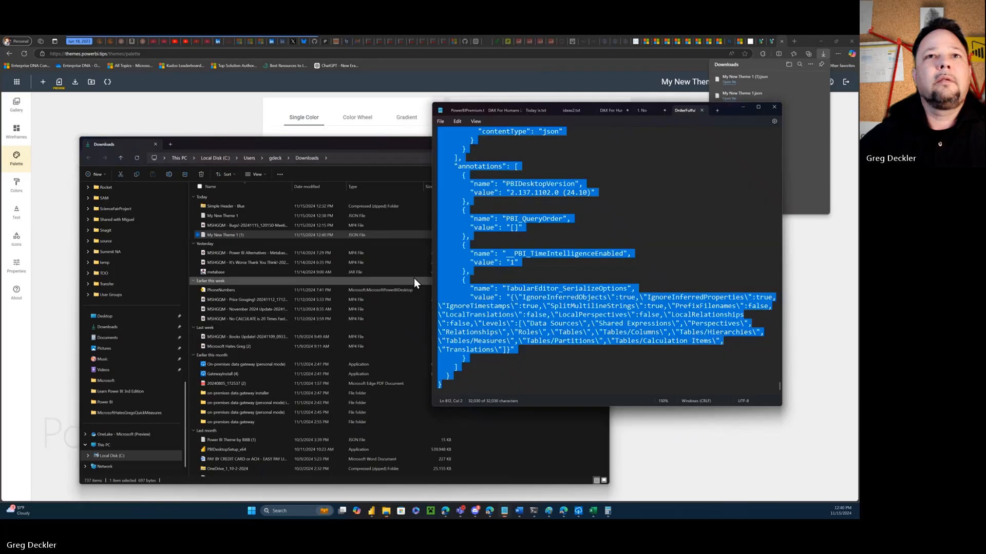
# - Examine the downloaded theme's JSON code for the new color and text settings, close the file and return to the theme generator
pyautogui.scroll(-5, 566, 222)
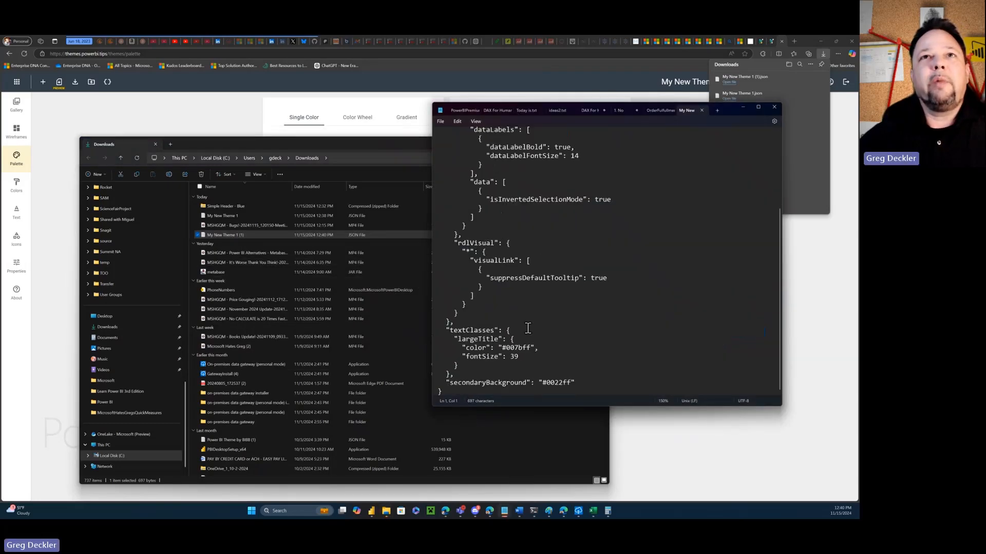
pyautogui.scroll(5, 533, 277)
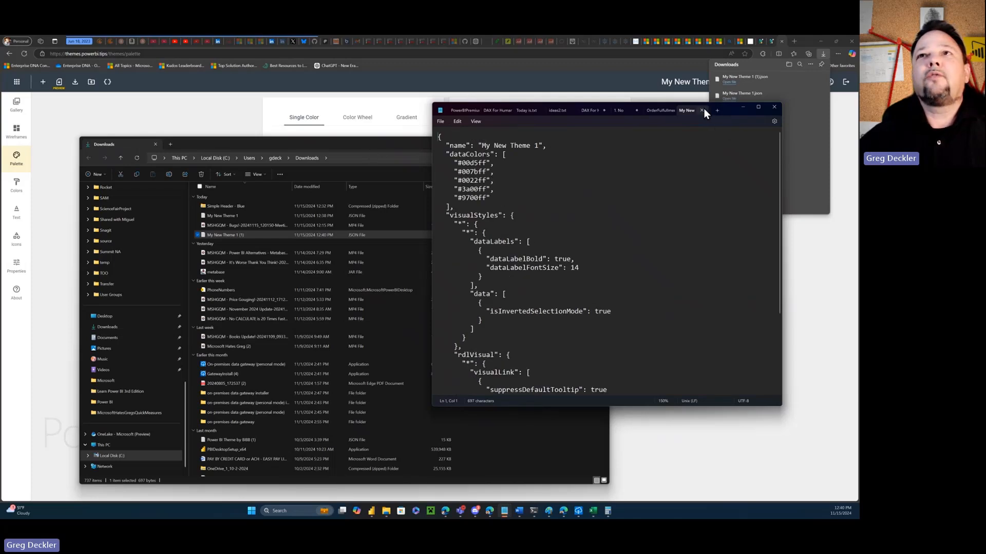
pyautogui.hotkey('ctrl', 'a')
pyautogui.click(171, 114)
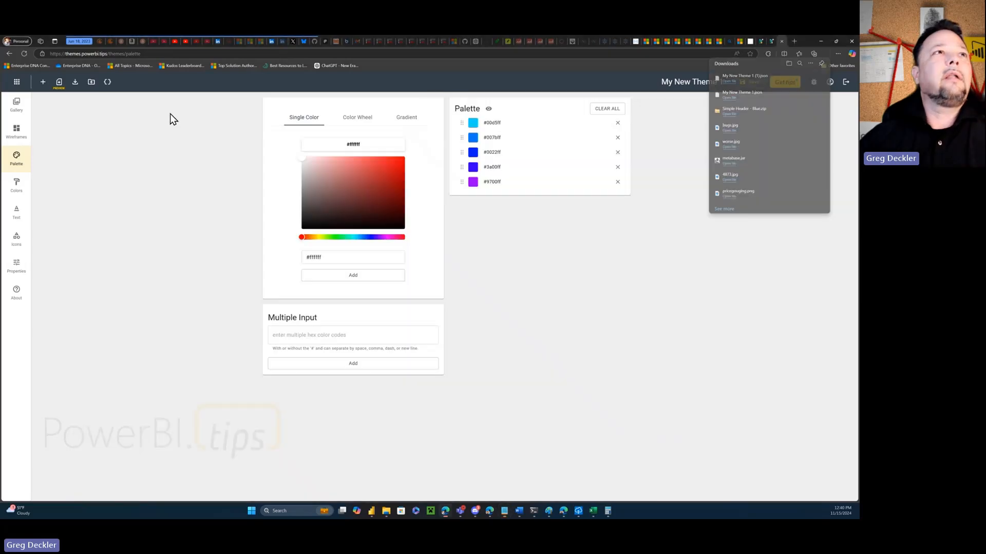
# - Try the generator's folder and code view features, dismissing the premium offer each time
pyautogui.click(91, 83)
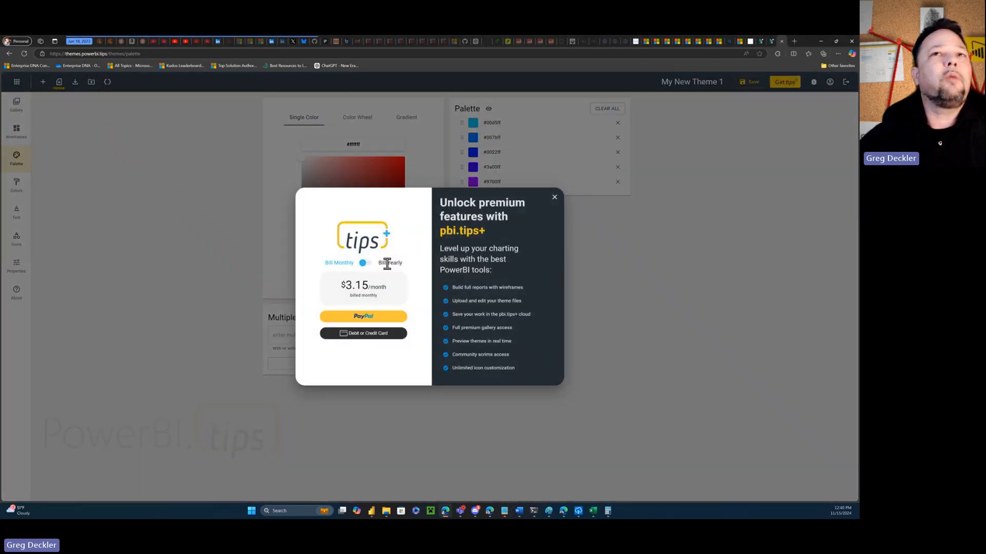
pyautogui.click(554, 197)
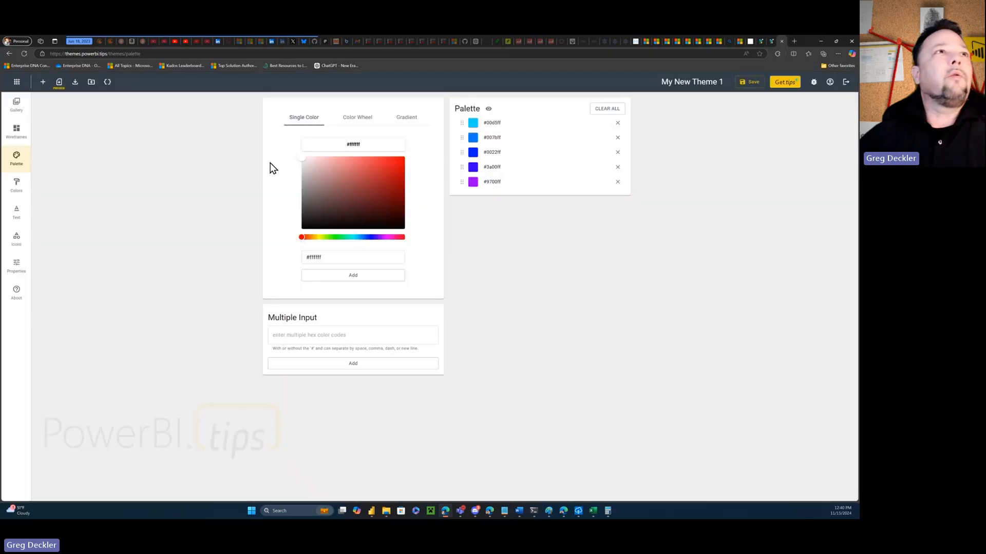
pyautogui.click(107, 83)
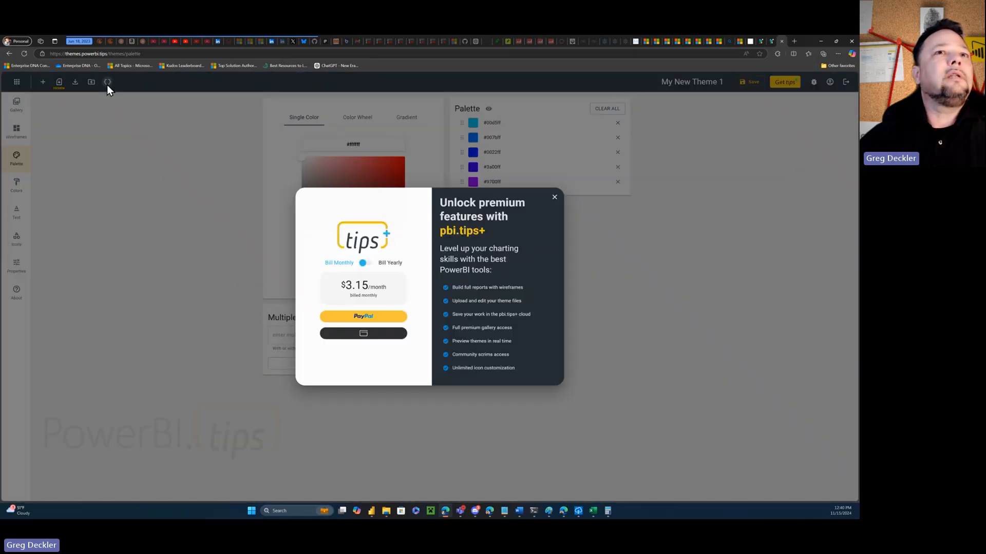
pyautogui.click(554, 198)
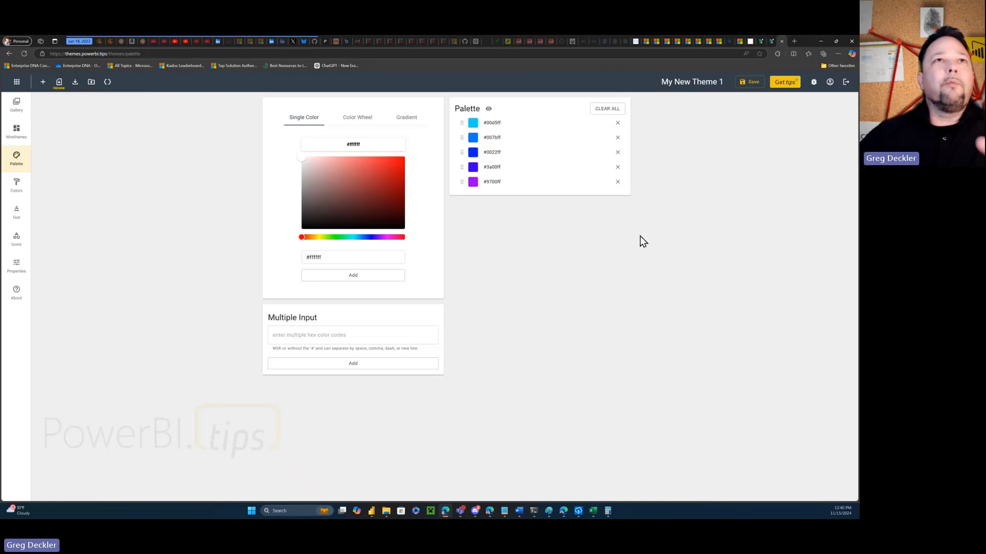
# - Look through the theme's Global Properties and compare them with the Page properties
pyautogui.click(16, 212)
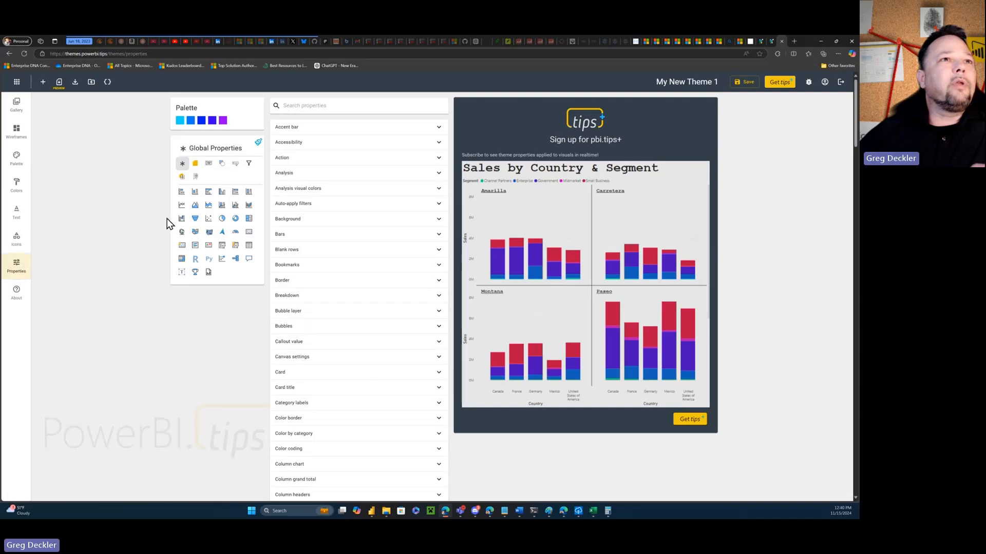
pyautogui.scroll(-15, 381, 182)
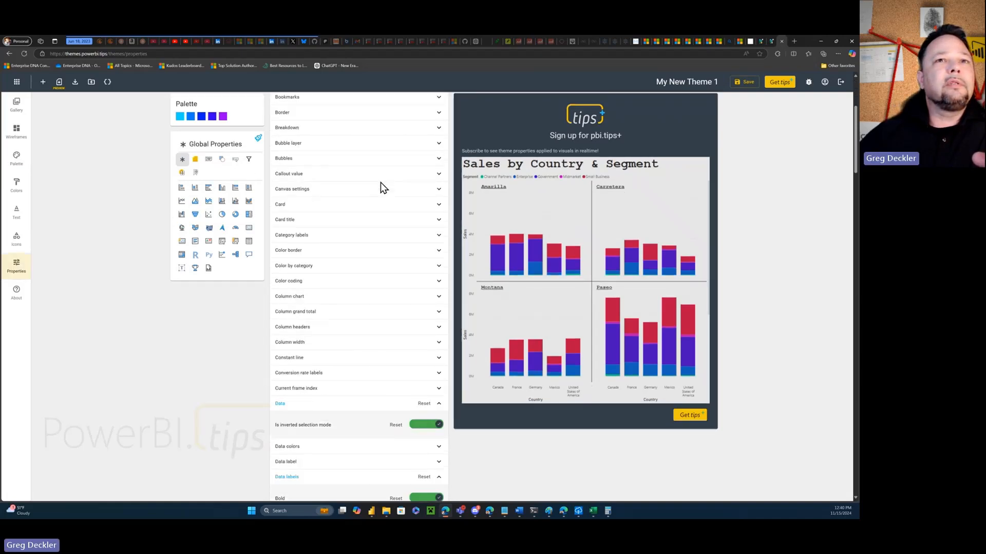
pyautogui.scroll(-10, 381, 183)
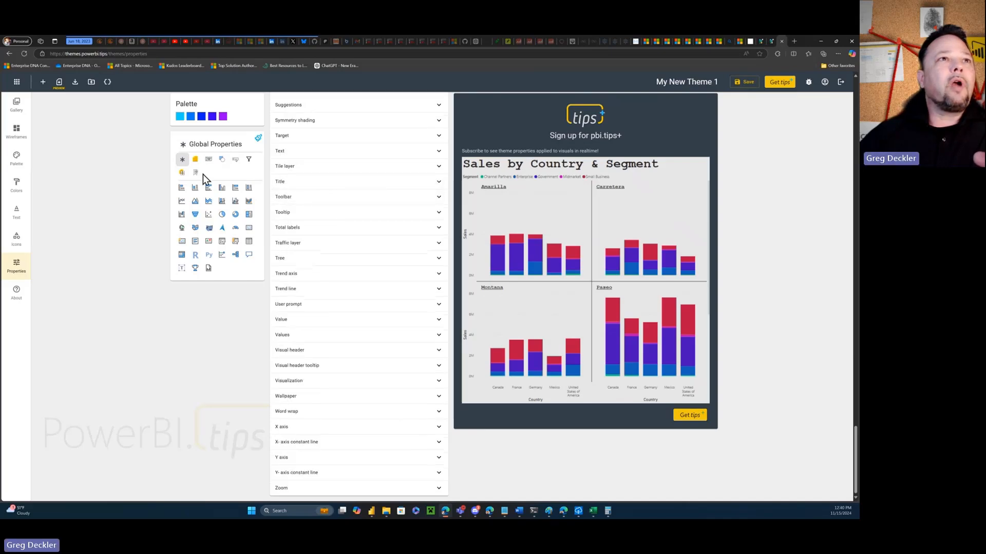
pyautogui.click(195, 160)
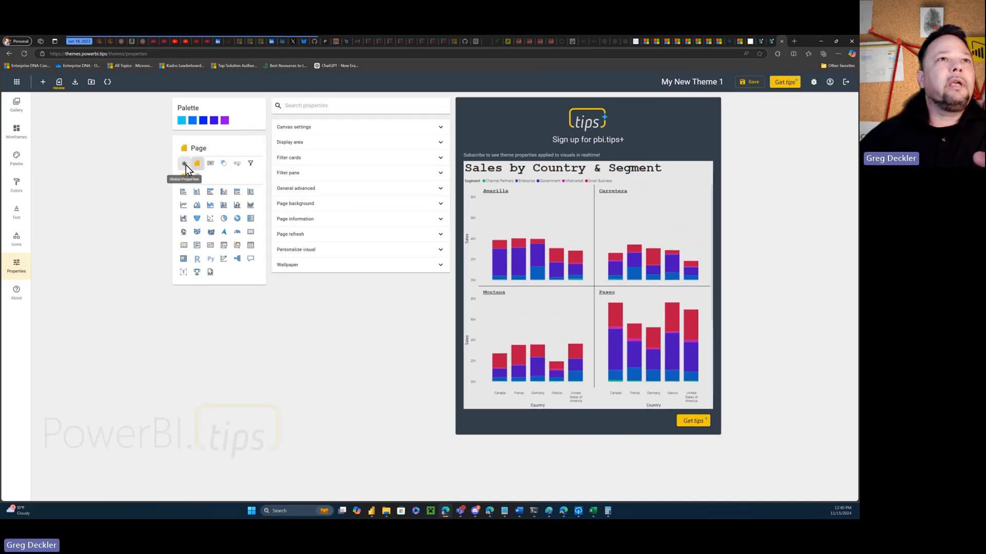
pyautogui.click(183, 161)
pyautogui.scroll(-8, 405, 189)
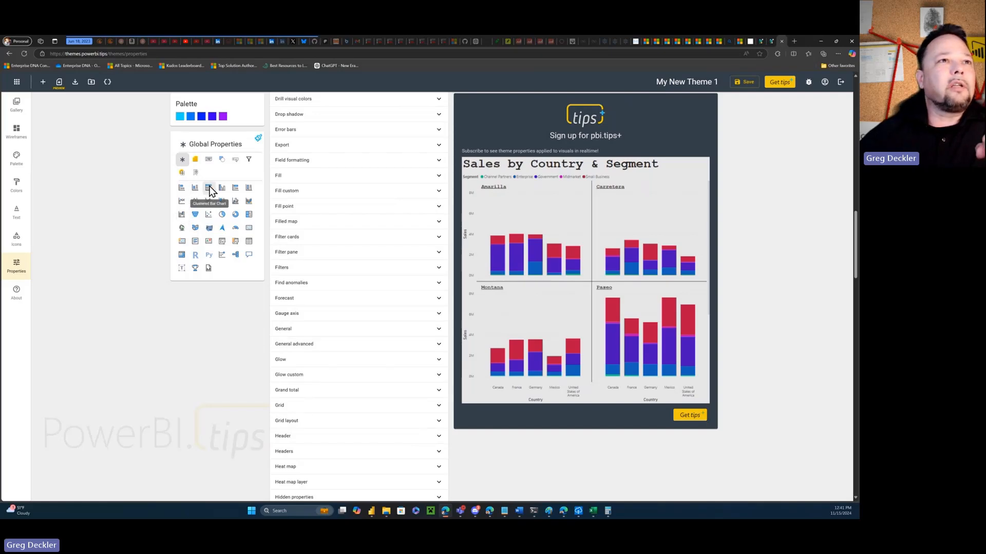
# - Review the property groups available for the Scatter Chart visual, briefly expanding Legend
pyautogui.click(210, 214)
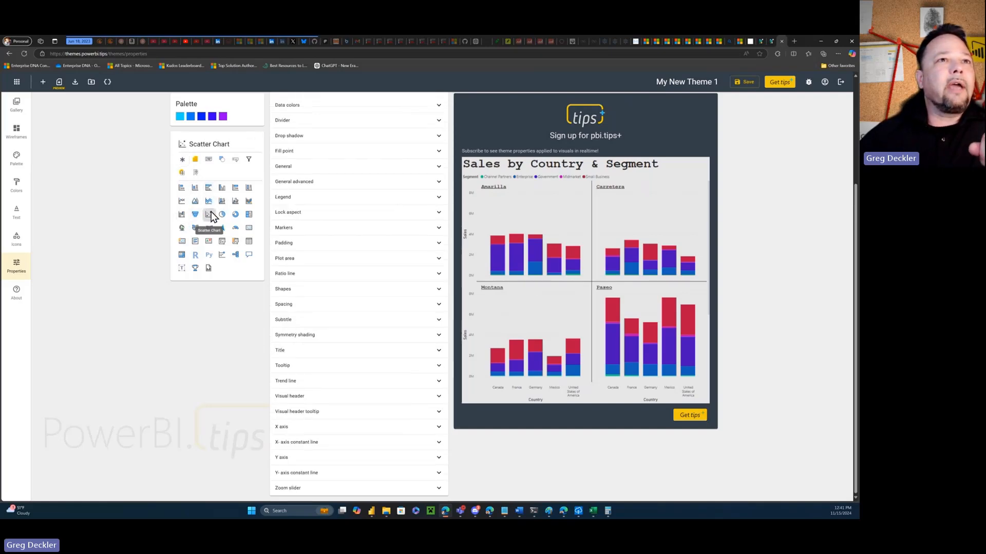
pyautogui.click(439, 199)
pyautogui.click(439, 200)
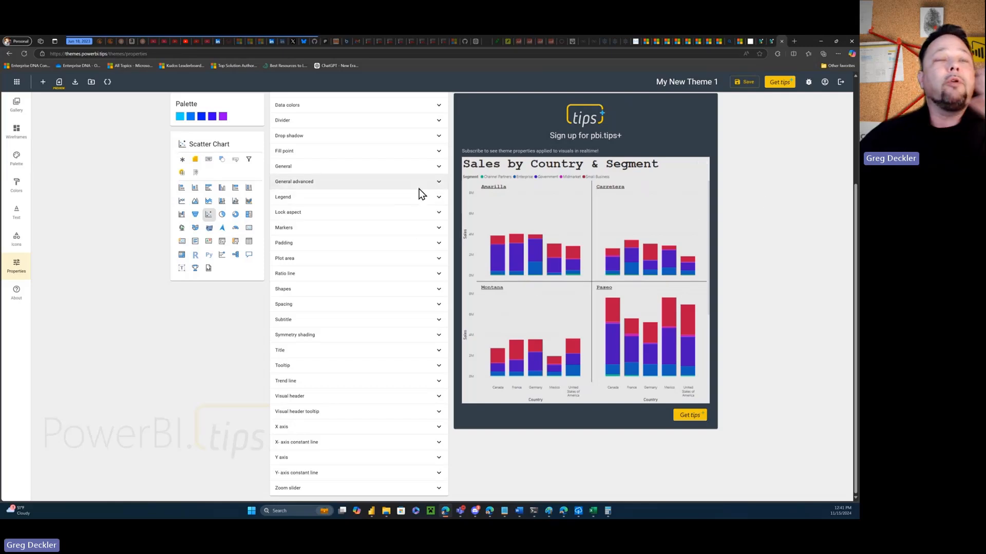
pyautogui.scroll(3, 418, 189)
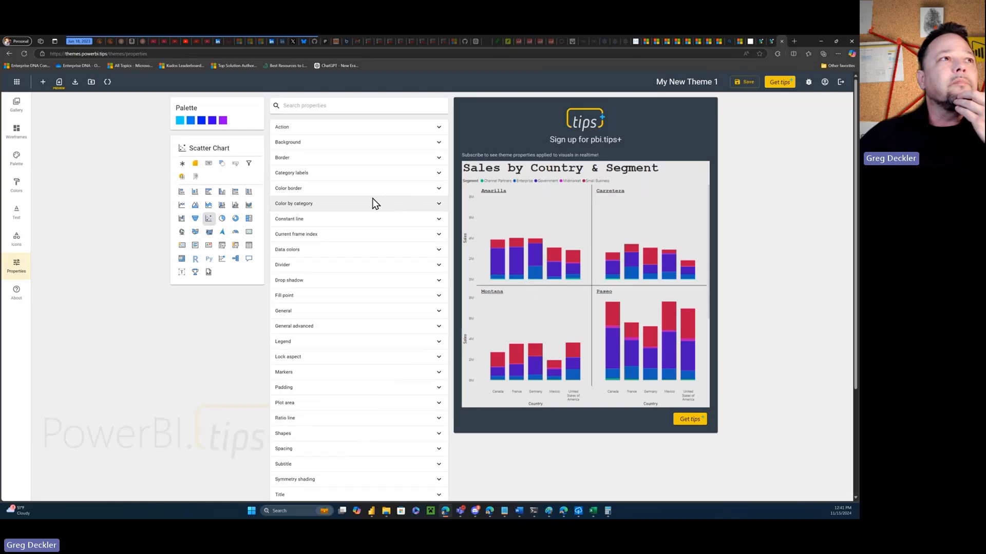
# - Compare the palette's Color Wheel and Gradient generators, shifting the analogous wheel colors along the way
pyautogui.click(17, 158)
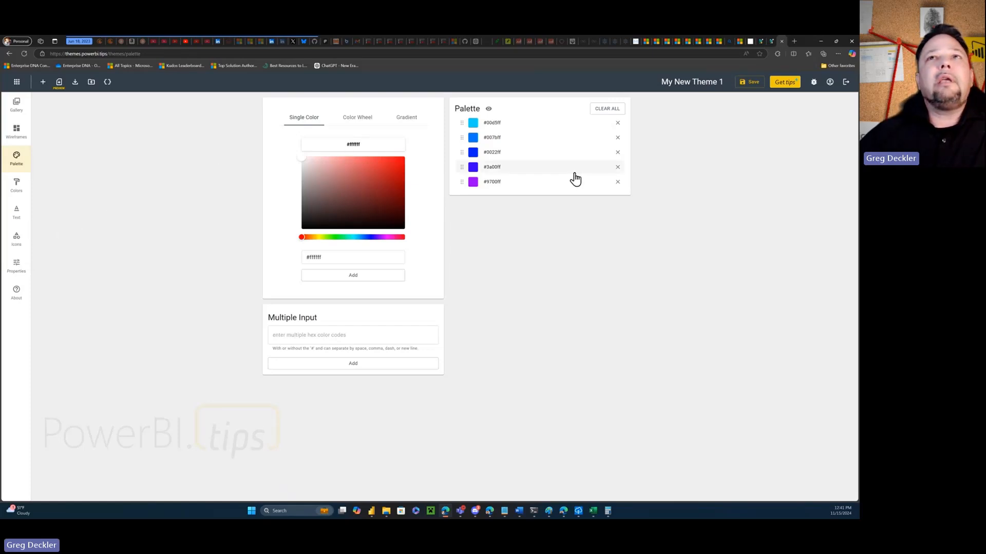
pyautogui.click(358, 119)
pyautogui.moveTo(395, 167); pyautogui.dragTo(357, 178)
pyautogui.click(406, 123)
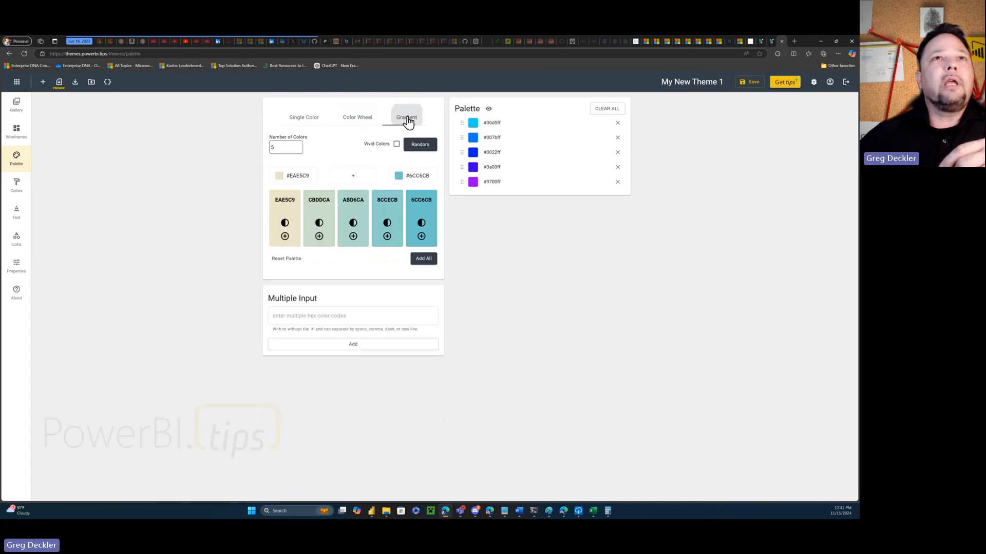
pyautogui.click(367, 121)
# - Try the color wheel's Monochromatic mode with a pale blue base color and switch the mode to Complementary
pyautogui.click(427, 146)
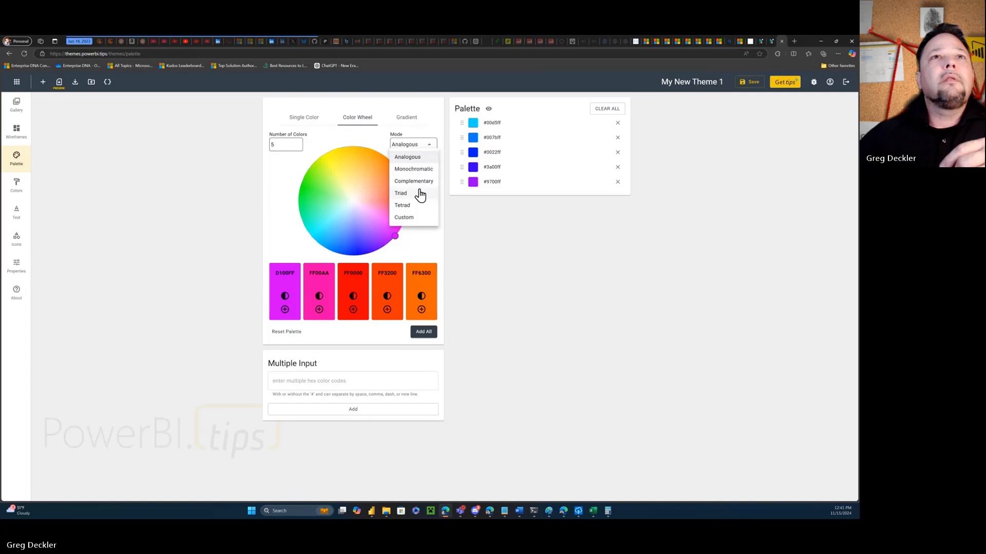
pyautogui.click(423, 169)
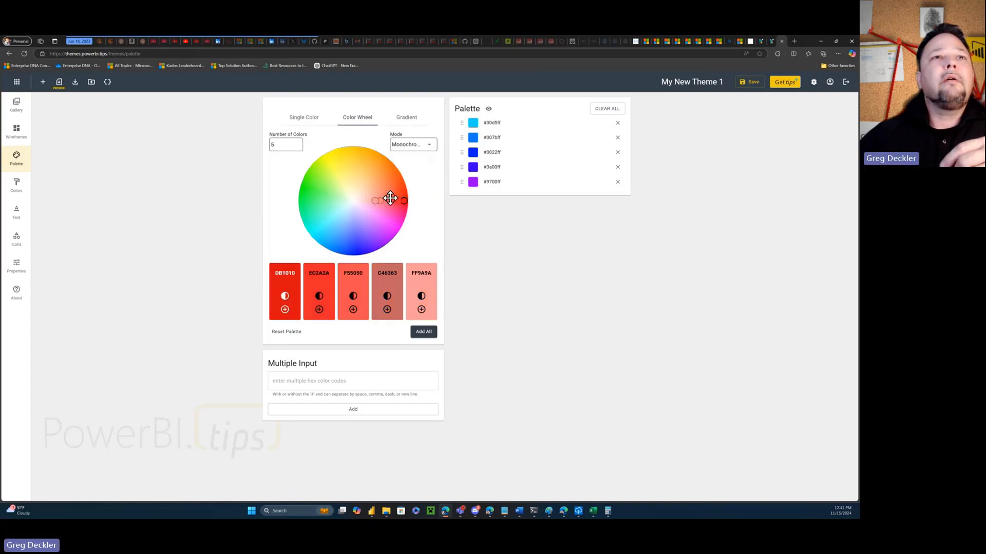
pyautogui.moveTo(405, 200); pyautogui.dragTo(352, 210)
pyautogui.click(423, 148)
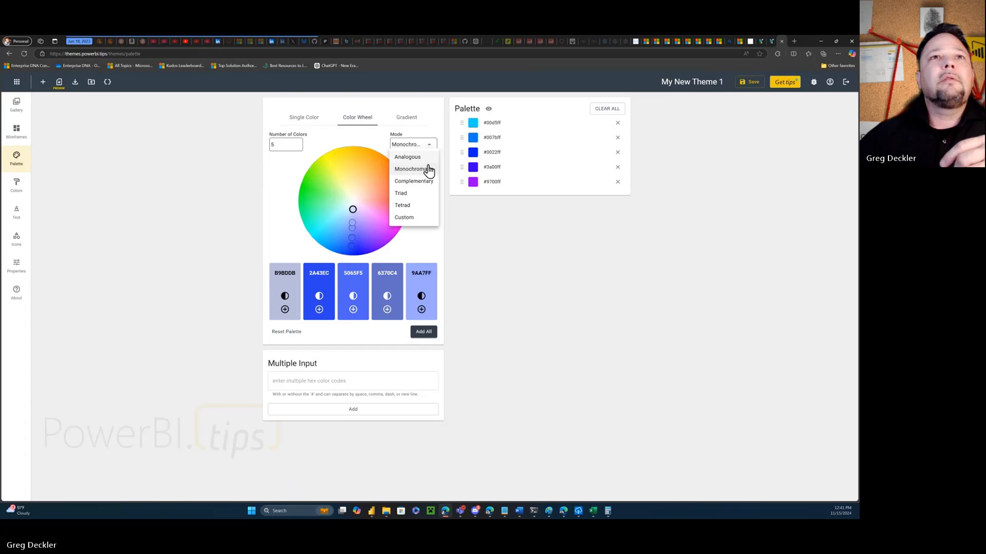
pyautogui.click(418, 188)
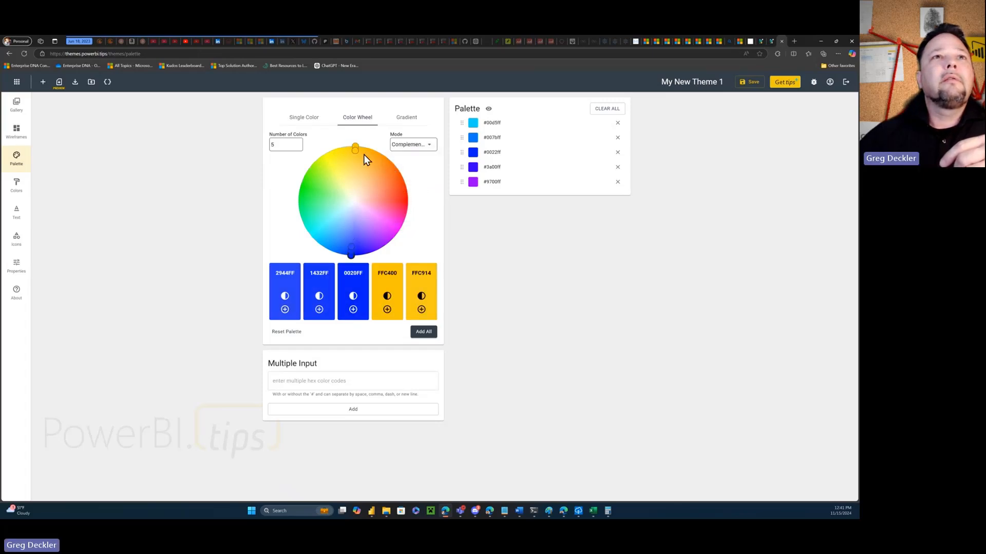
# - Shift the wheel's complementary colors to greens and pinkish reds, and try Triad mode with magenta, orange and teal colors
pyautogui.moveTo(354, 150); pyautogui.dragTo(367, 202)
pyautogui.click(433, 148)
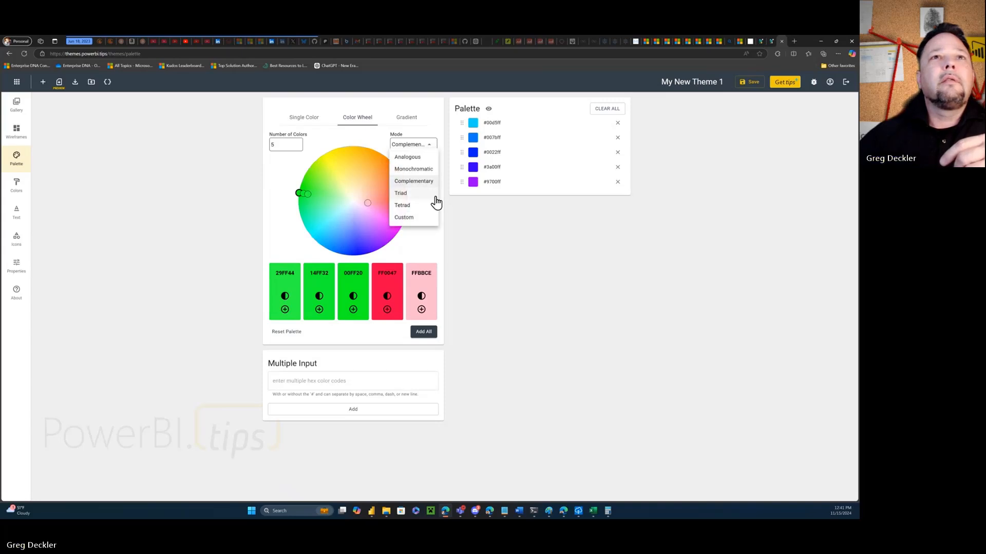
pyautogui.click(410, 201)
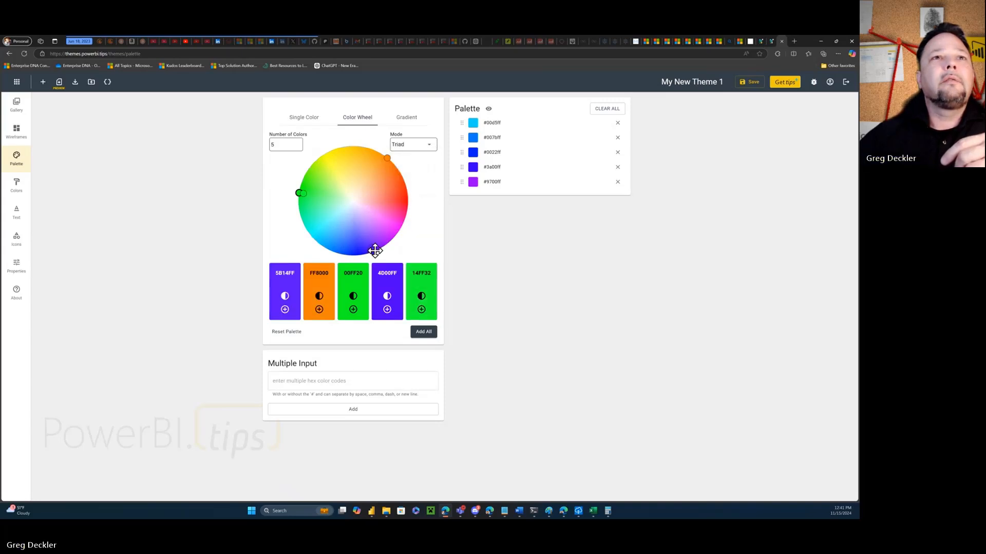
pyautogui.moveTo(376, 253); pyautogui.dragTo(397, 237)
# - Try the color wheel's Tetrad mode and shift its colors to blue, yellow, red and green
pyautogui.click(433, 148)
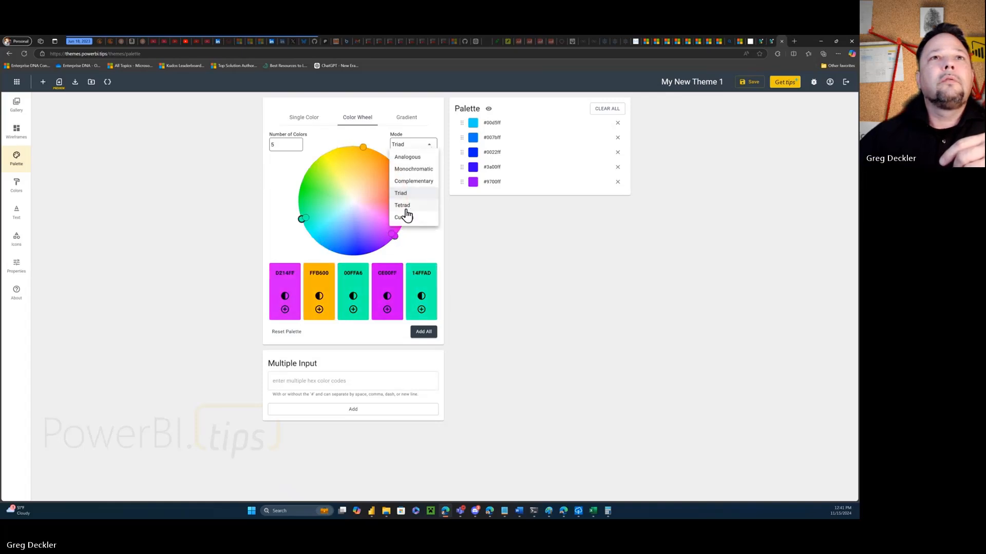
pyautogui.click(406, 213)
pyautogui.moveTo(402, 185); pyautogui.dragTo(408, 200)
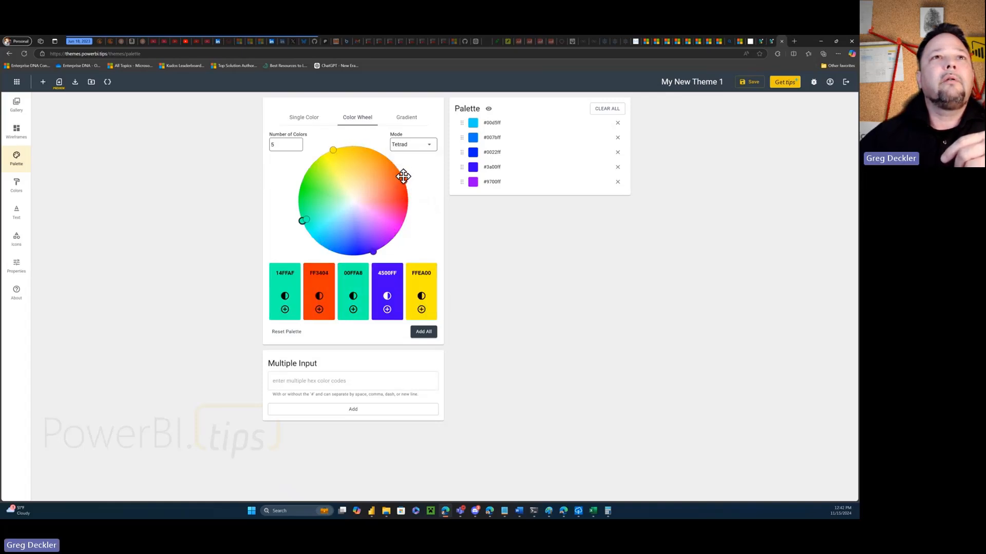
pyautogui.moveTo(346, 146); pyautogui.dragTo(352, 152)
# - Set the color wheel to Custom mode and move its five colors individually to B261FF, FF7566, FF8D28, ABFF99 and 7CFFF9
pyautogui.click(432, 146)
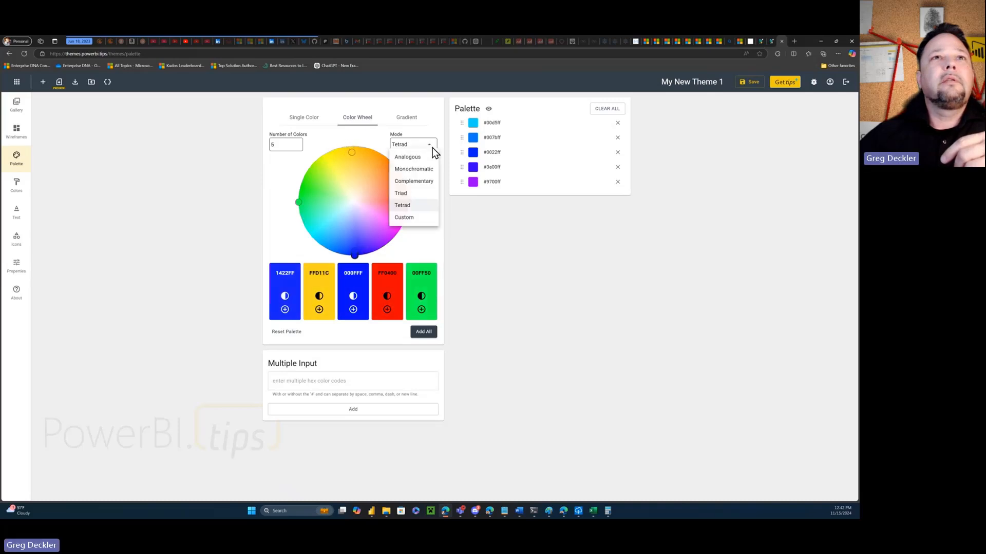
pyautogui.click(405, 218)
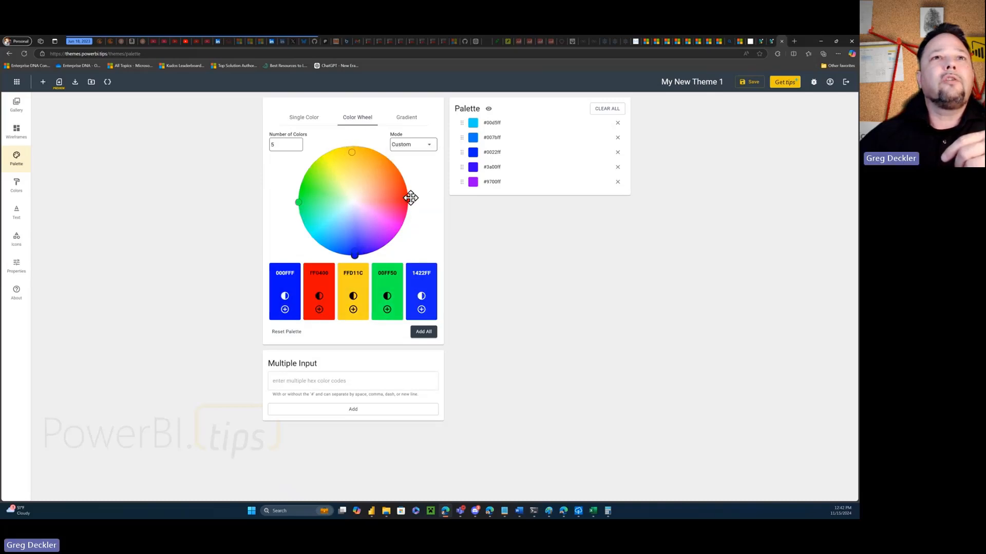
pyautogui.moveTo(411, 198); pyautogui.dragTo(385, 195)
pyautogui.moveTo(350, 151); pyautogui.dragTo(384, 167)
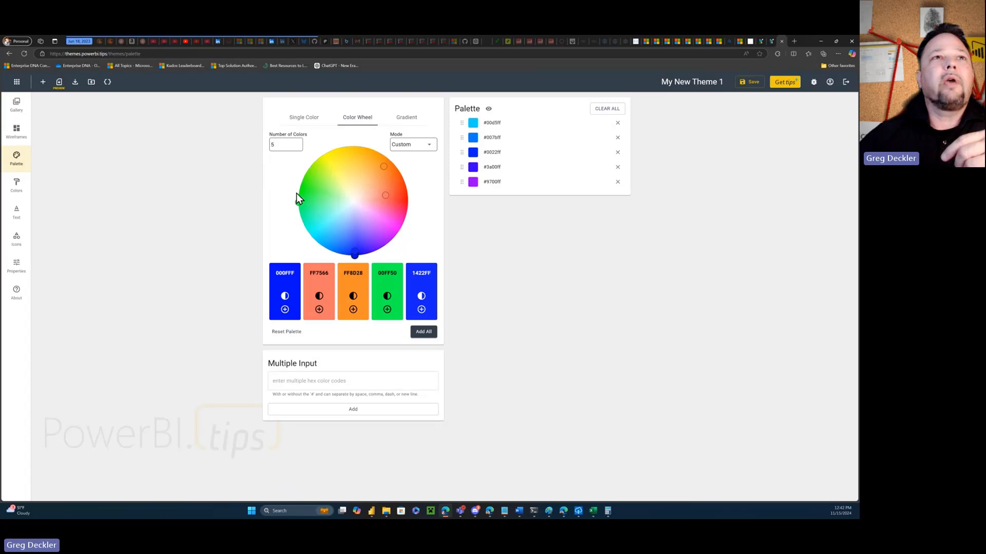
pyautogui.moveTo(298, 201); pyautogui.dragTo(334, 193)
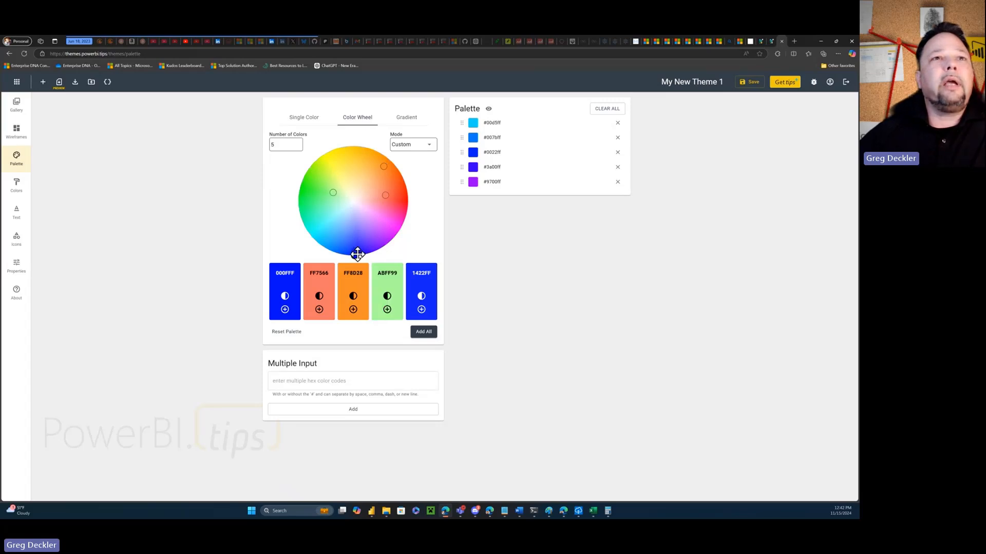
pyautogui.moveTo(353, 253); pyautogui.dragTo(330, 217)
pyautogui.moveTo(353, 253); pyautogui.dragTo(371, 229)
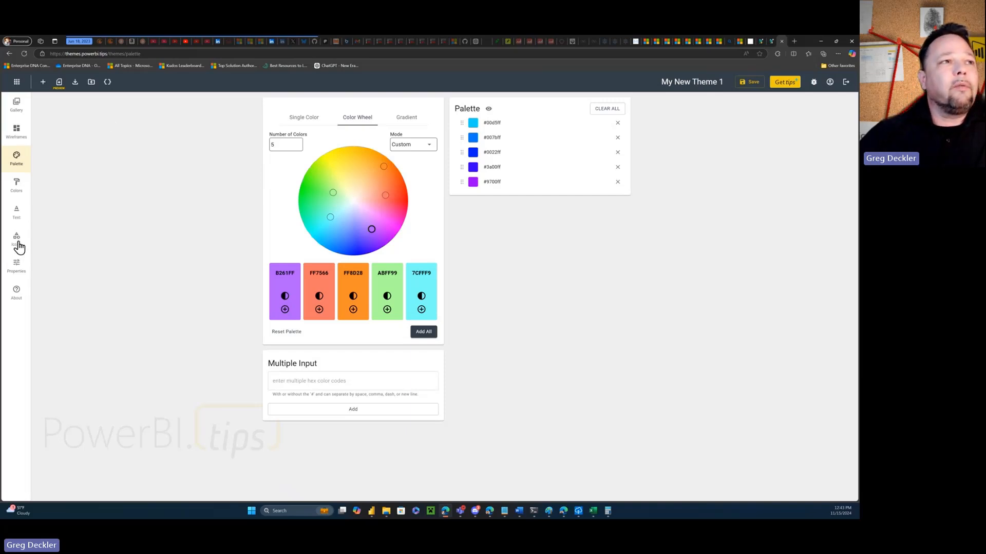
# - Look through the theme property groups available for the Pie Chart, Donut Chart and Treemap visuals
pyautogui.click(17, 267)
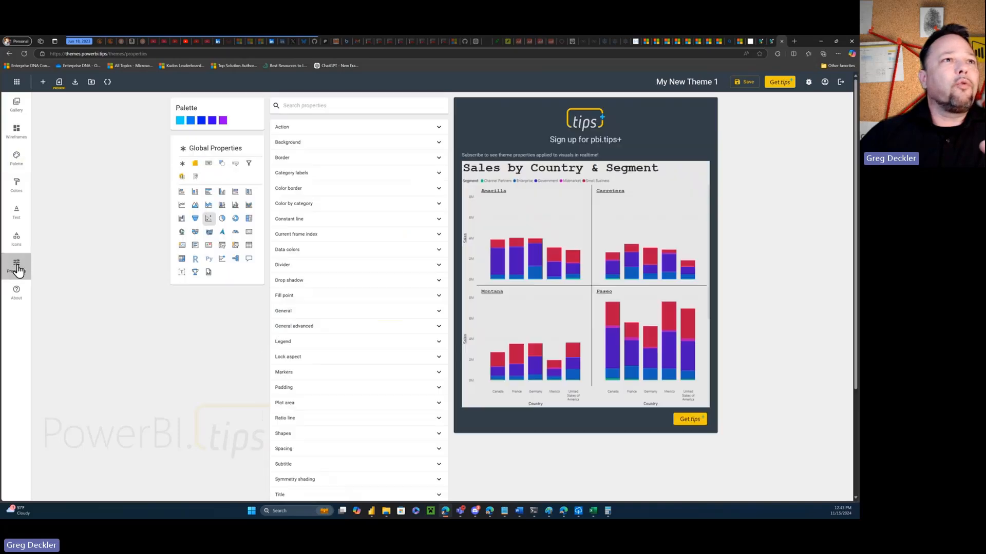
pyautogui.click(222, 220)
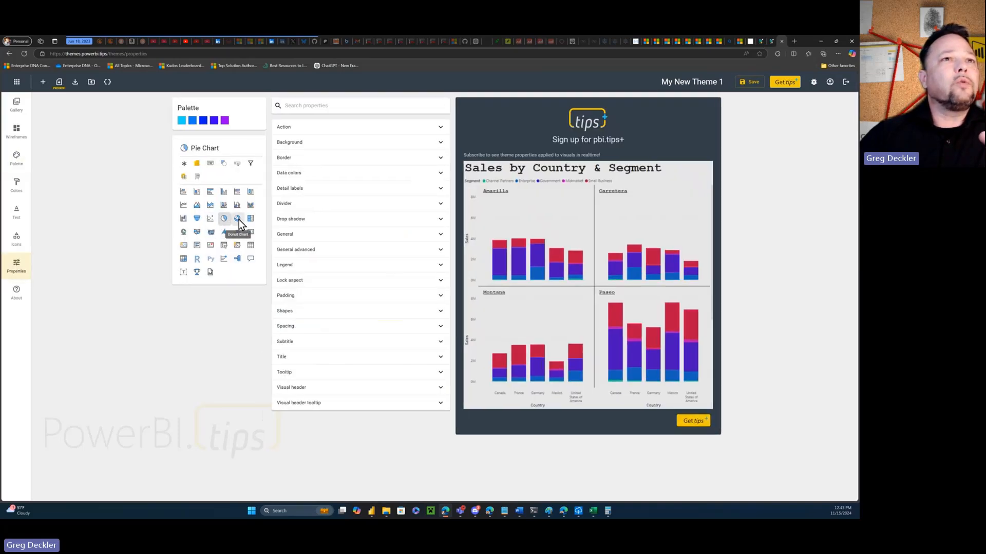
pyautogui.click(238, 219)
pyautogui.click(250, 219)
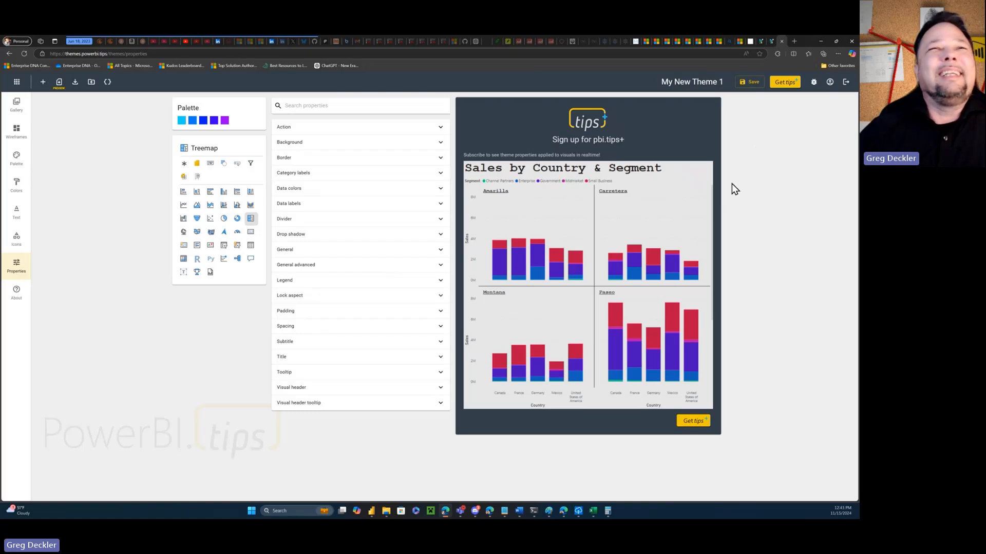
# - Try to open the theme's JSON code view and dismiss the premium subscription offer
pyautogui.click(107, 83)
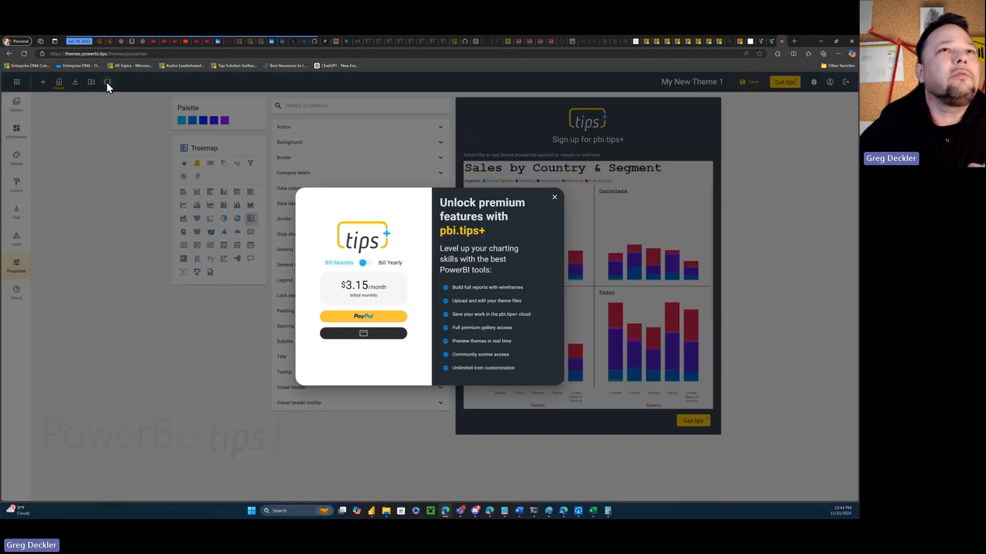
pyautogui.click(555, 198)
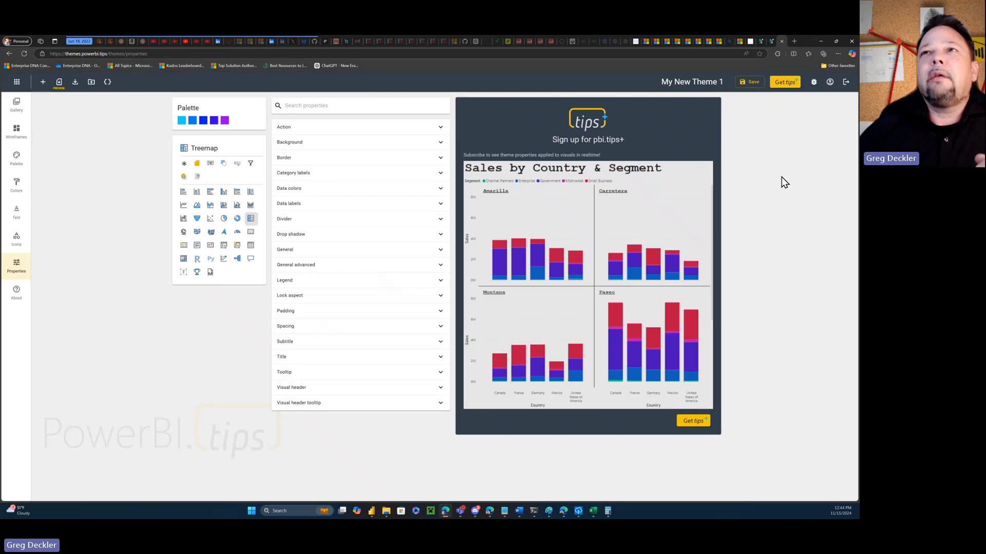